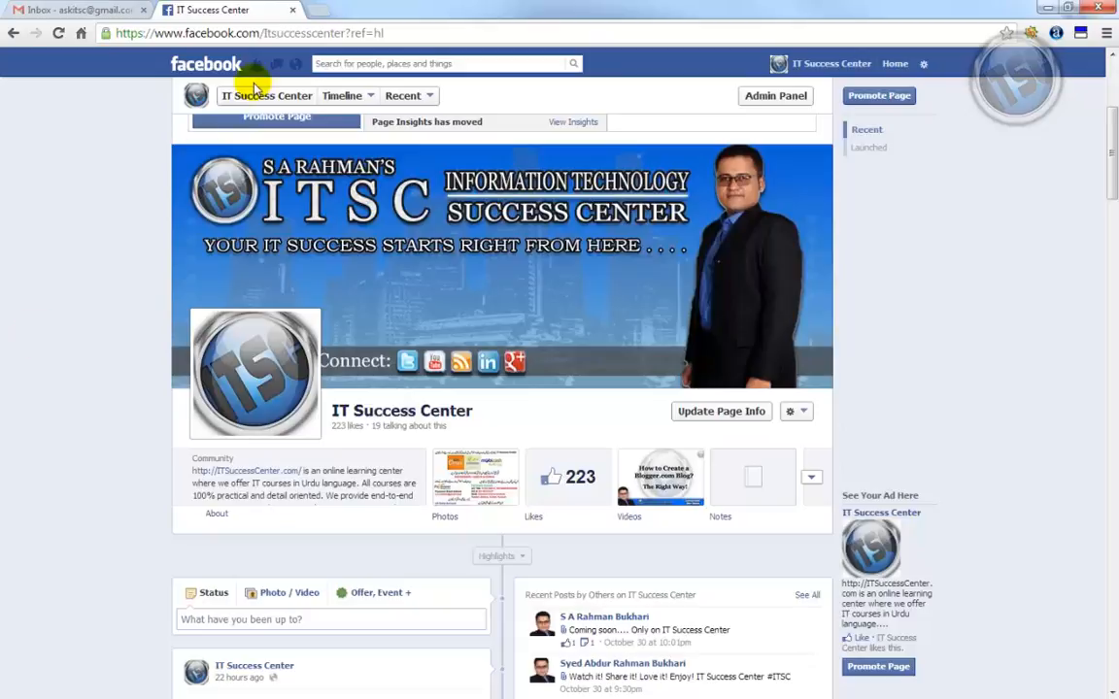
Load wordpress.com in a new Chrome tab
left_click(315, 8)
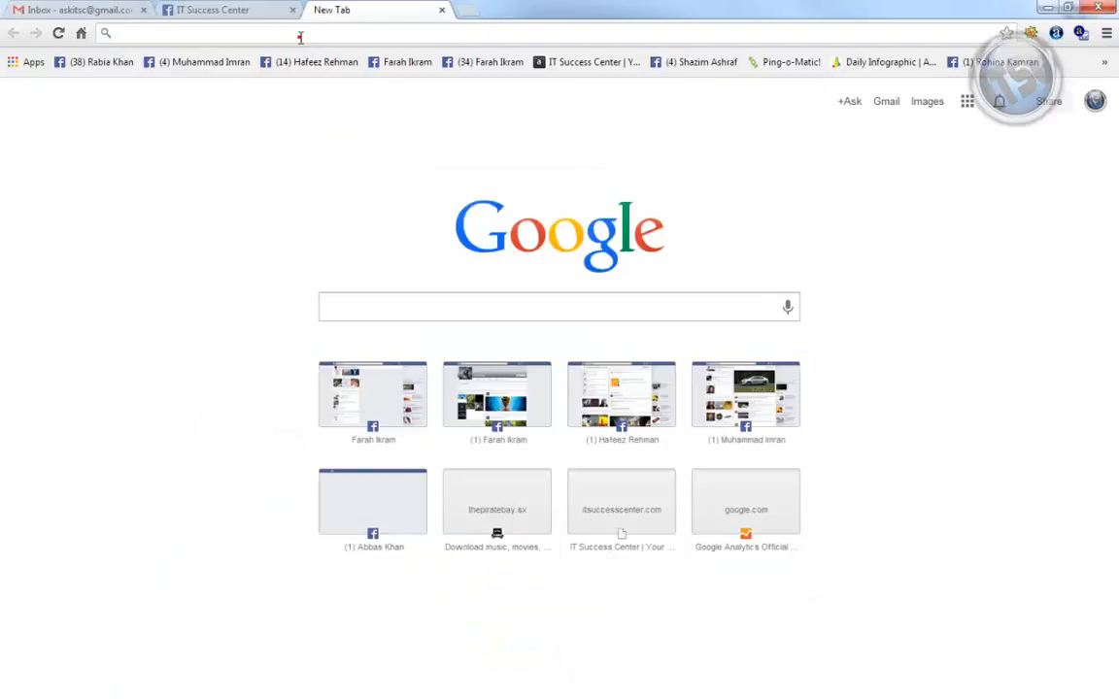
type("w")
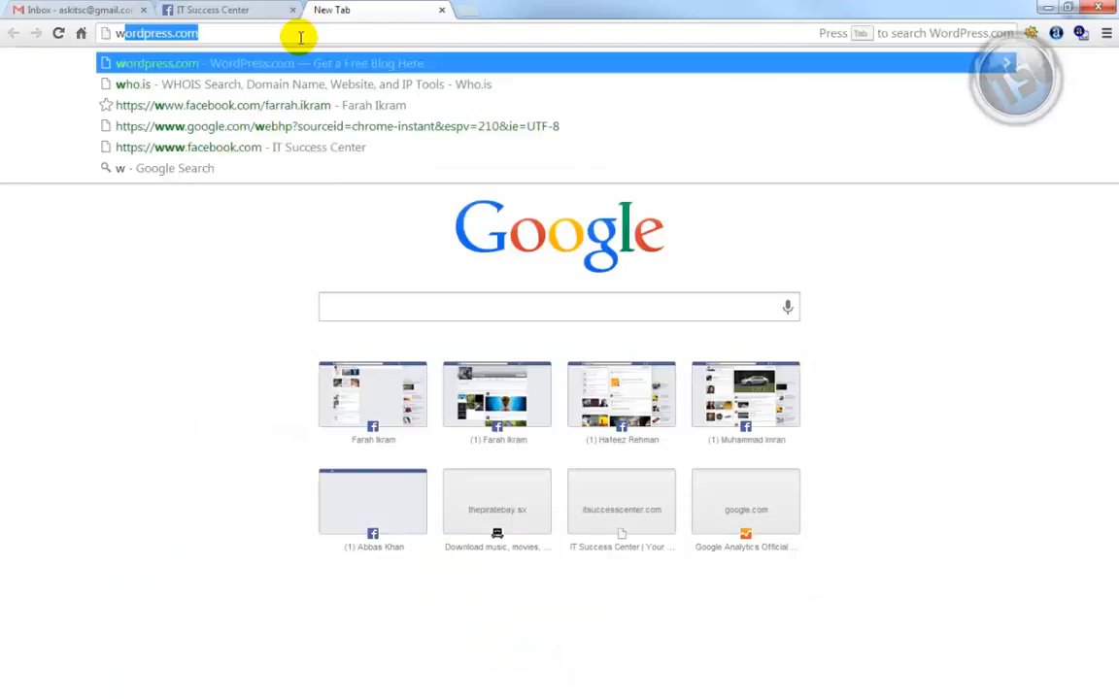
type("ordpress.com")
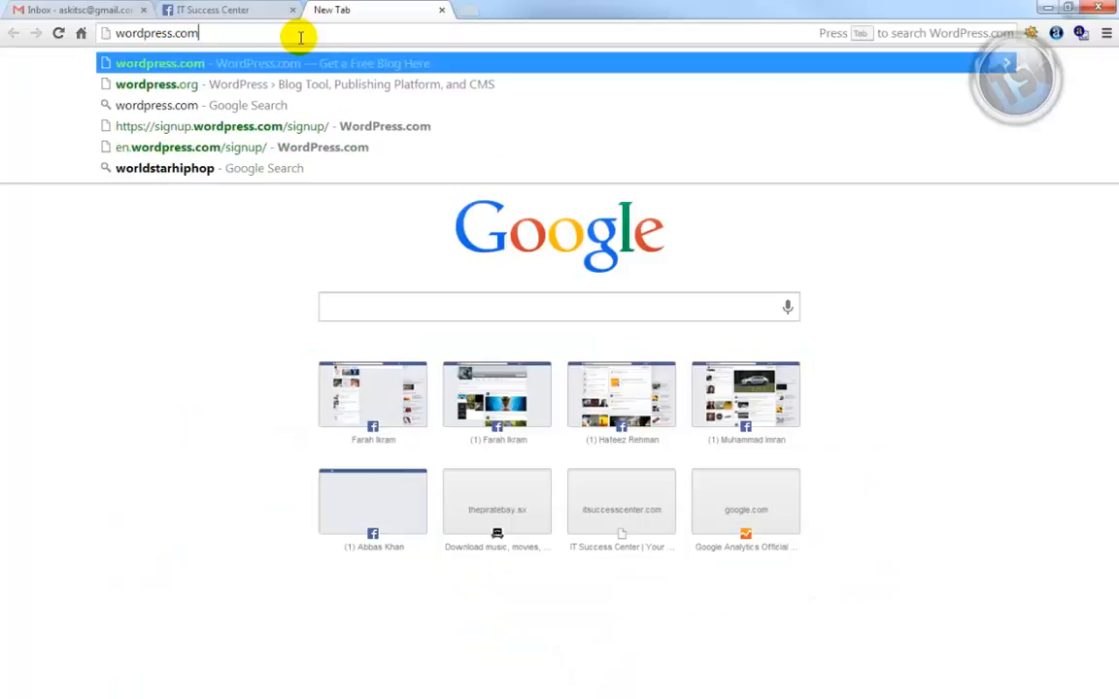
key("Return")
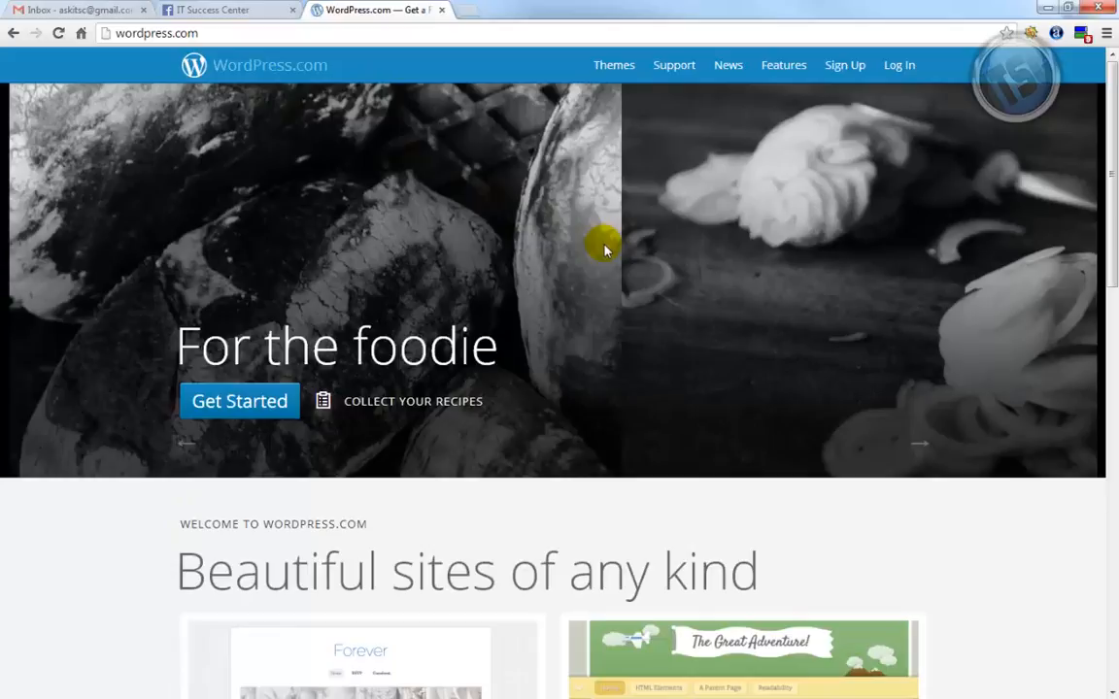
Open the WordPress.com sign-up form with empty e-mail, username, password and blog address fields
left_click(855, 65)
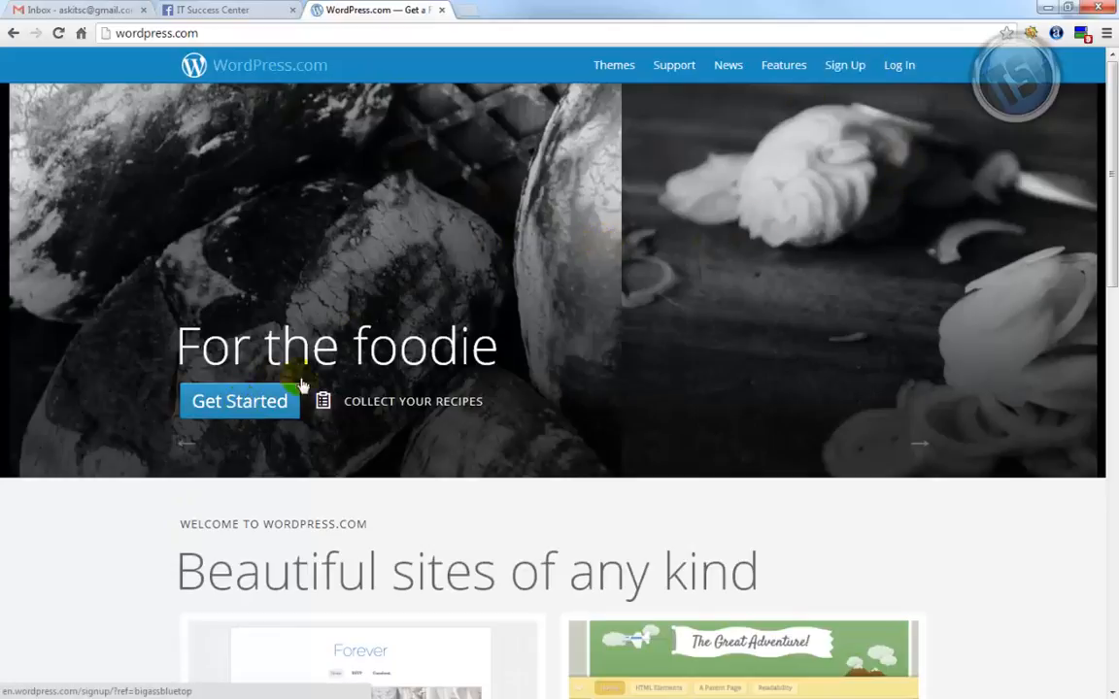
left_click(842, 66)
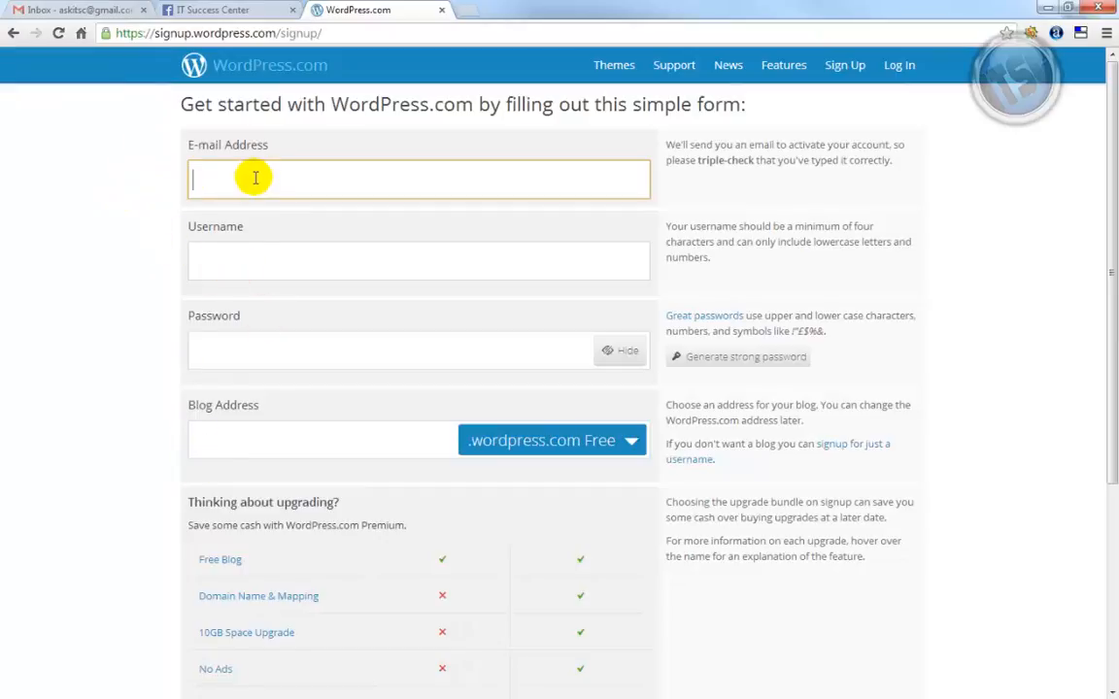
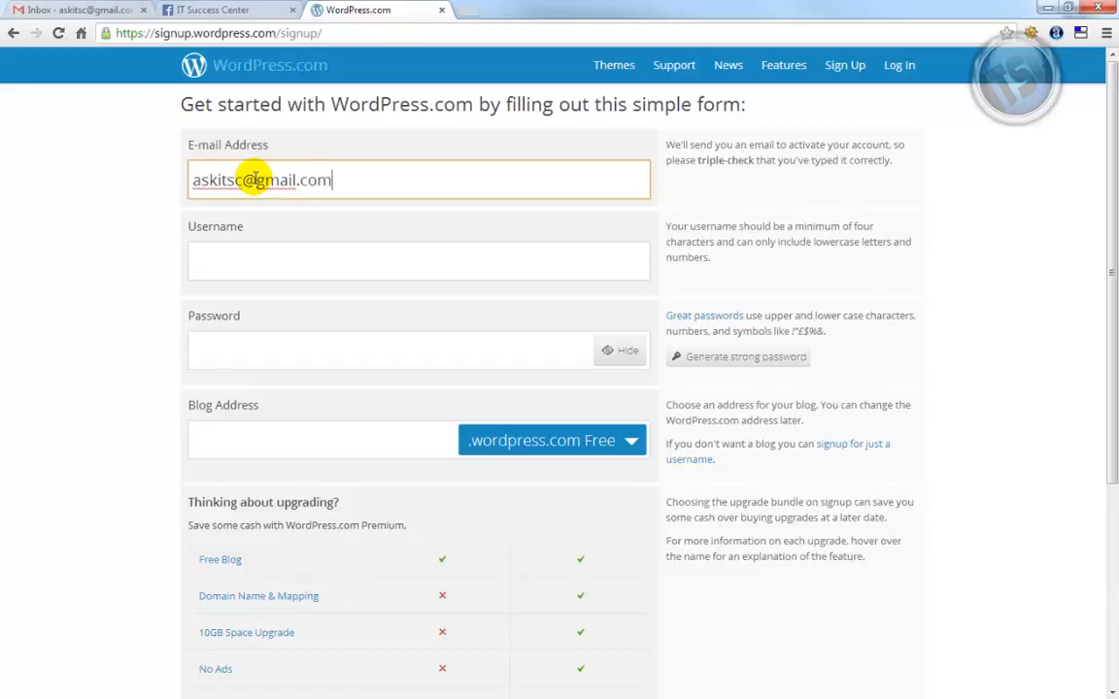
Enter the account e-mail address and a username on the sign-up form
key("Tab")
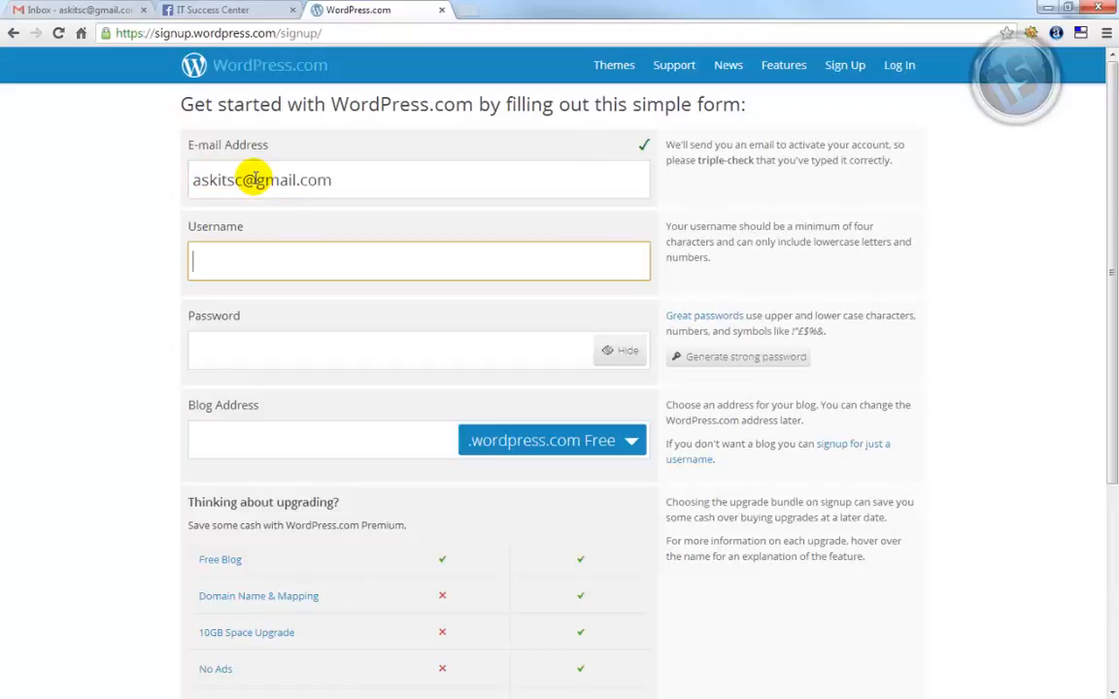
type("askitsc")
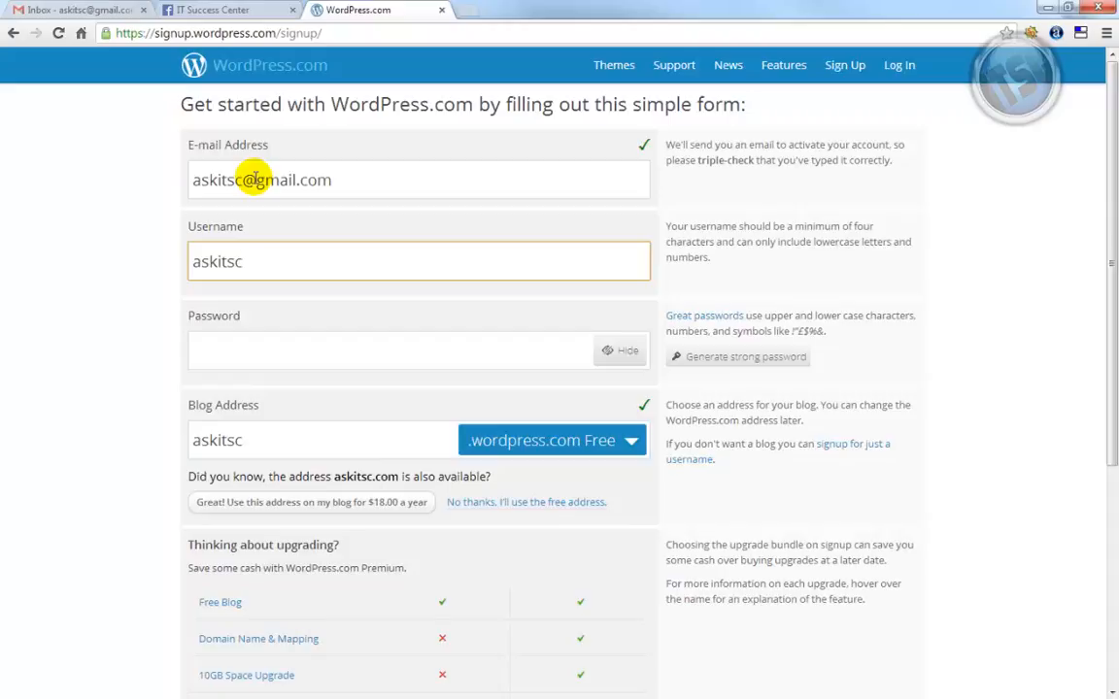
key("Tab")
key("Tab")
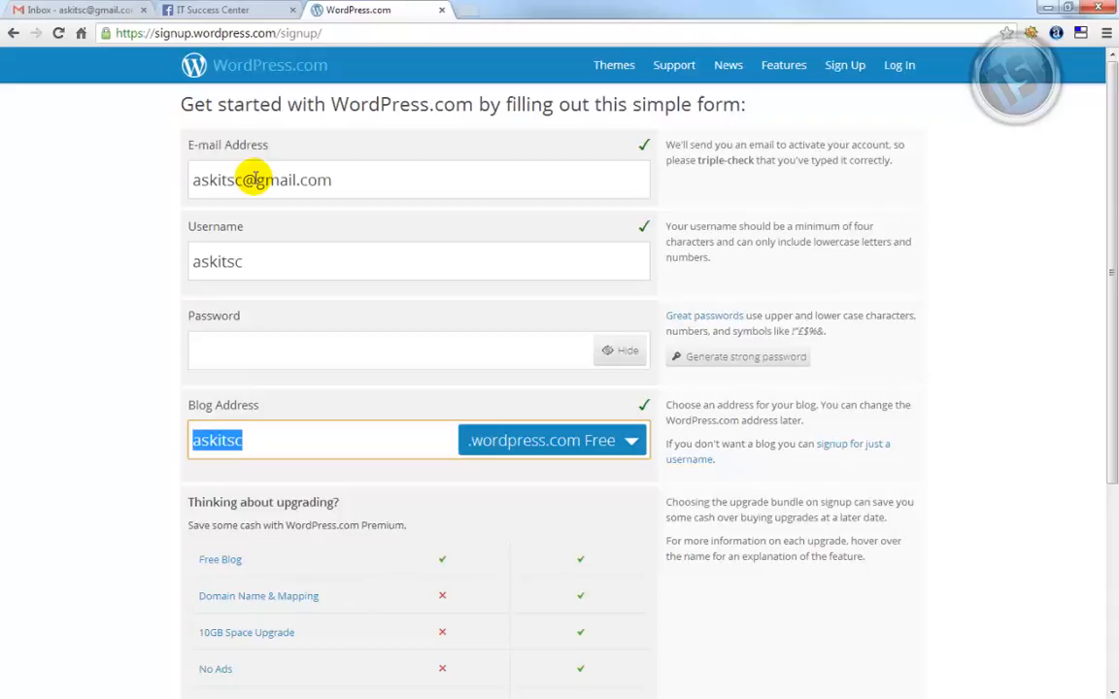
Try the blog addresses cheapinsurancequotes, then betterhealthblog; both are reported already taken
type("cheapi")
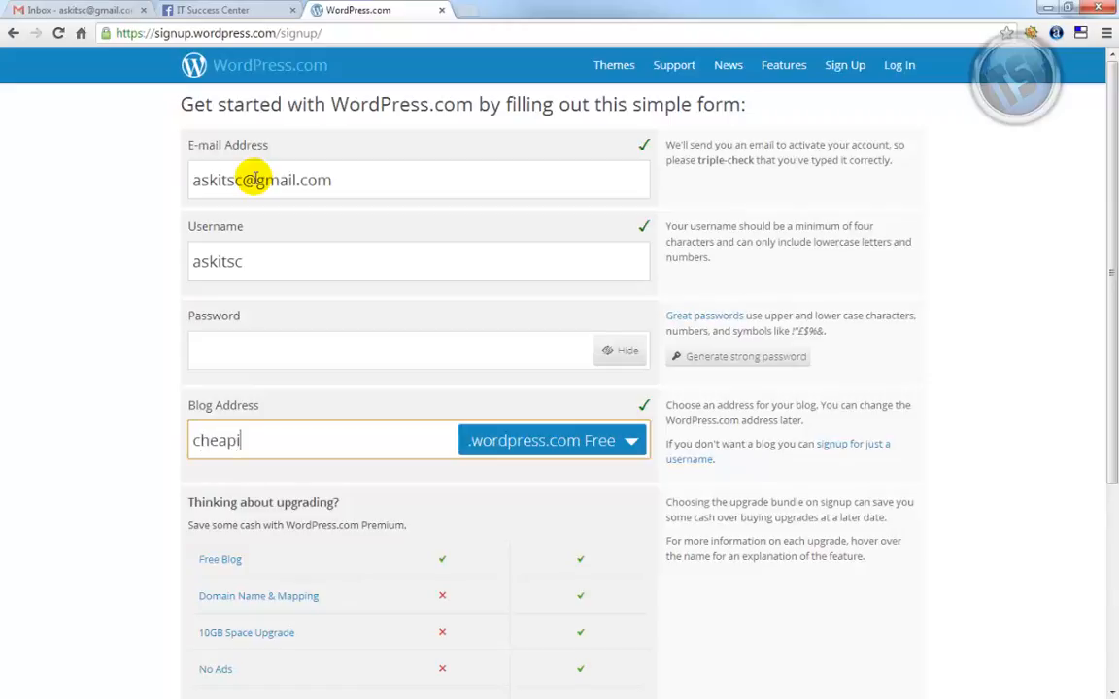
type("nsurancequotes")
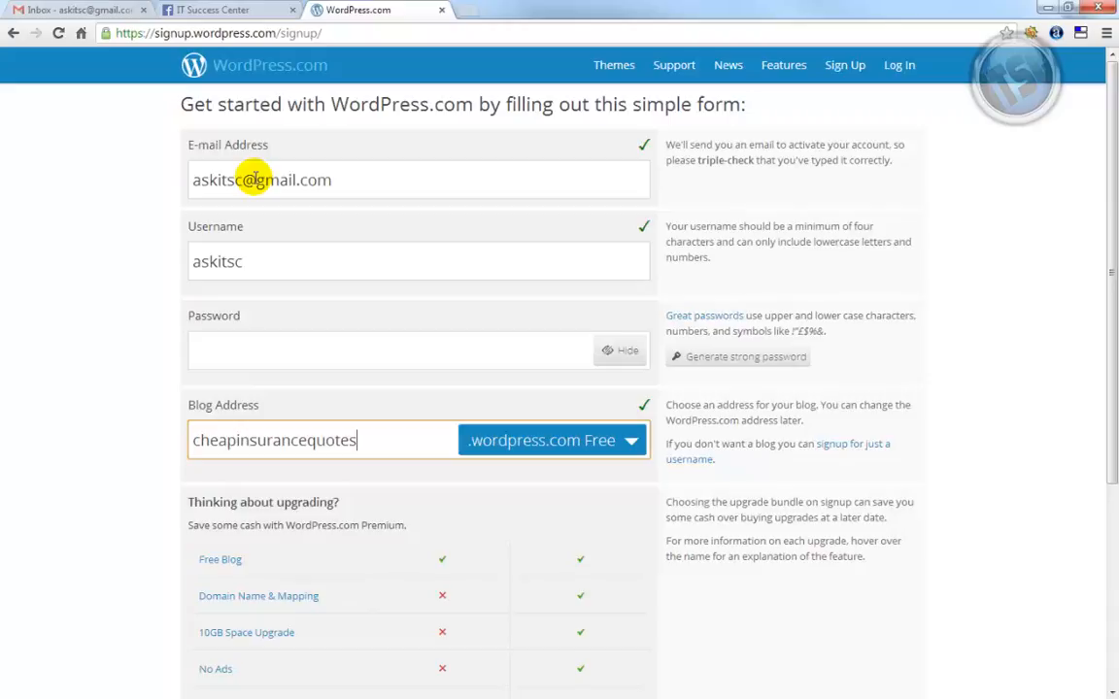
left_click(289, 354)
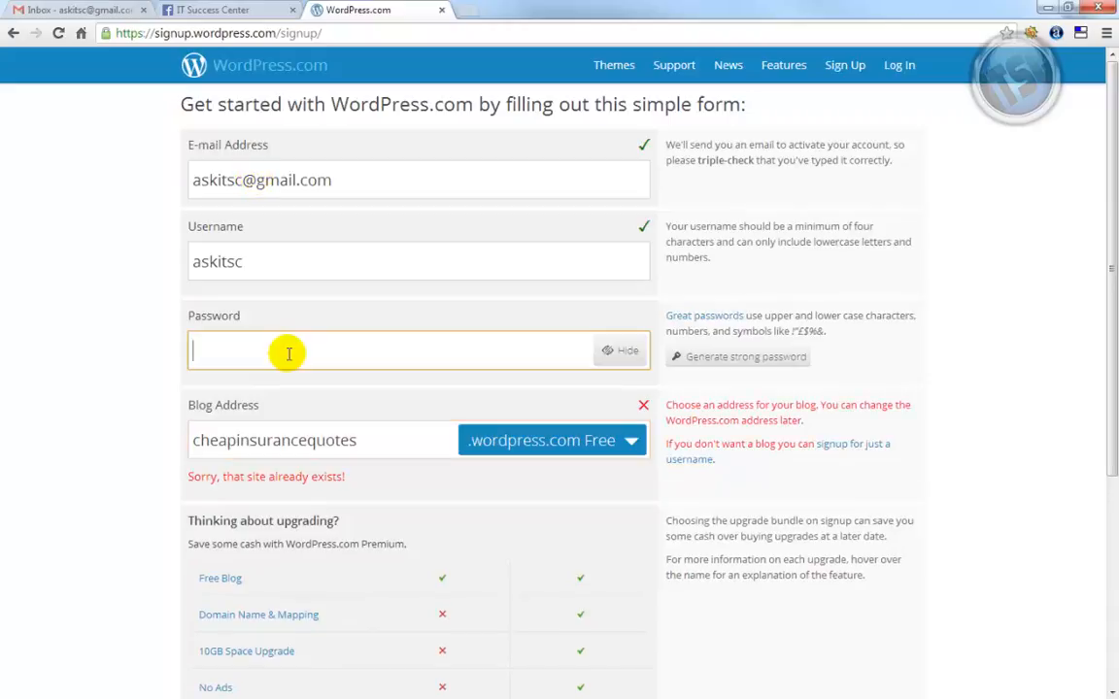
left_click(375, 442)
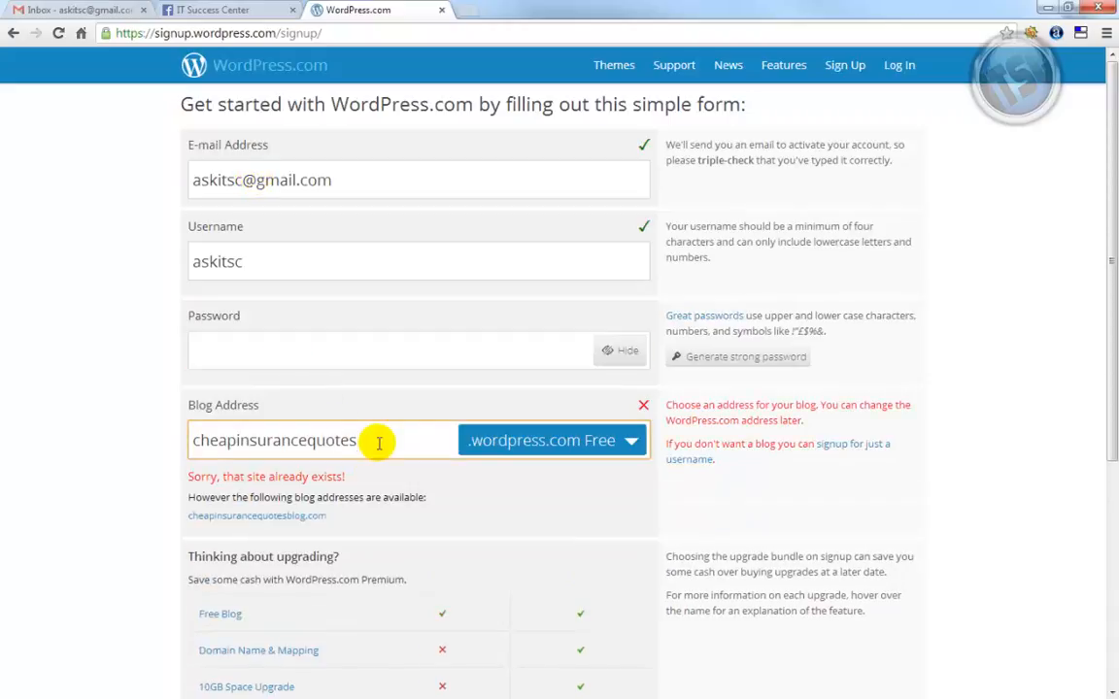
key("Home")
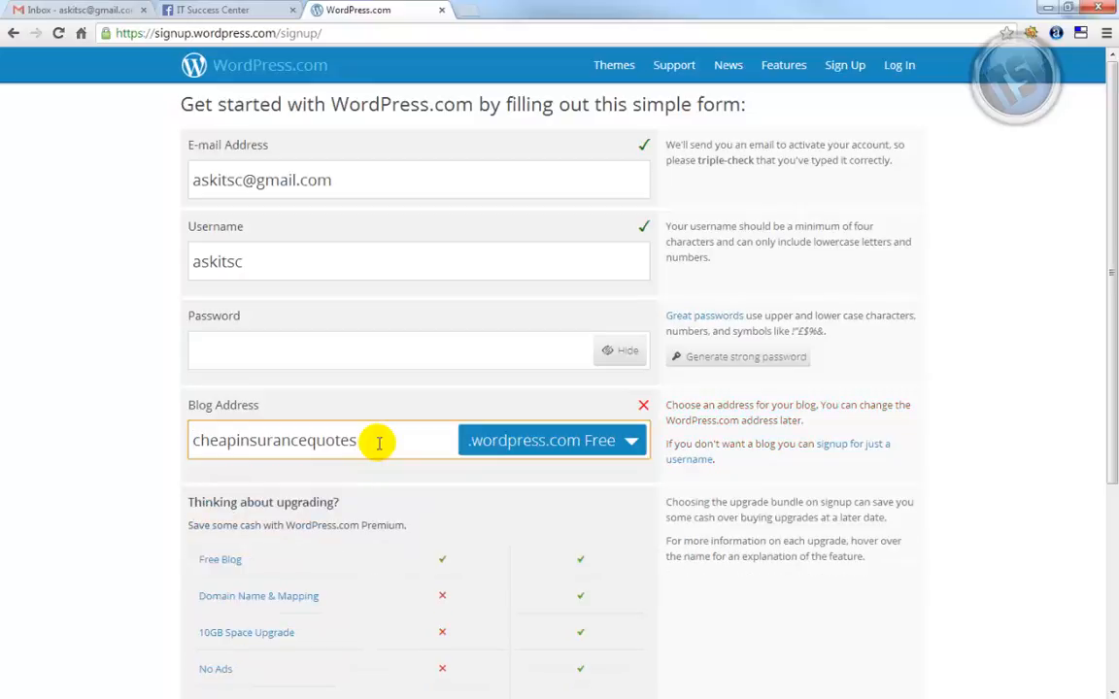
key("shift+End")
key("Delete")
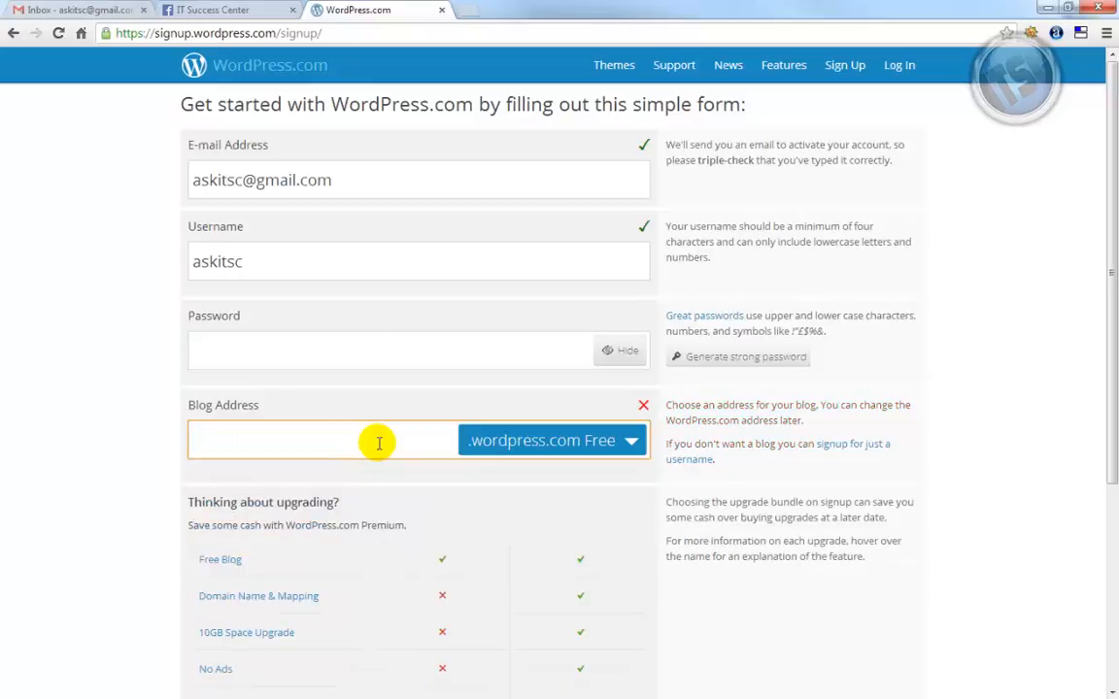
type("betterhealthblog")
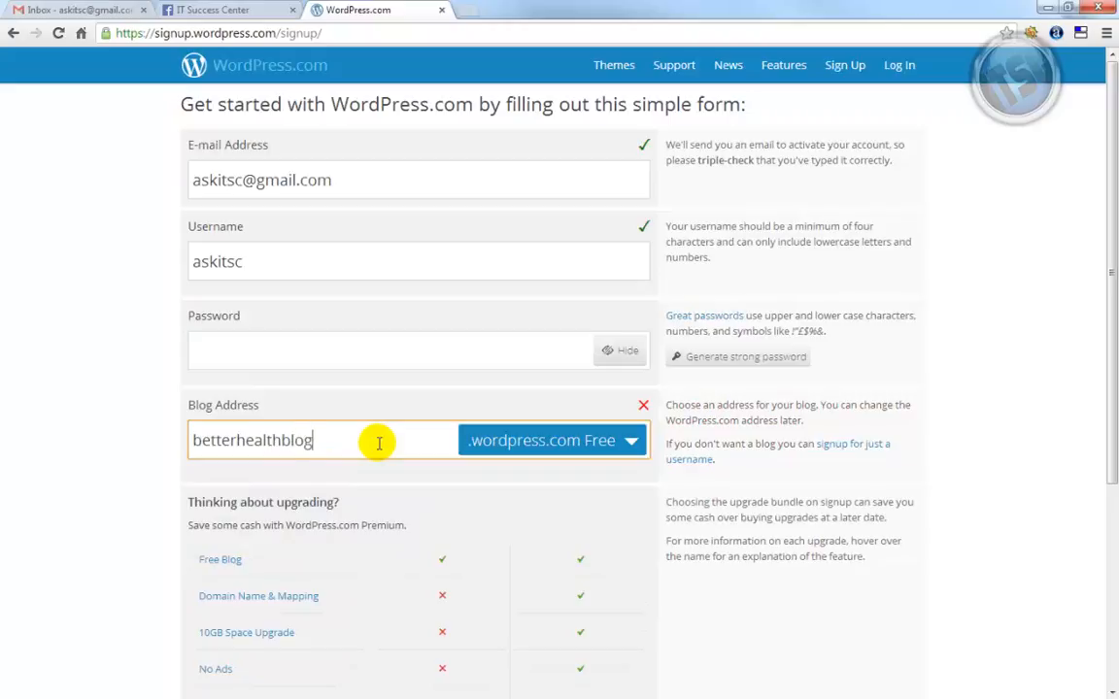
left_click(341, 357)
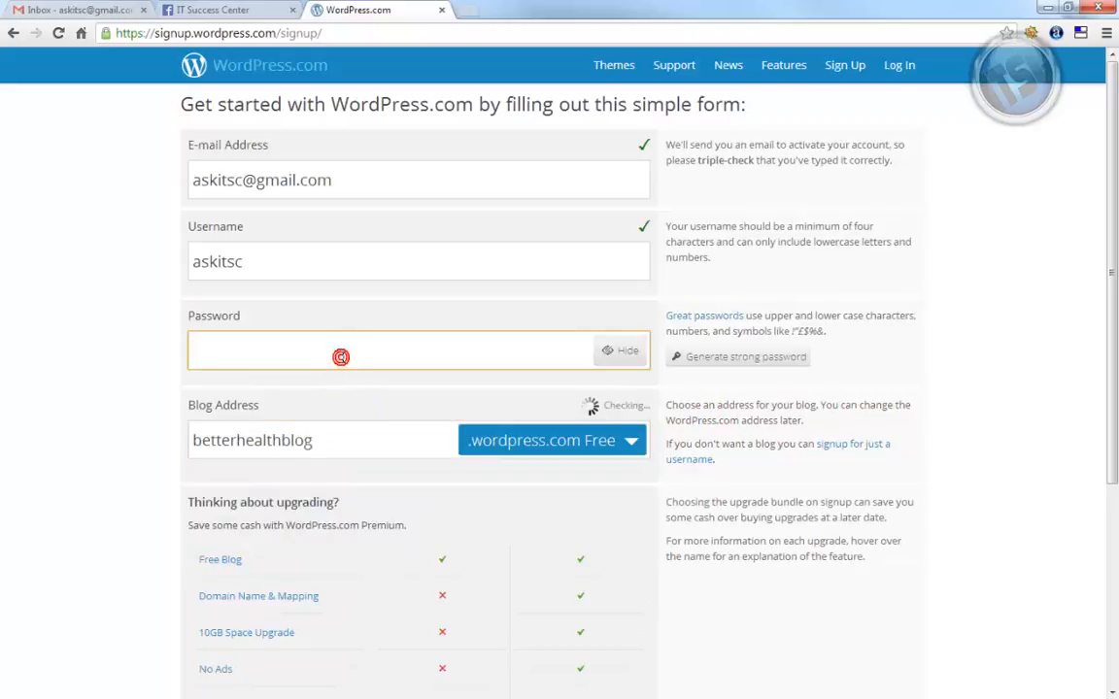
left_click(342, 440)
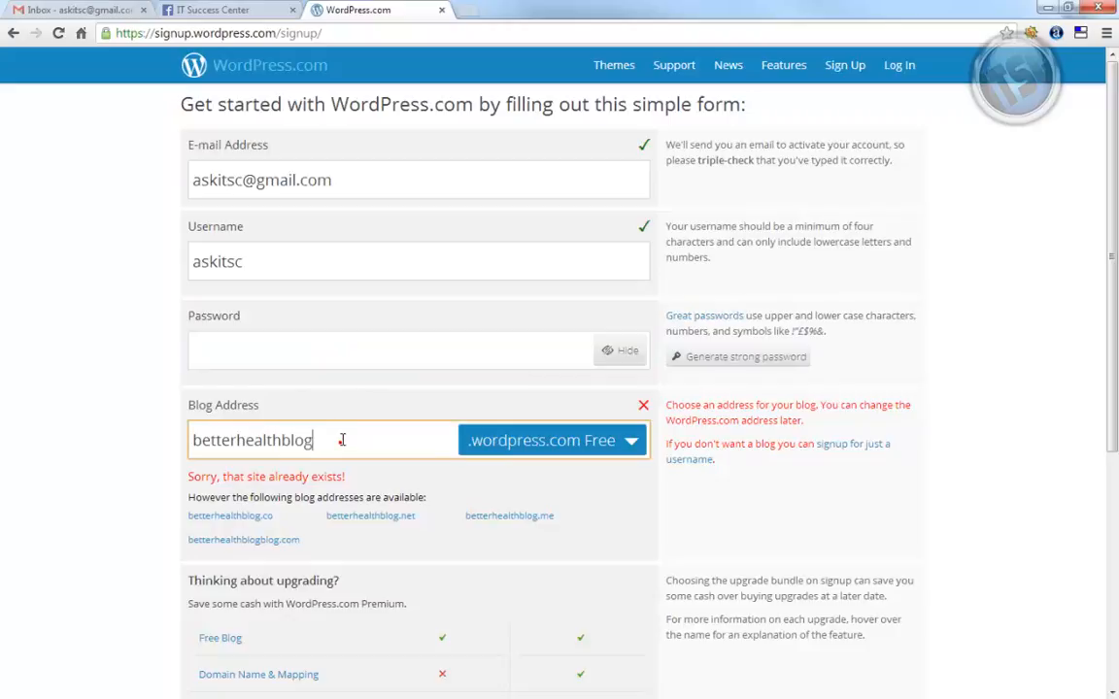
left_click_drag(342, 440, 133, 447)
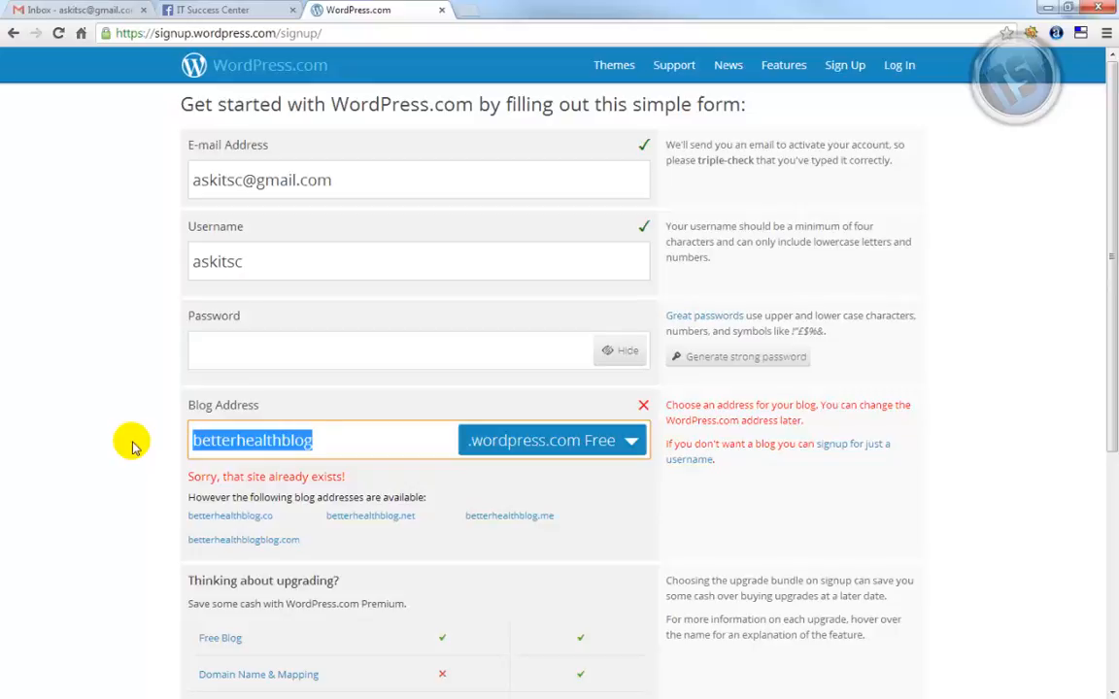
Enter your-dog-blog, strip it to the taken yourdogblog, then change it to yourdogtrainingblog
type("your-")
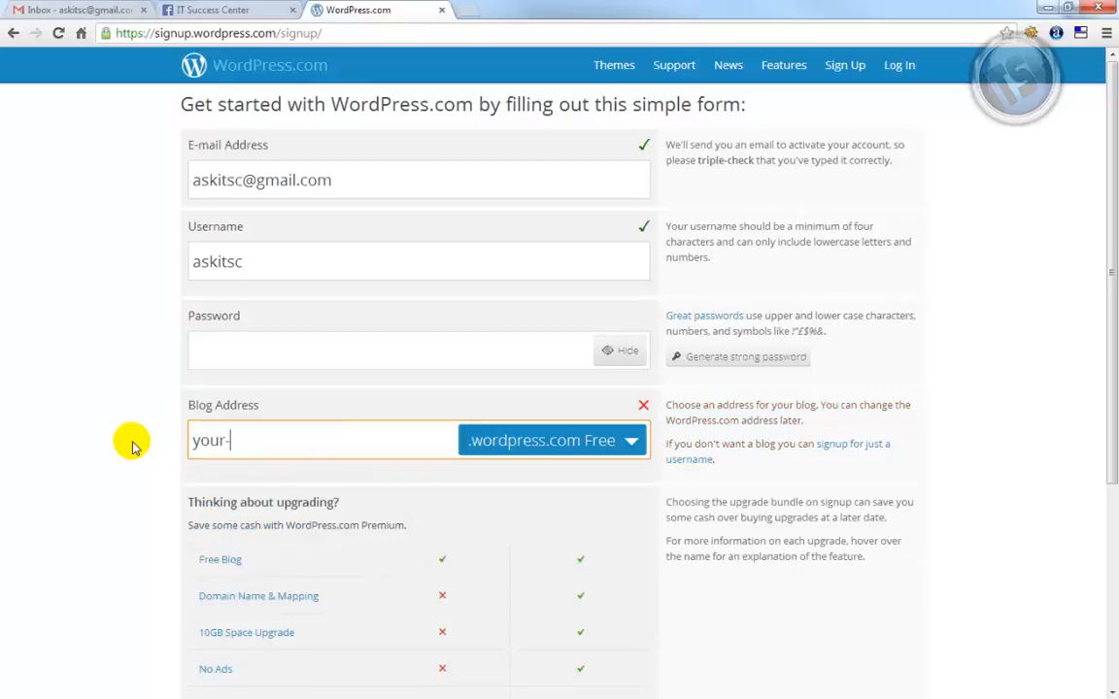
type("dog-blog")
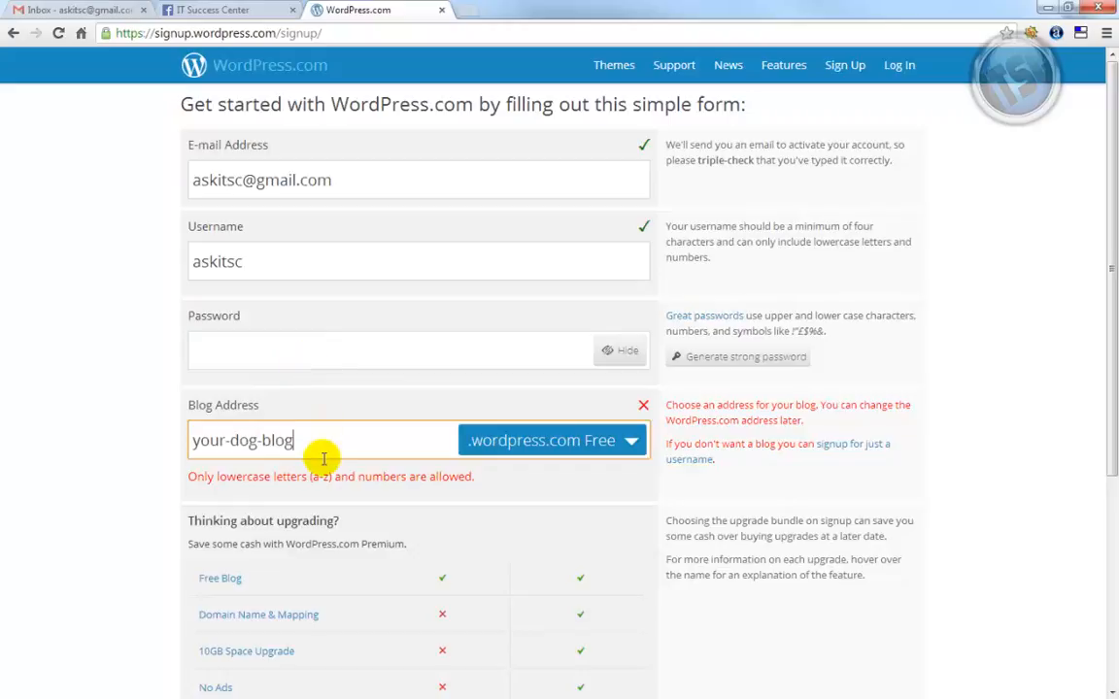
key("Left")
key("Left")
key("Left")
key("Left")
key("Left")
key("Left")
key("Left")
key("Left")
key("Left")
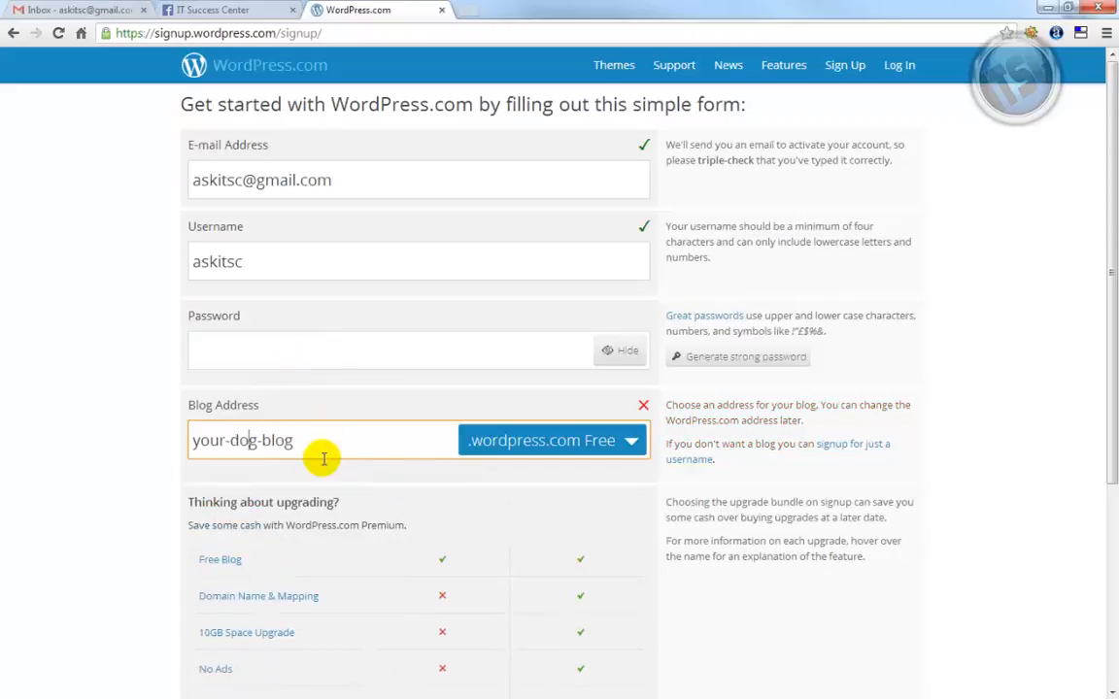
key("Delete")
key("Right")
key("Right")
key("Right")
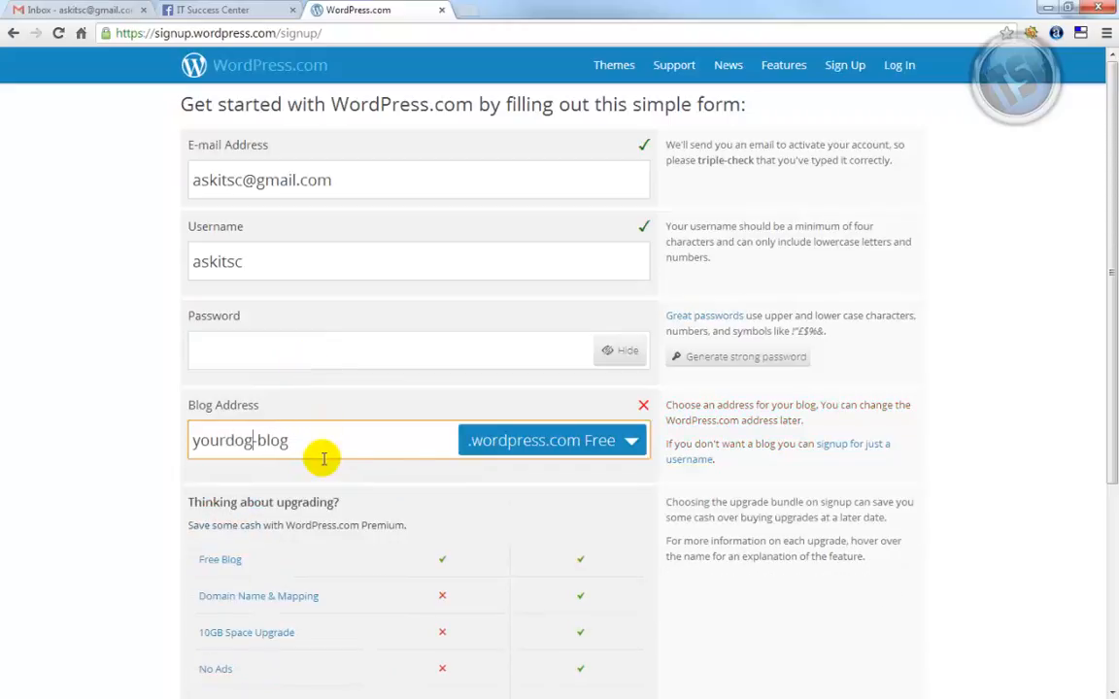
key("Delete")
left_click(305, 350)
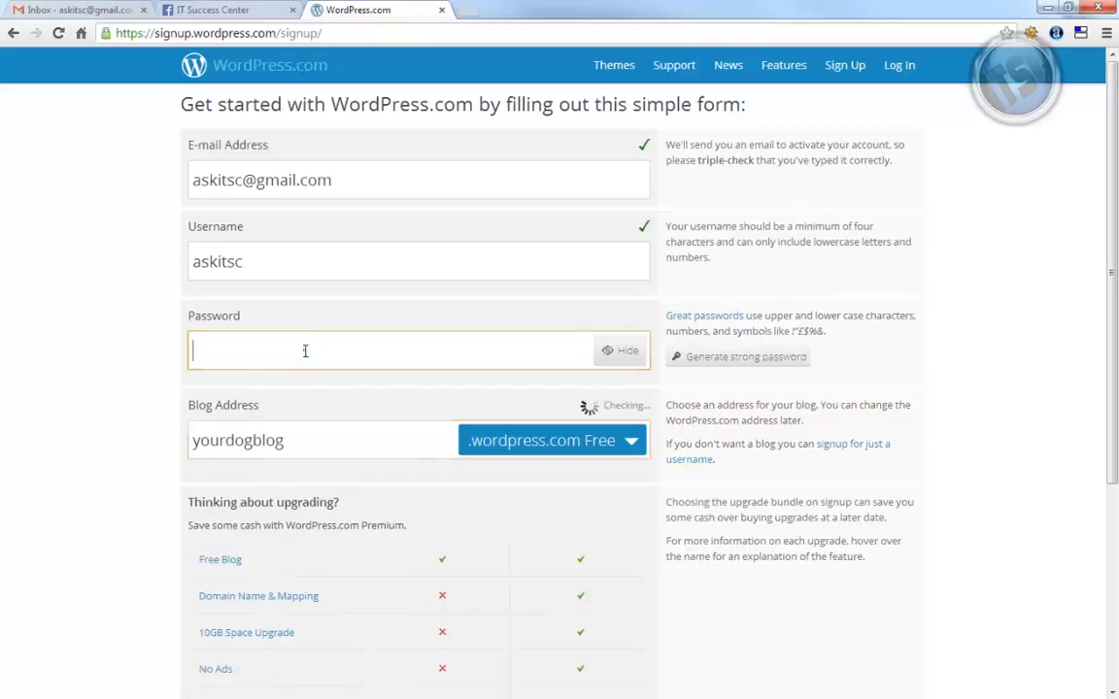
left_click(296, 449)
key("Left")
key("Left")
key("Left")
key("Left")
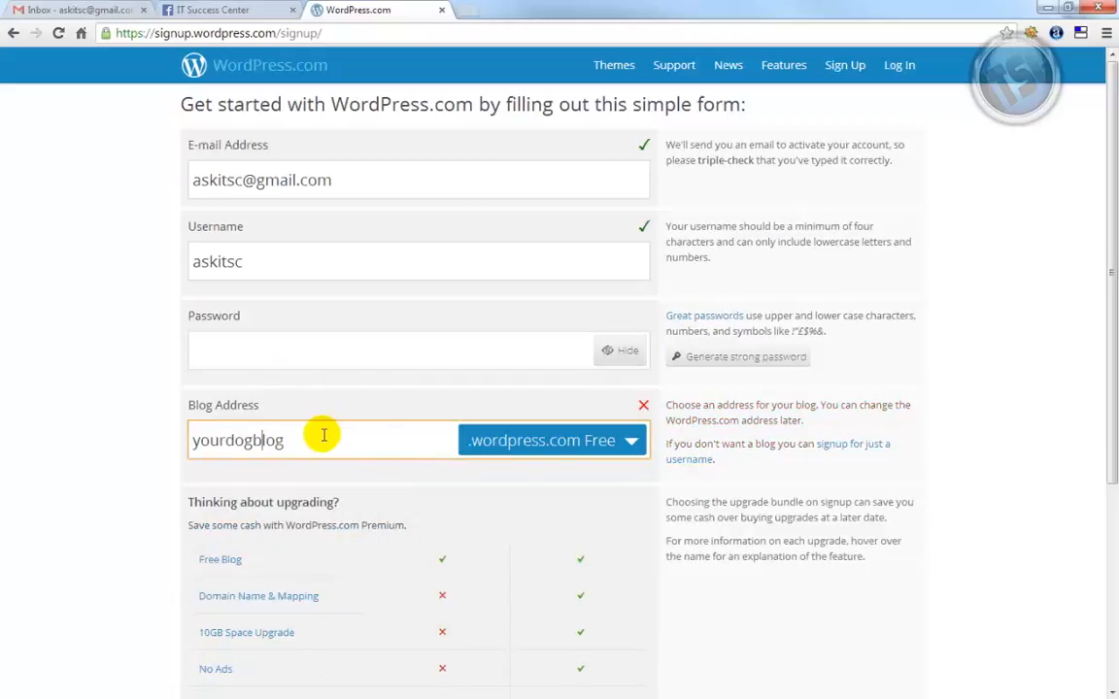
type("training")
Move to the Password field so yourdogtrainingblog gets checked for availability
left_click(344, 352)
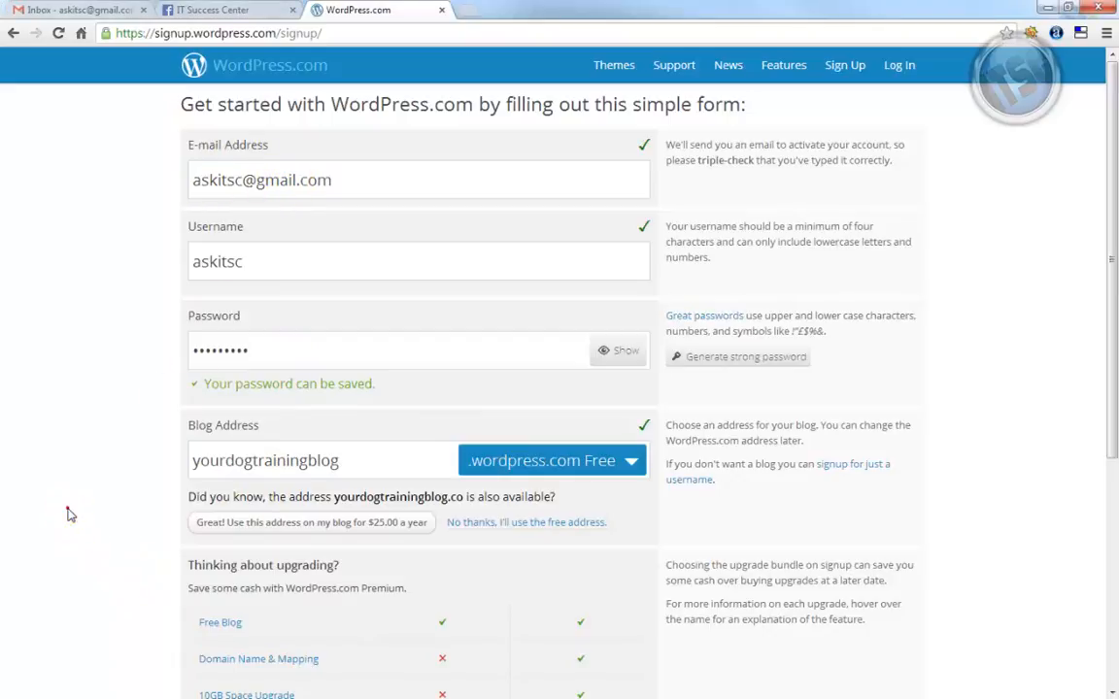
Scroll down the sign-up page until the Create Blog button is visible
scroll(67, 512, "down", 3)
mouse_move(289, 433)
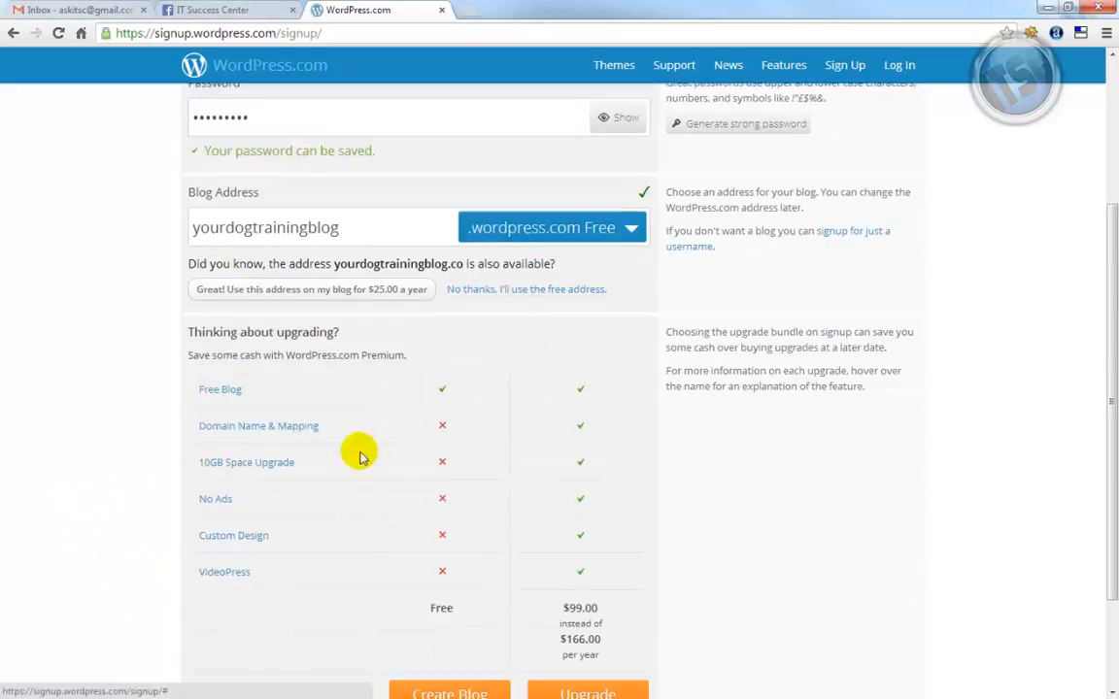
scroll(388, 486, "down", 2)
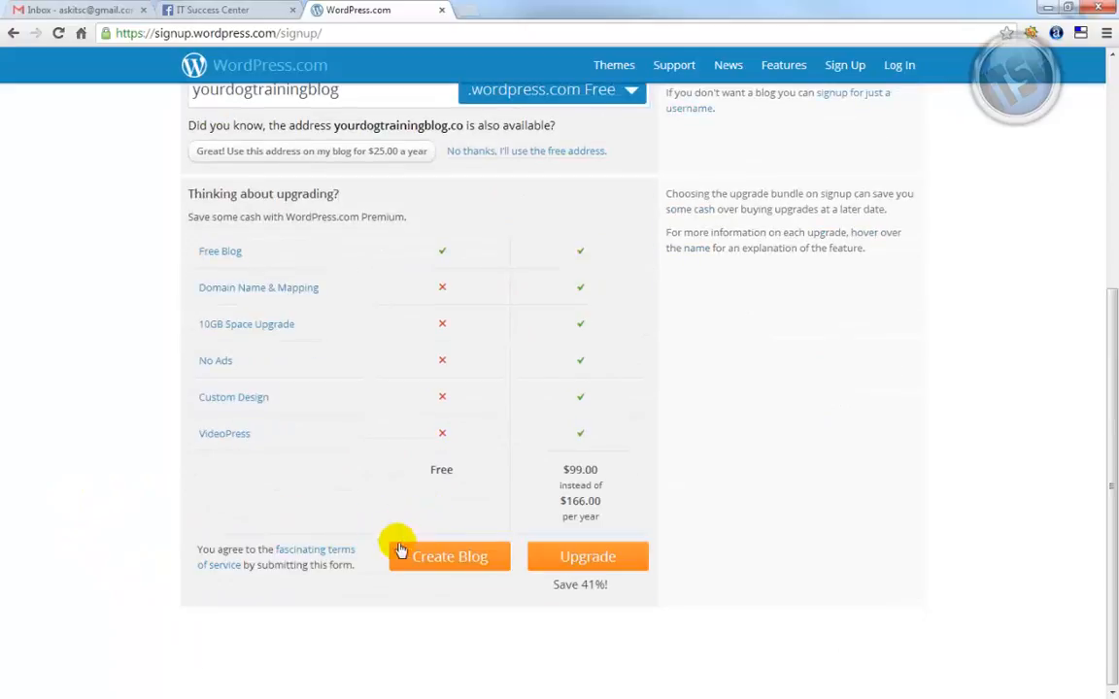
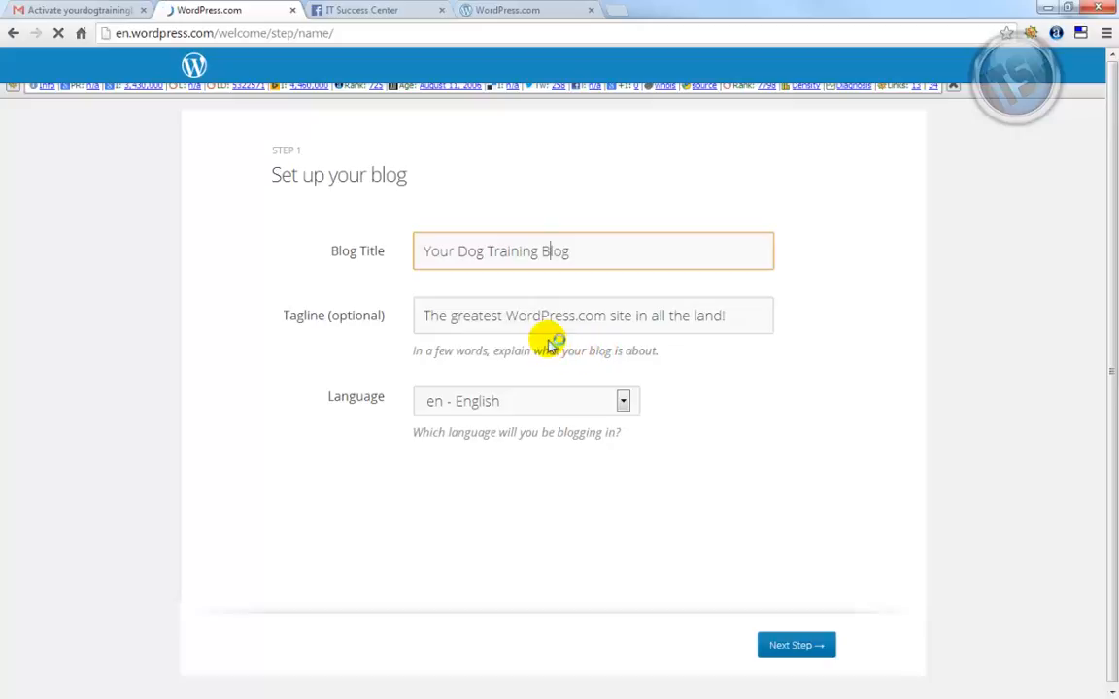
Clear the default tagline on the blog setup page and open a new browser tab
left_click(512, 322)
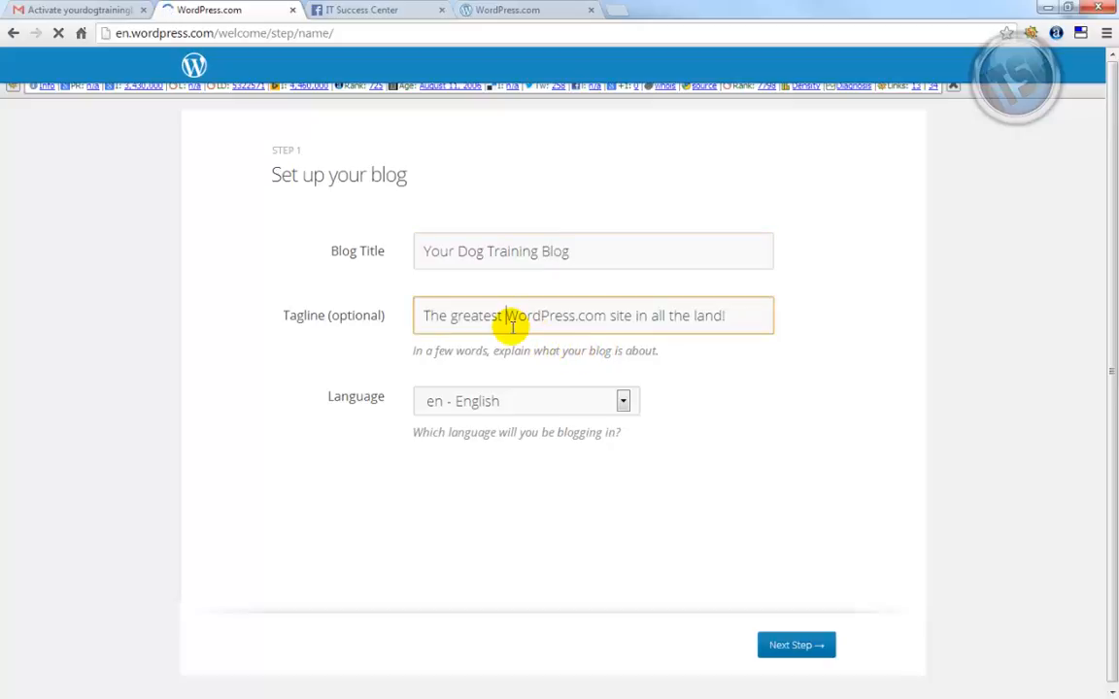
key("shift+End")
key("Delete")
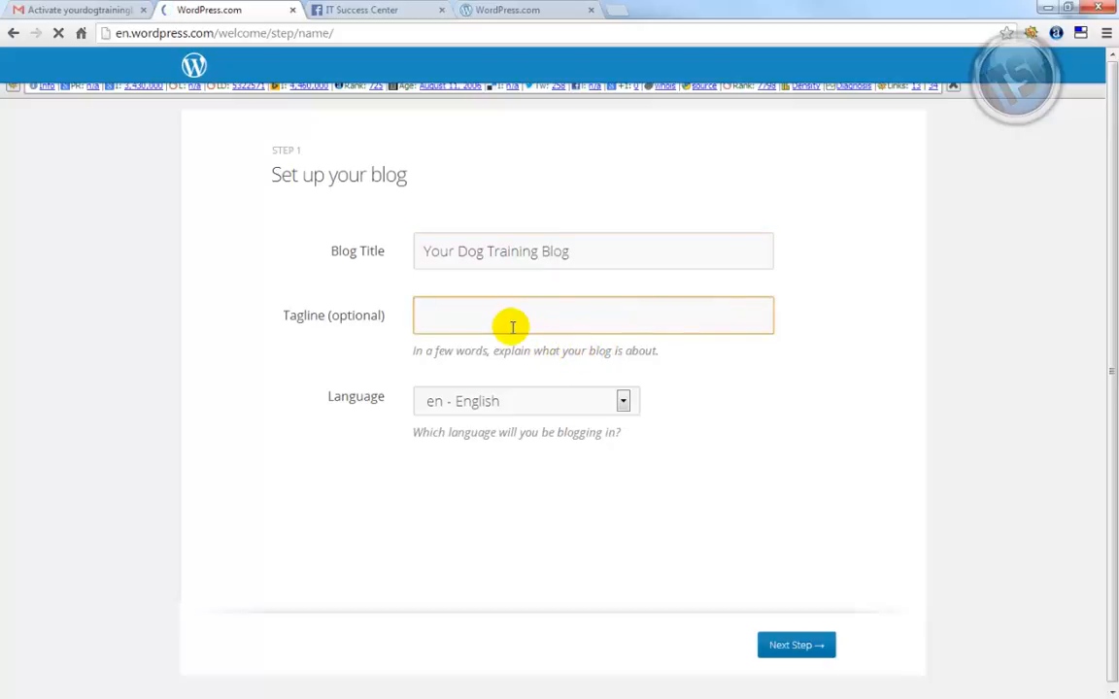
left_click(614, 11)
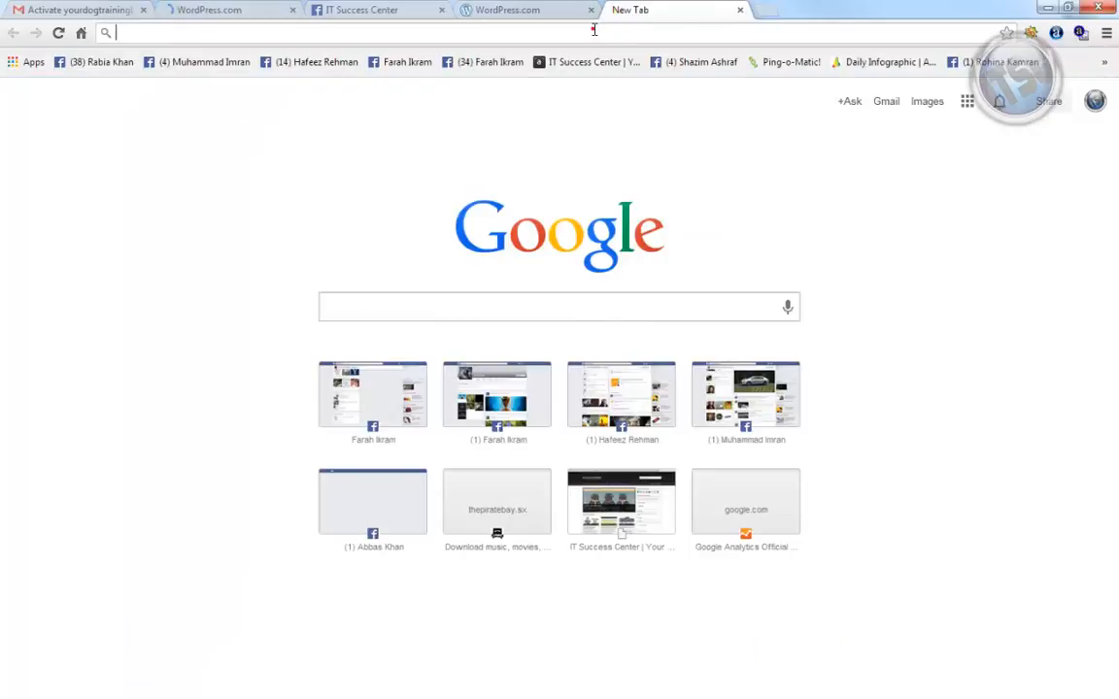
Load your-dog-blog.blogspot.com and copy the blog description under its title
left_click(593, 30)
type("you-")
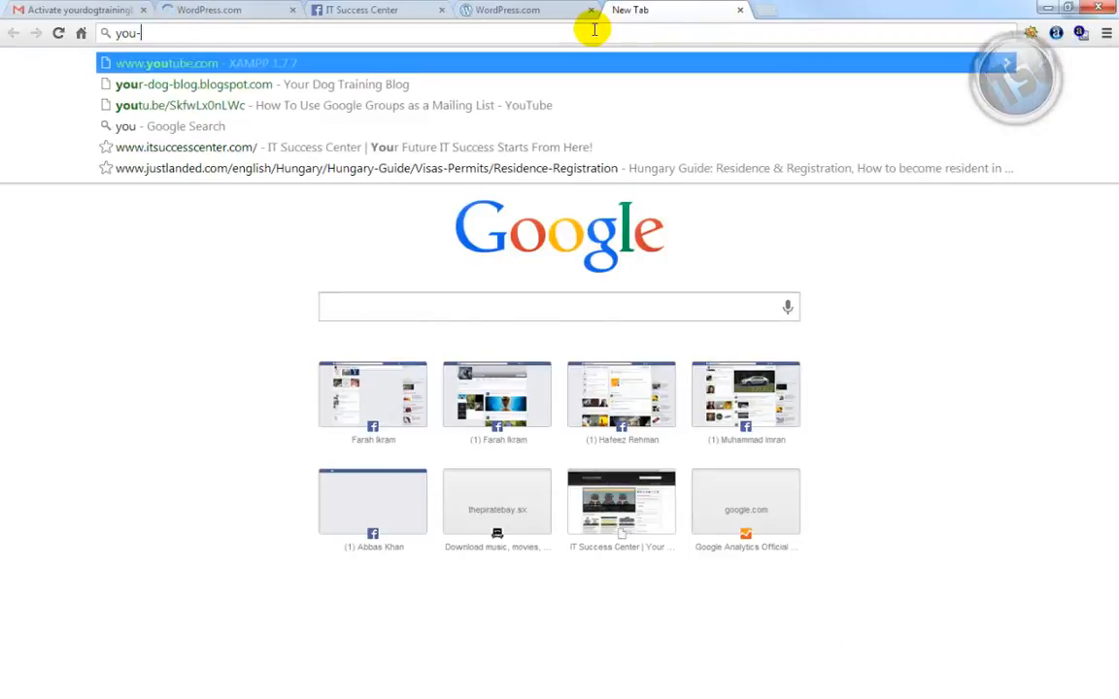
type("dog-blog.blogspot.com")
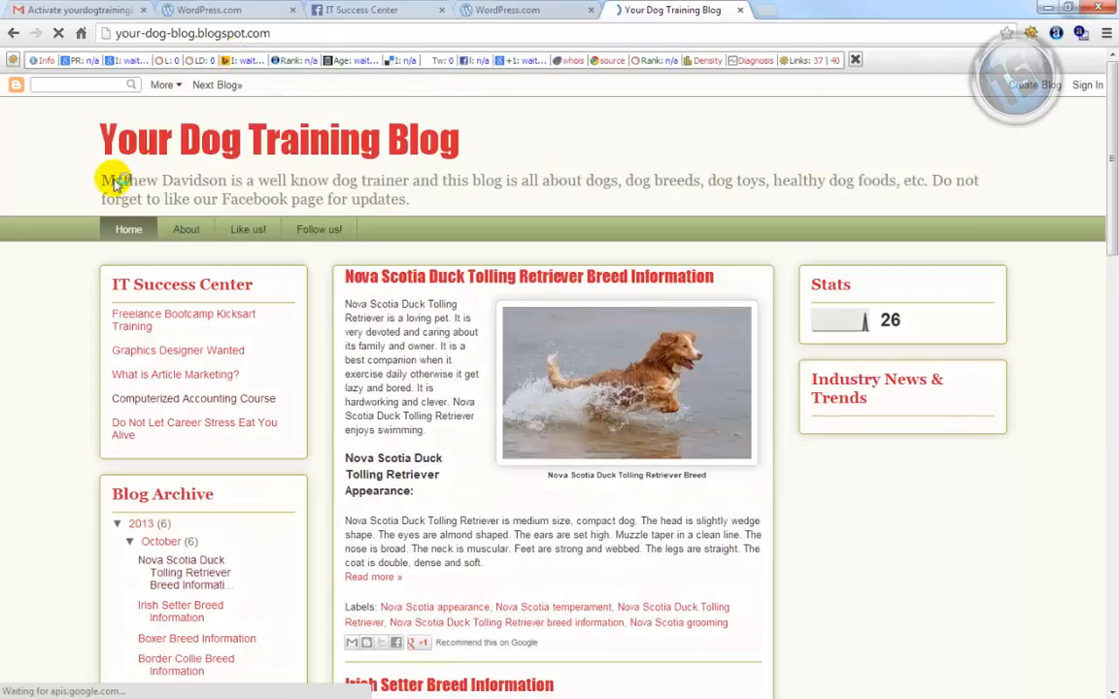
left_click_drag(101, 181, 425, 195)
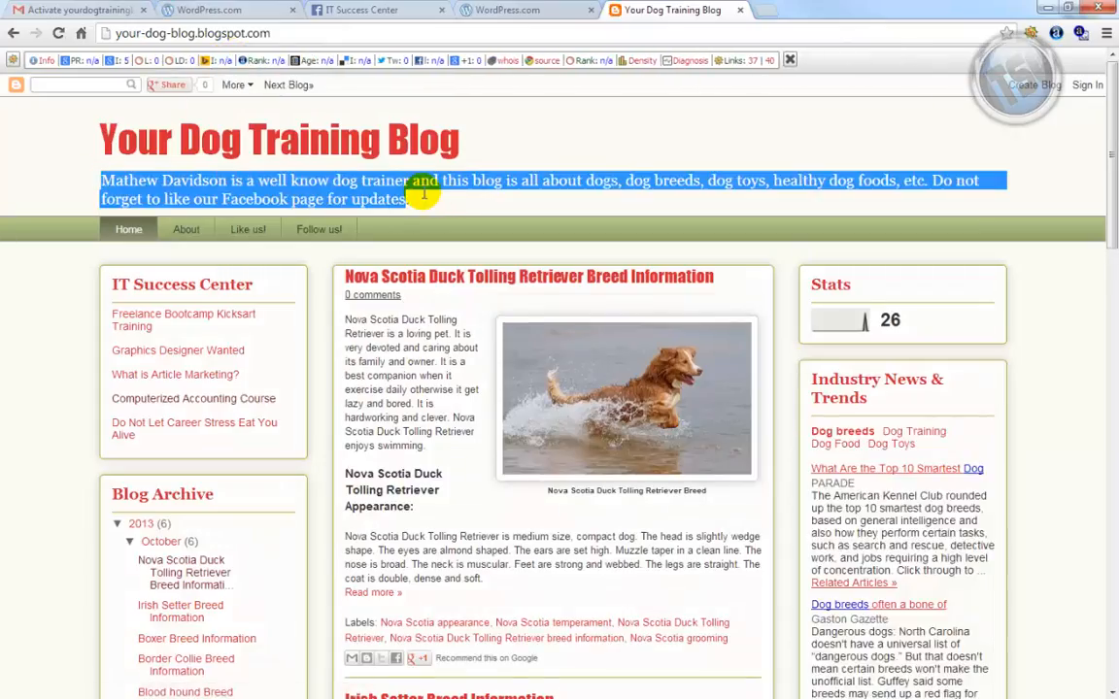
right_click(376, 190)
left_click(445, 202)
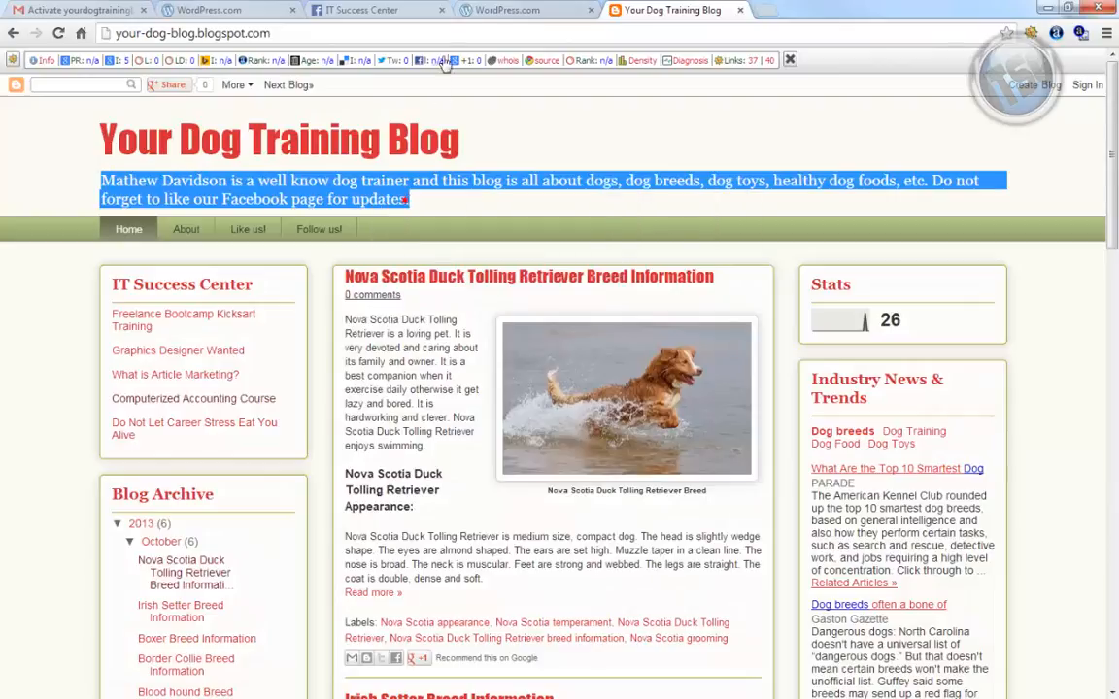
Close the extra WordPress.com tab and return to the blog setup page
left_click(507, 10)
left_click(591, 10)
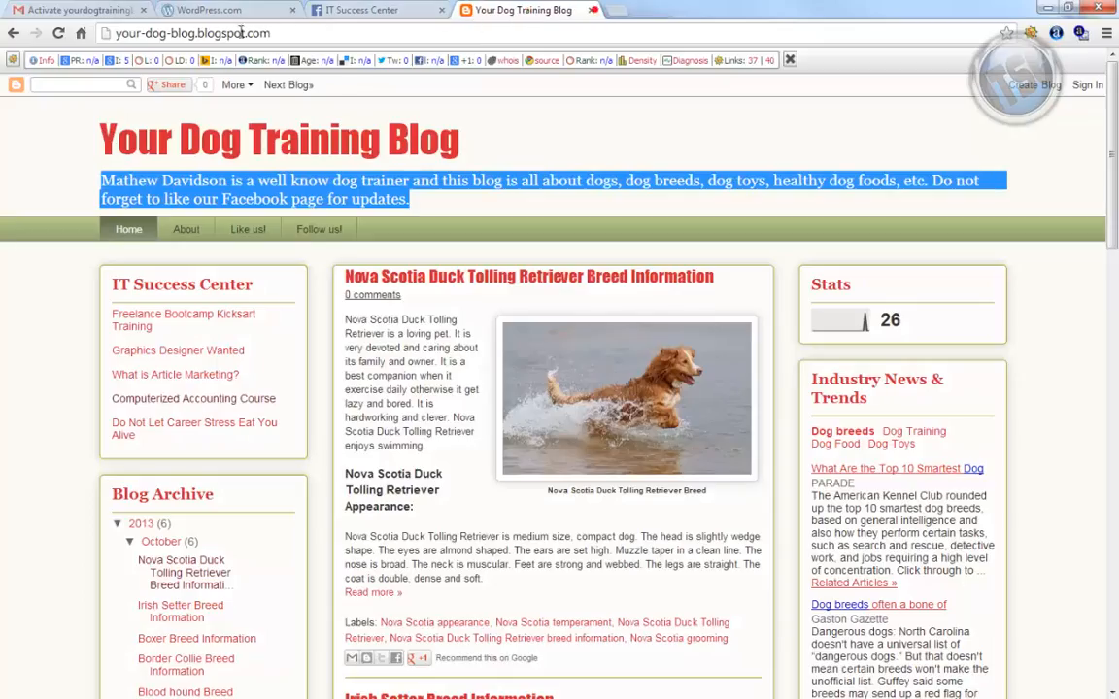
left_click(223, 15)
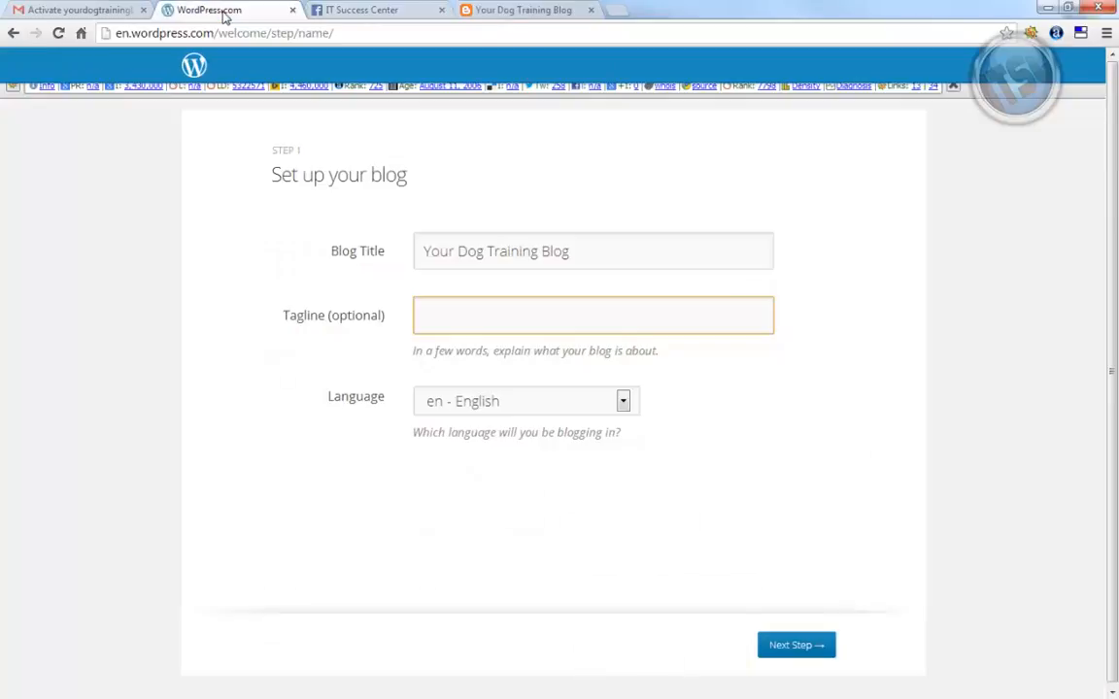
Paste 'Do not forget to like our Facebook page for updates.' as the tagline and continue to Step 2
right_click(464, 320)
left_click(514, 412)
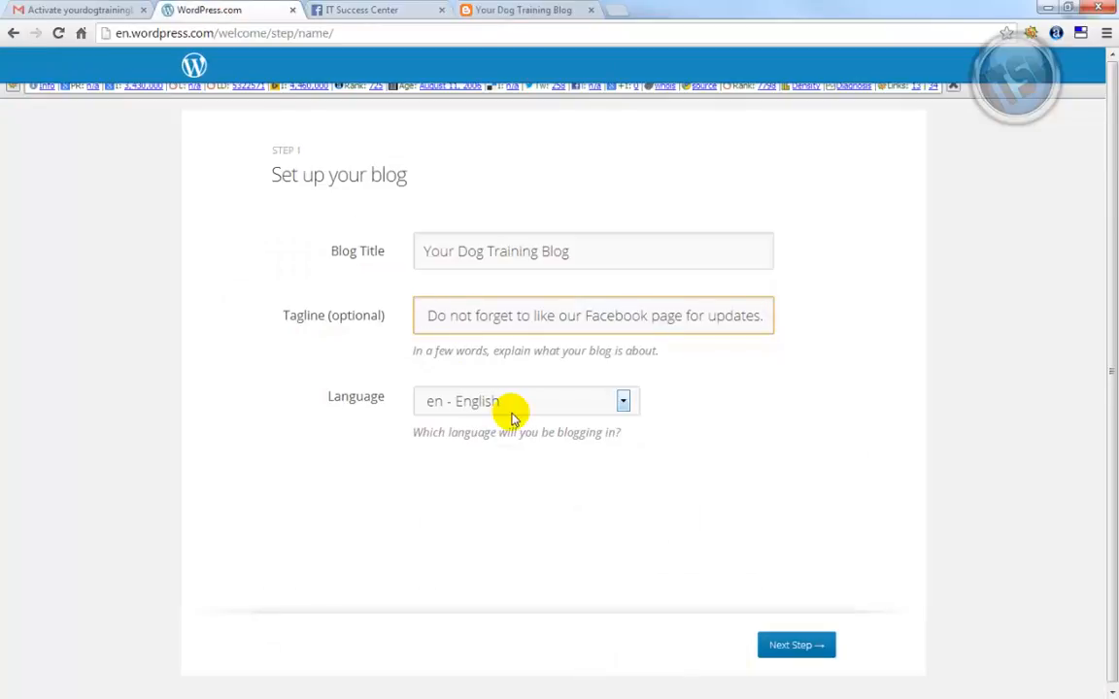
left_click(790, 644)
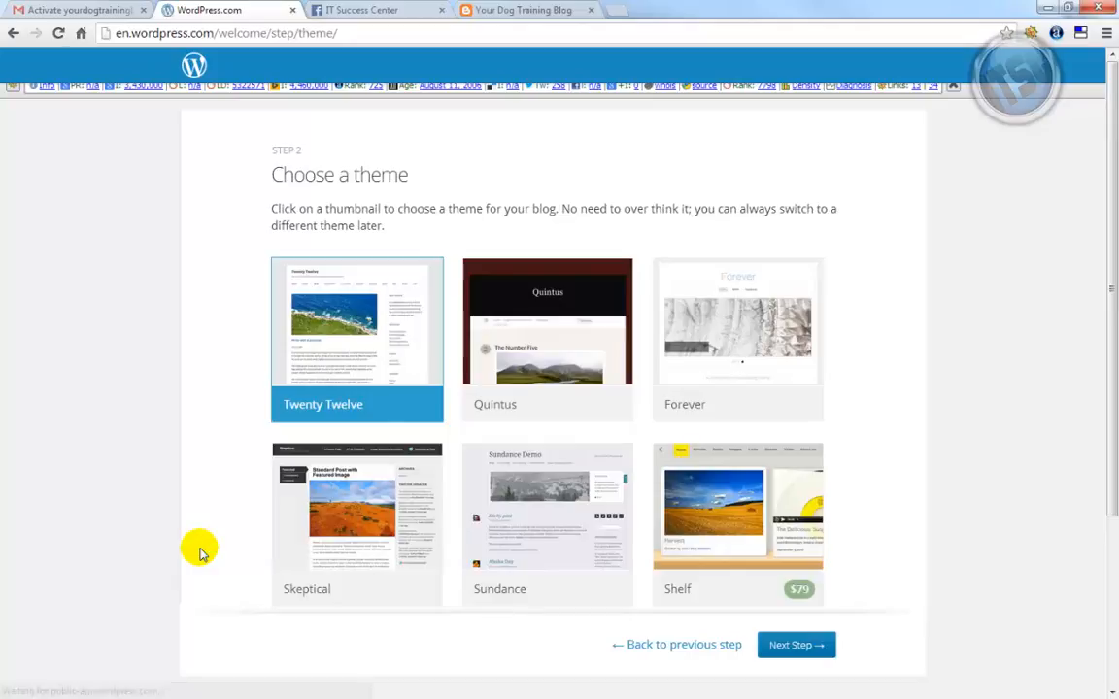
Browse the theme grid, select Sundance, and continue to the Customize Sundance step
scroll(201, 553, "down", 1)
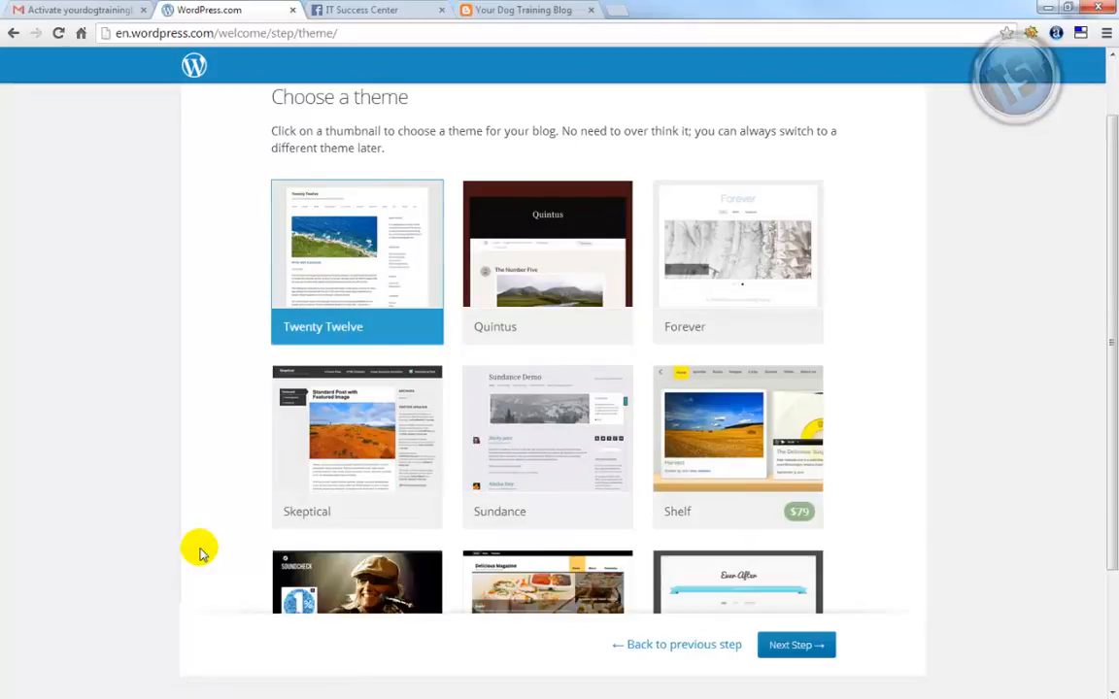
scroll(202, 553, "up", 1)
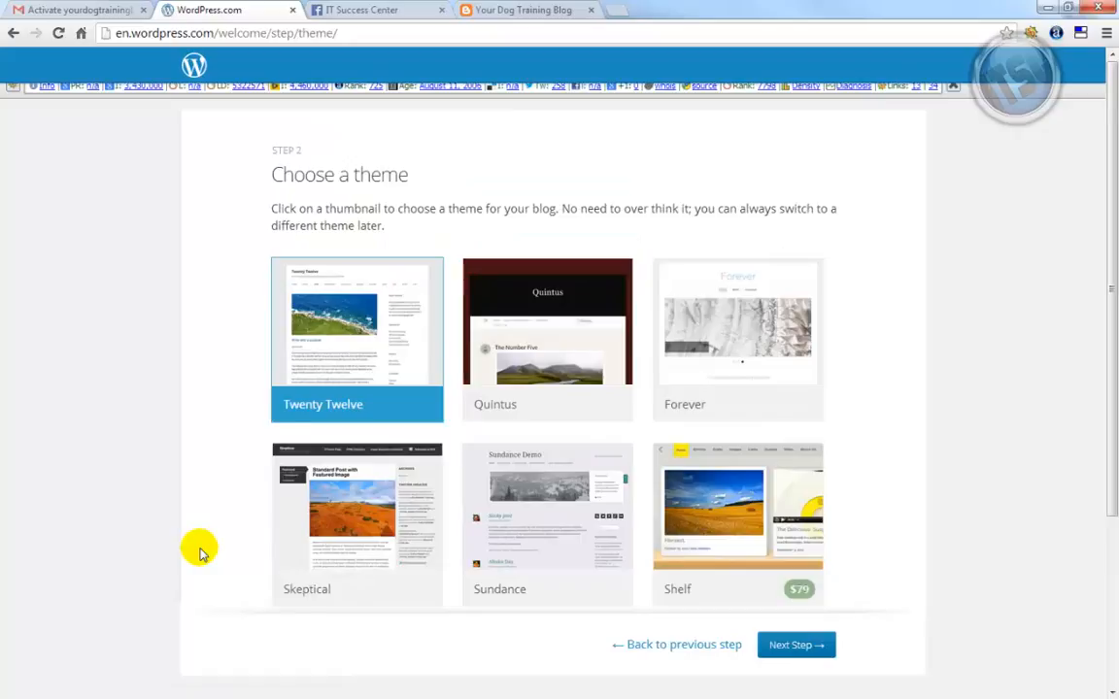
scroll(201, 553, "down", 3)
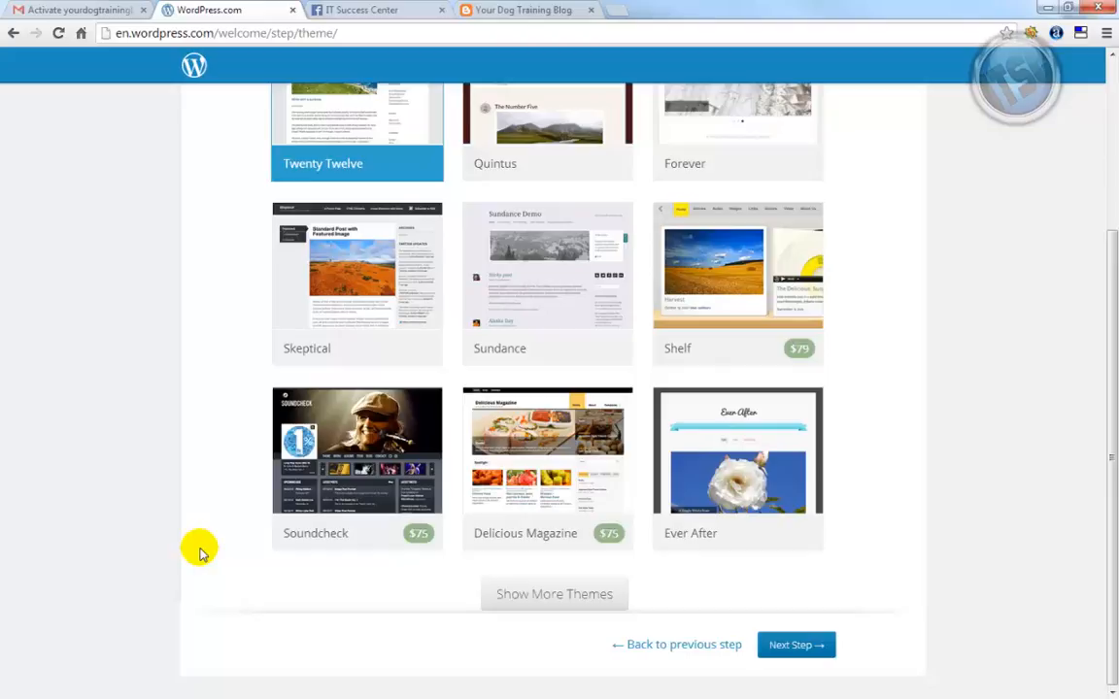
scroll(201, 553, "up", 2)
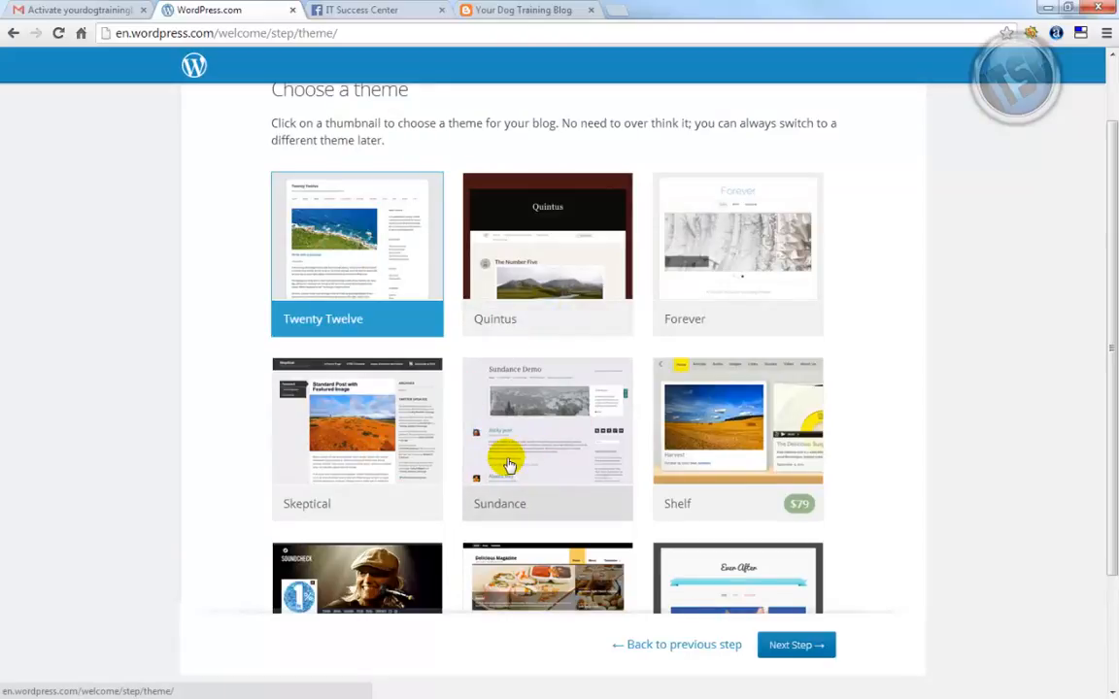
left_click(513, 406)
left_click(796, 645)
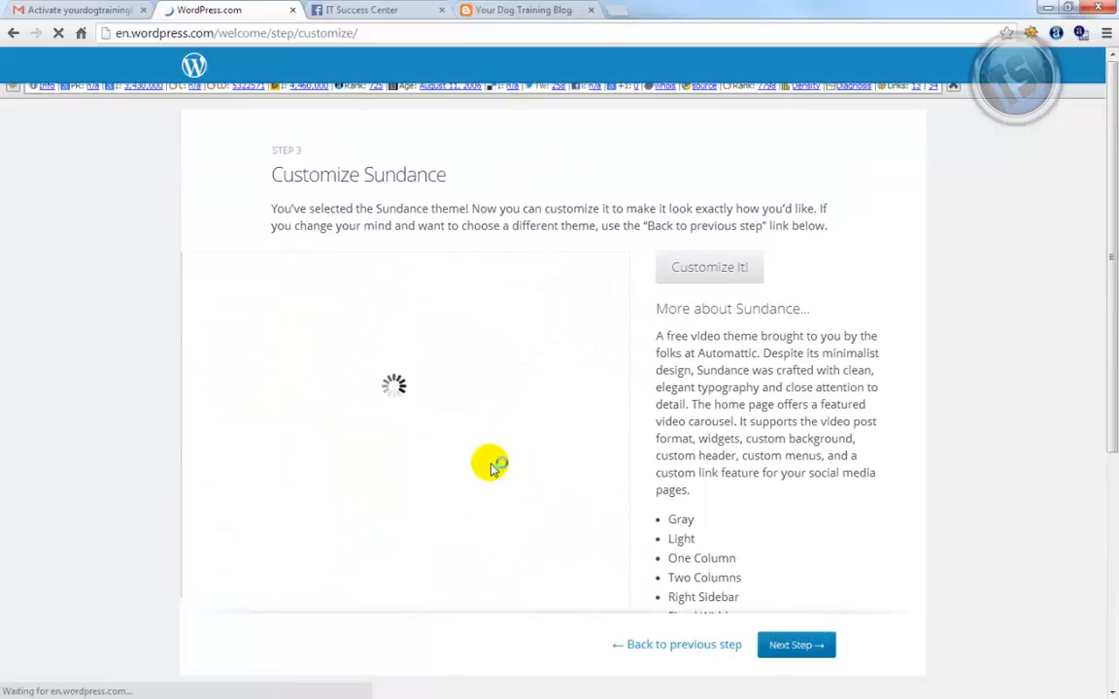
Advance past the Sundance customization step to finish setup and reach My Blog
left_click(796, 645)
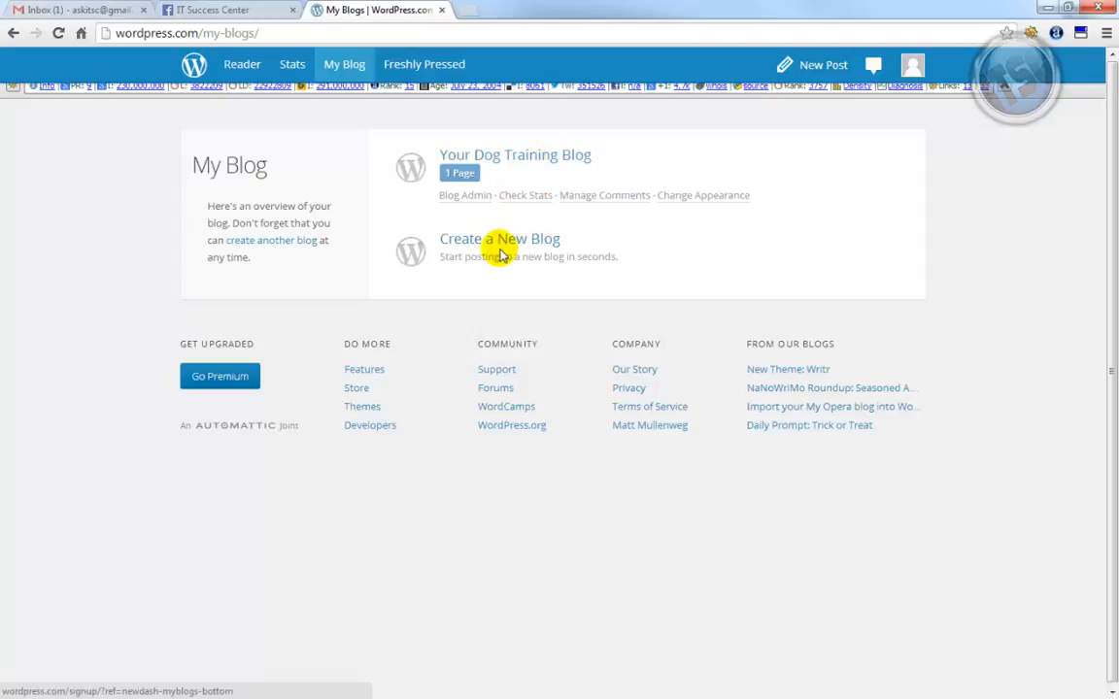
Open Blog Admin and go to Appearance > Themes, where Sundance is active
left_click(462, 200)
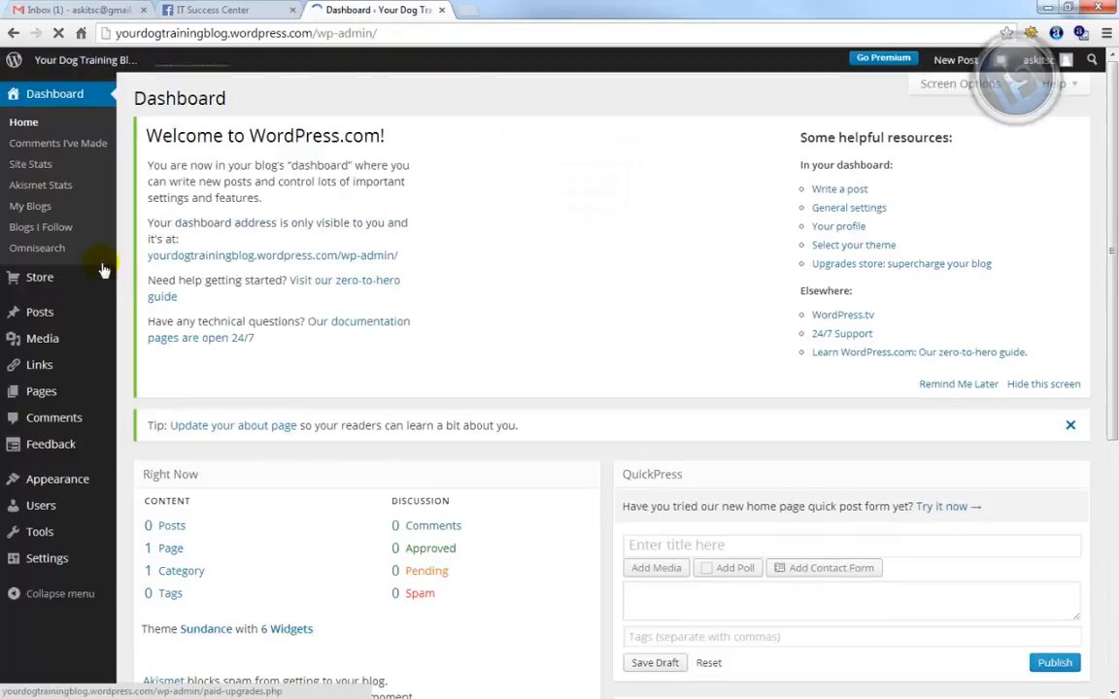
mouse_move(56, 282)
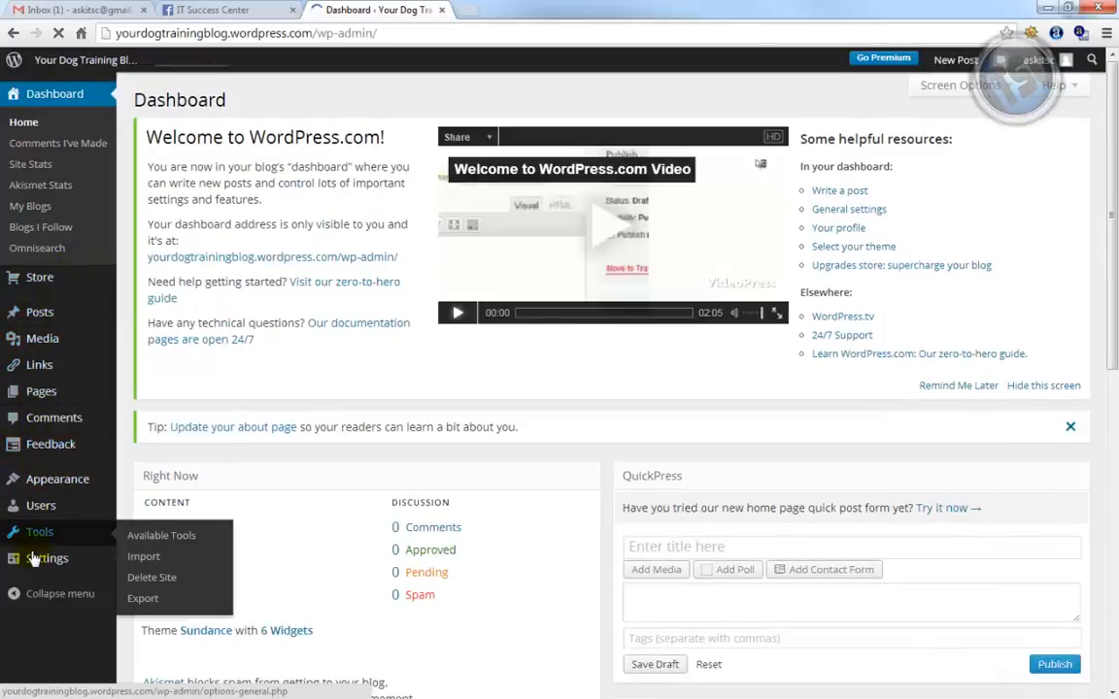
mouse_move(58, 560)
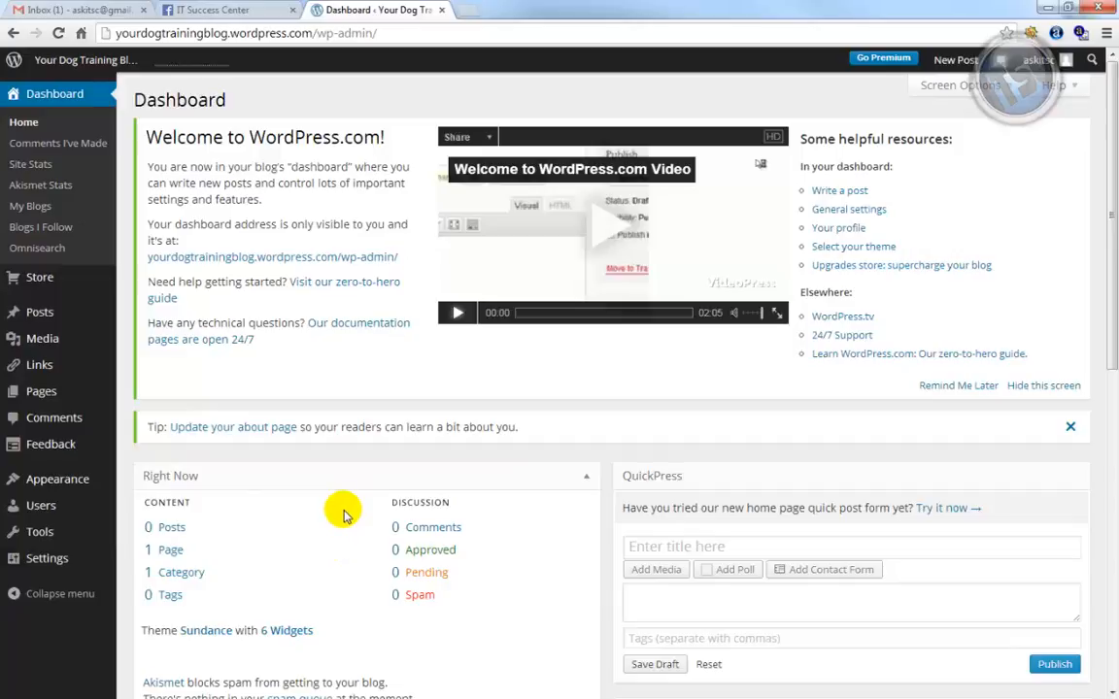
scroll(342, 514, "down", 4)
scroll(342, 515, "up", 4)
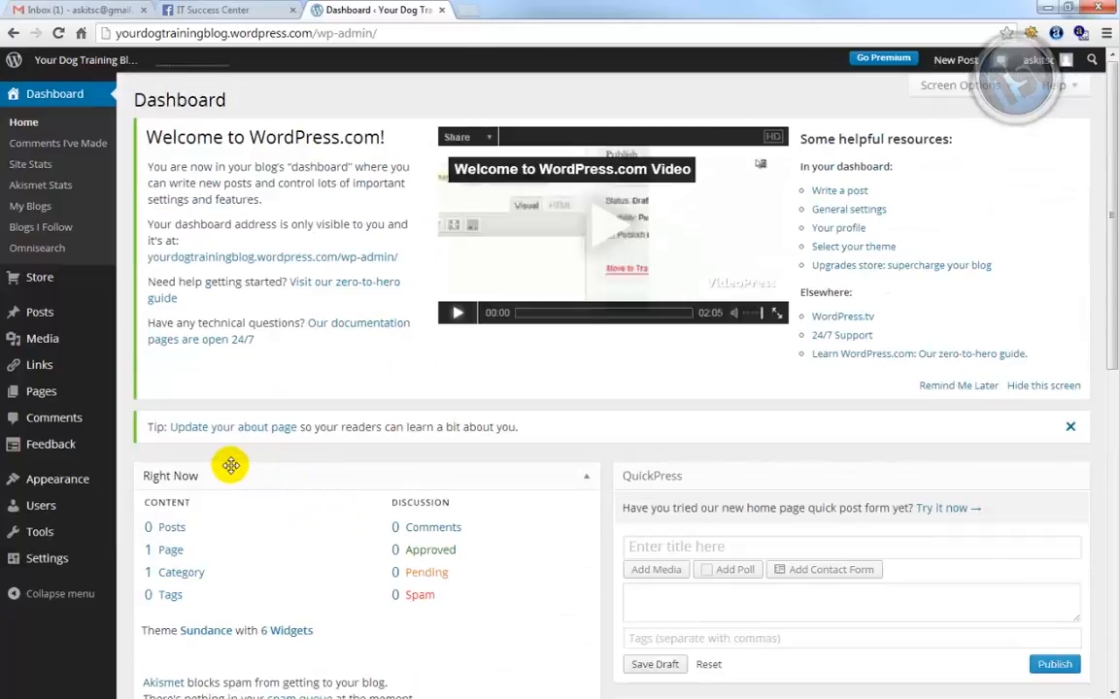
mouse_move(38, 483)
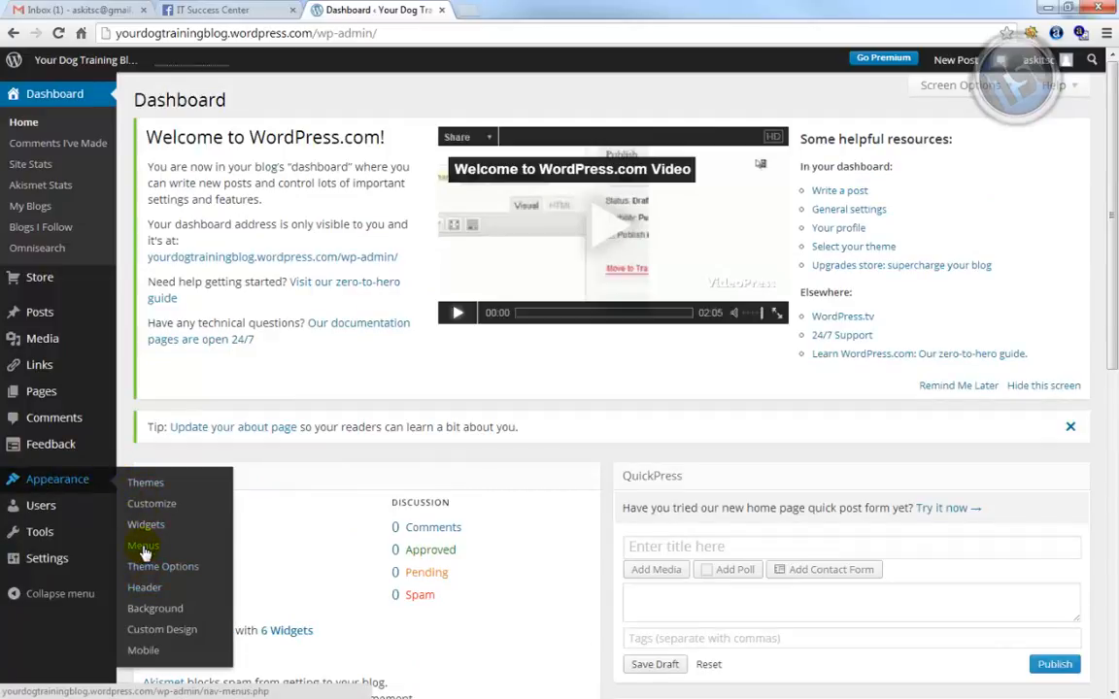
left_click(142, 486)
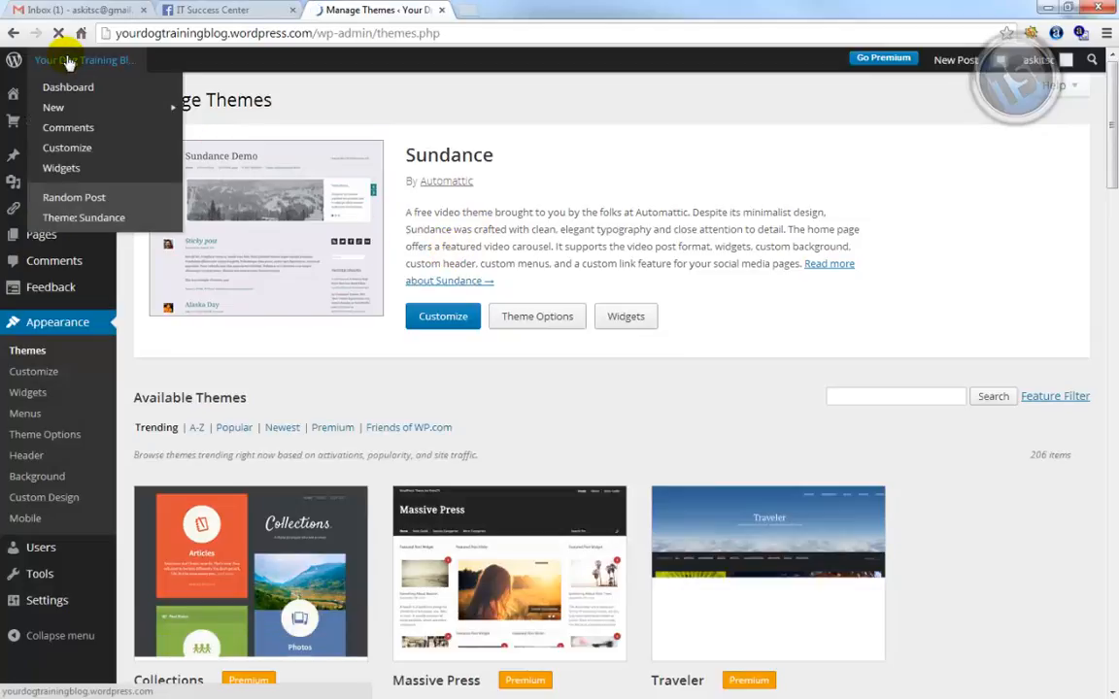
Open the live Sundance-styled blog in a new tab, look through it, then return to Manage Themes
middle_click(99, 62)
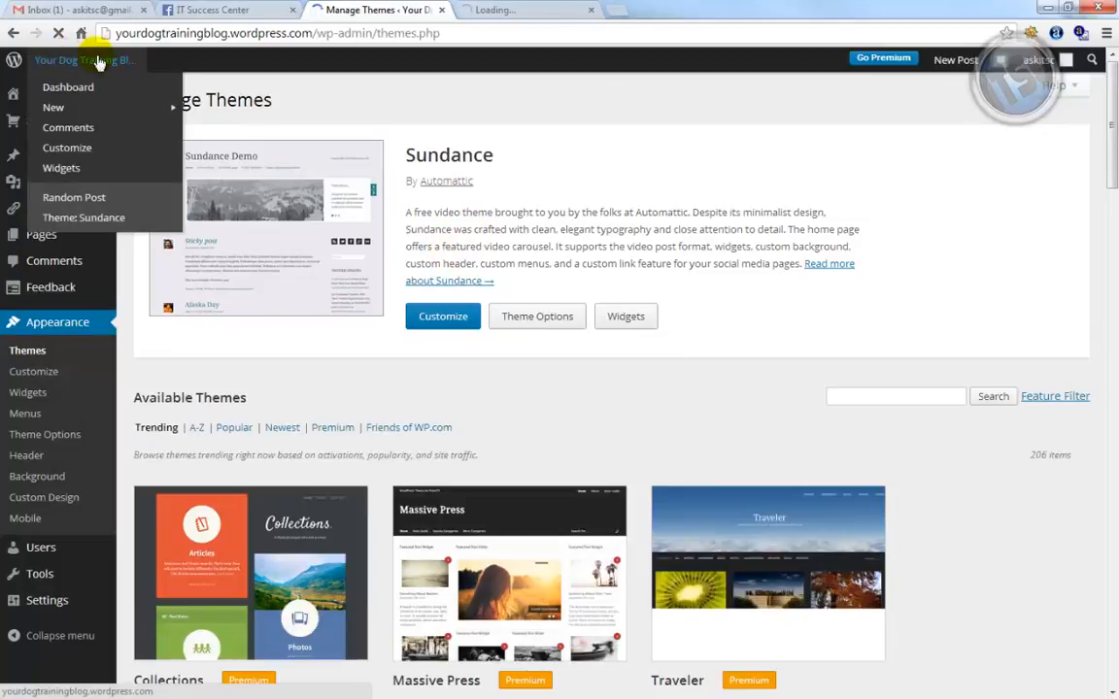
left_click(520, 12)
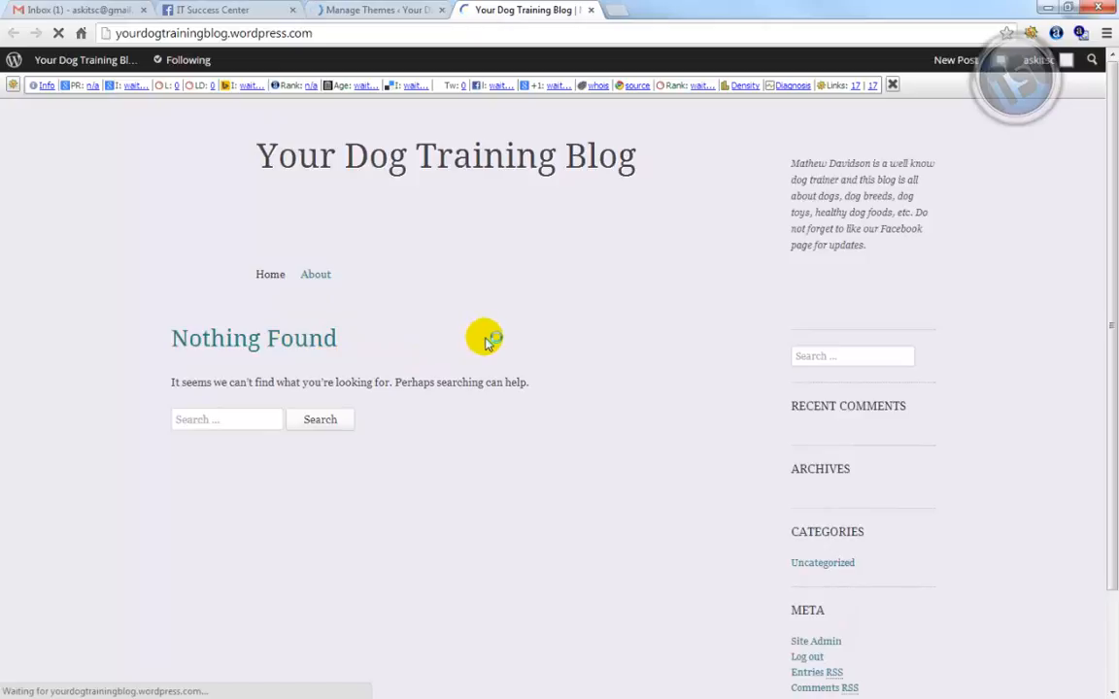
scroll(485, 342, "down", 2)
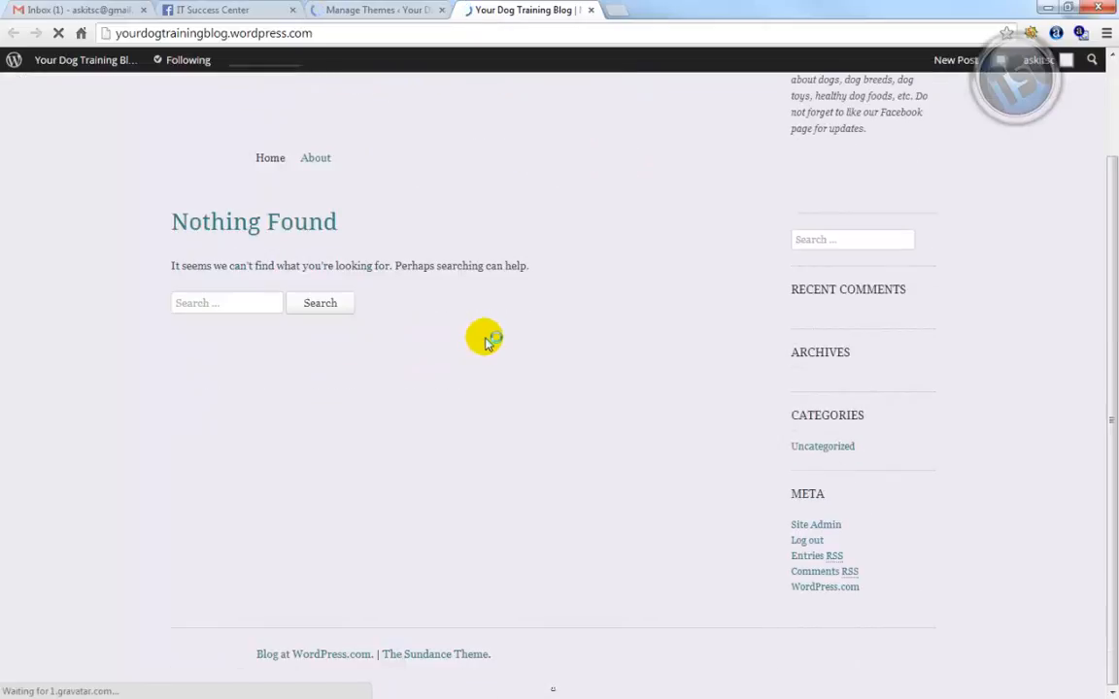
scroll(485, 342, "up", 2)
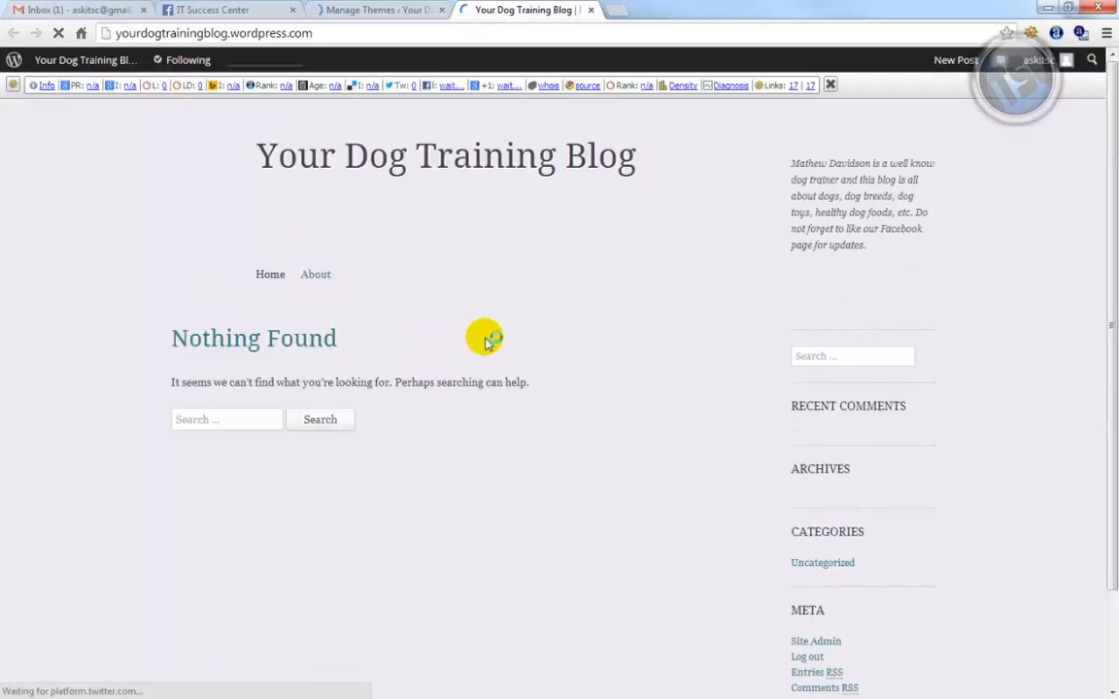
left_click(391, 11)
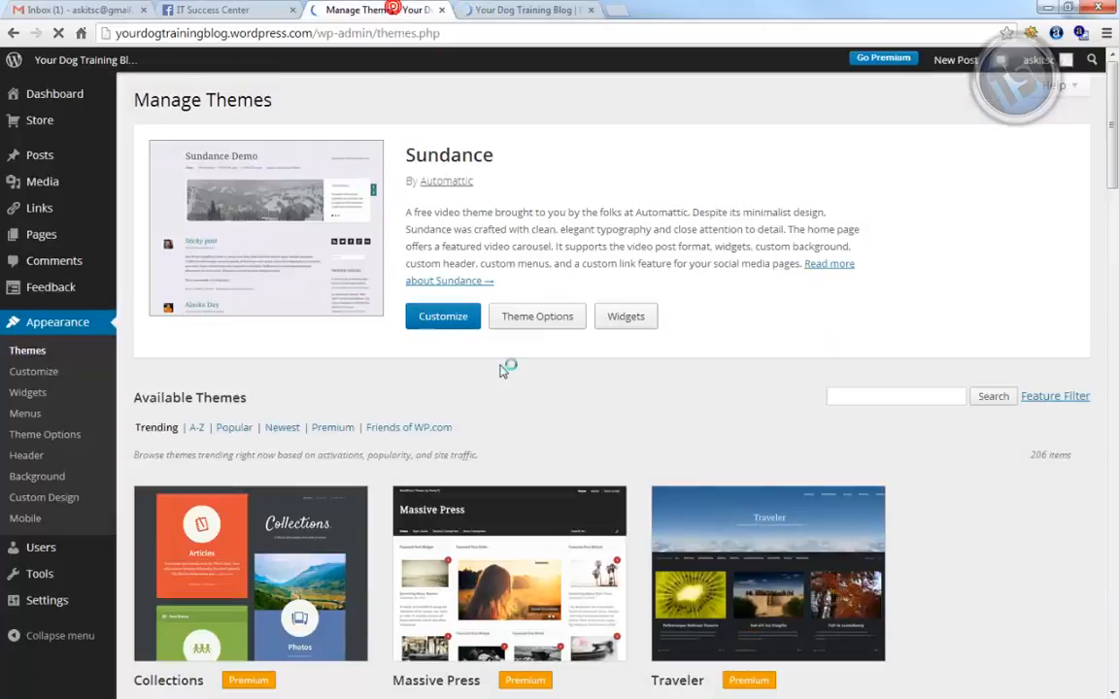
Scroll down Available Themes to Twenty Thirteen and activate it
scroll(637, 379, "down", 3)
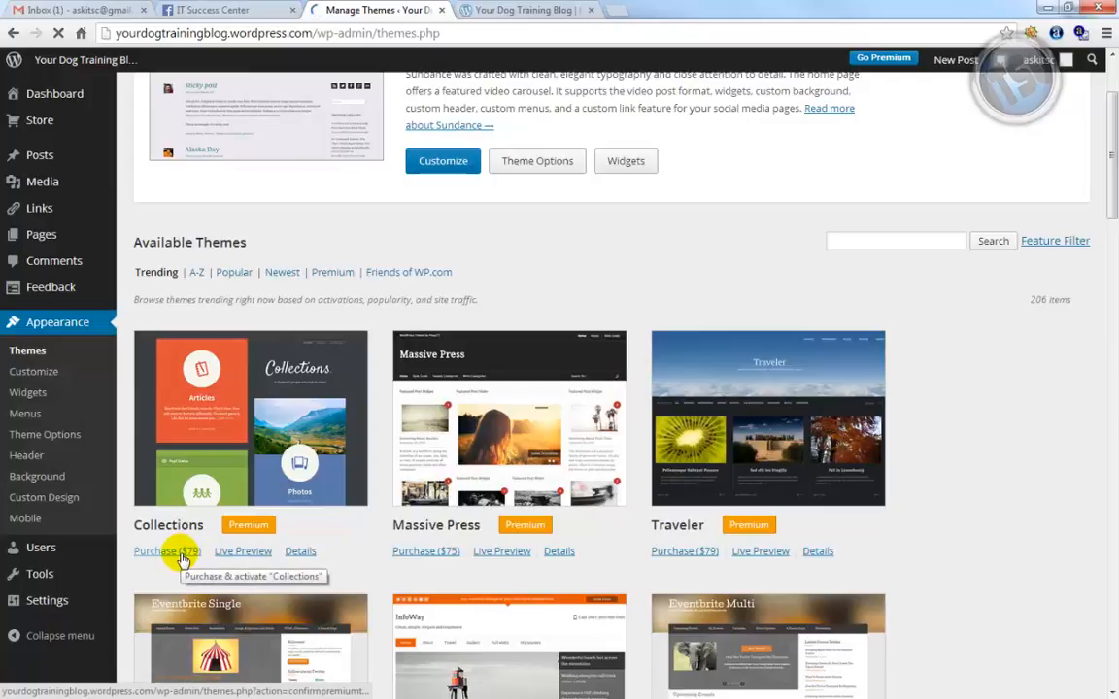
scroll(181, 561, "down", 3)
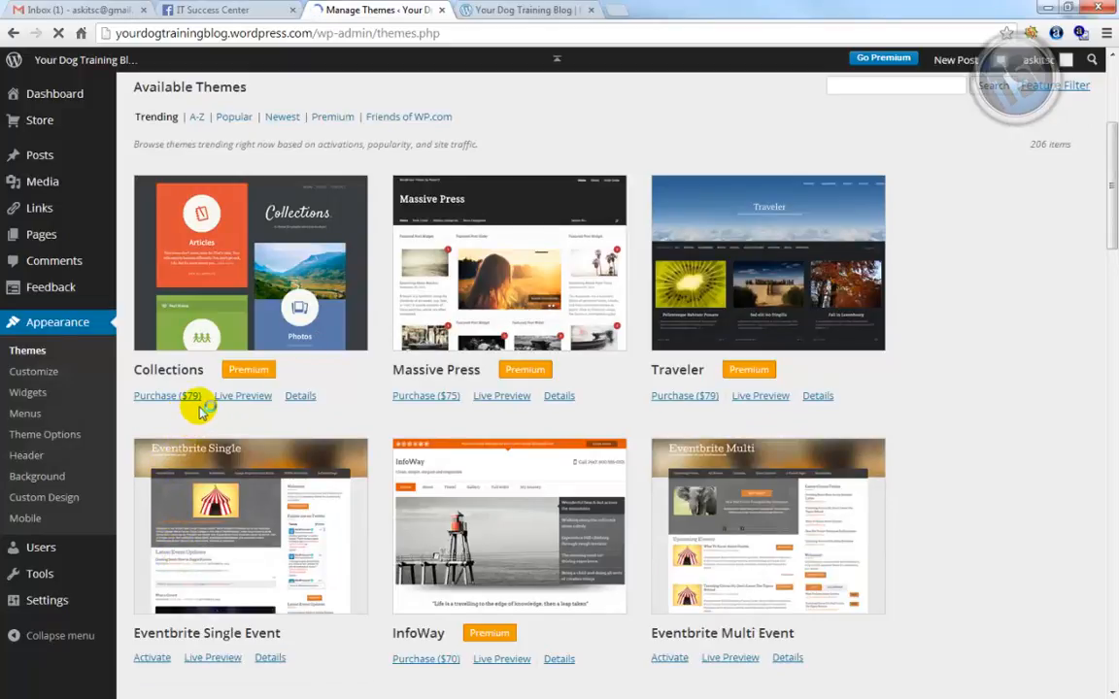
scroll(199, 413, "down", 10)
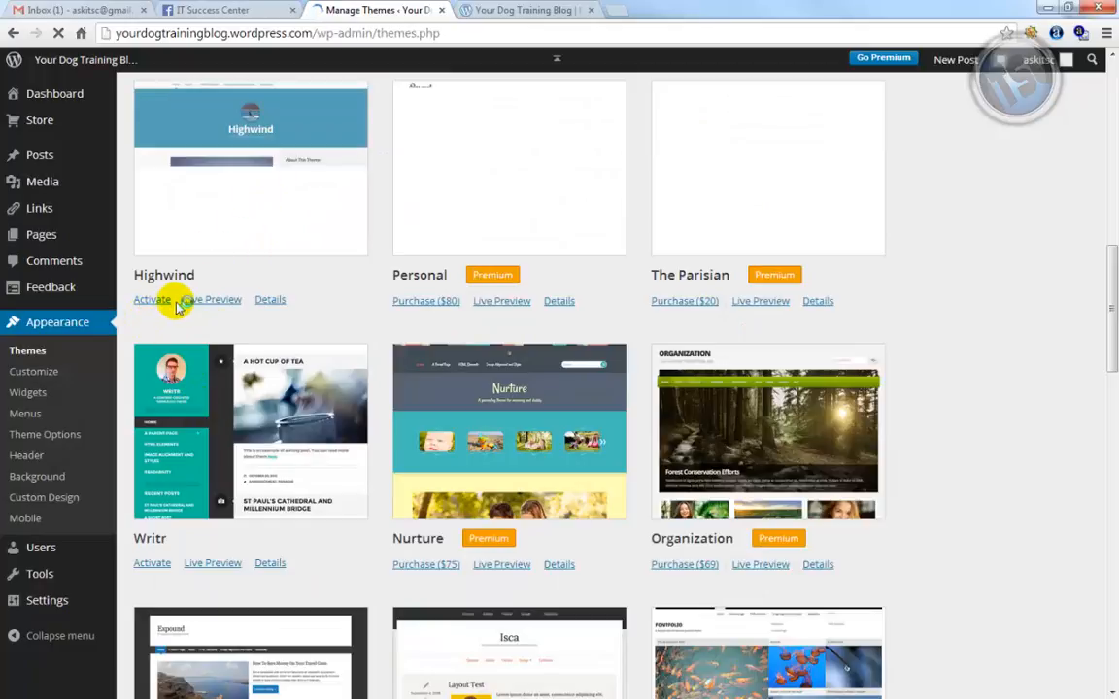
scroll(798, 550, "down", 10)
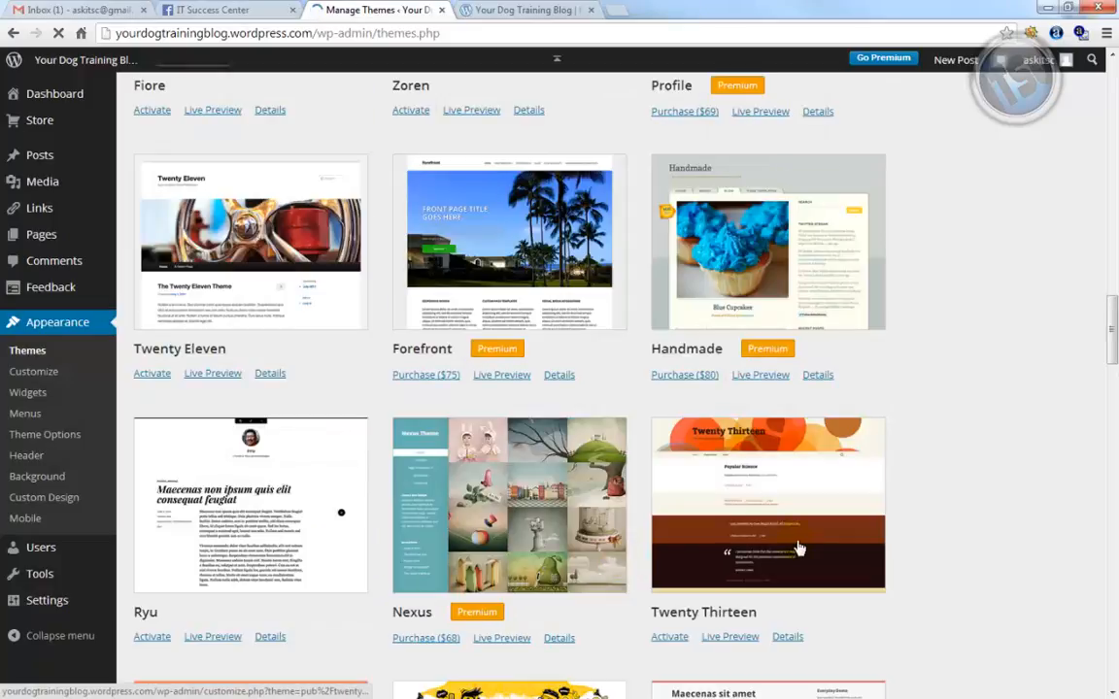
scroll(797, 547, "down", 2)
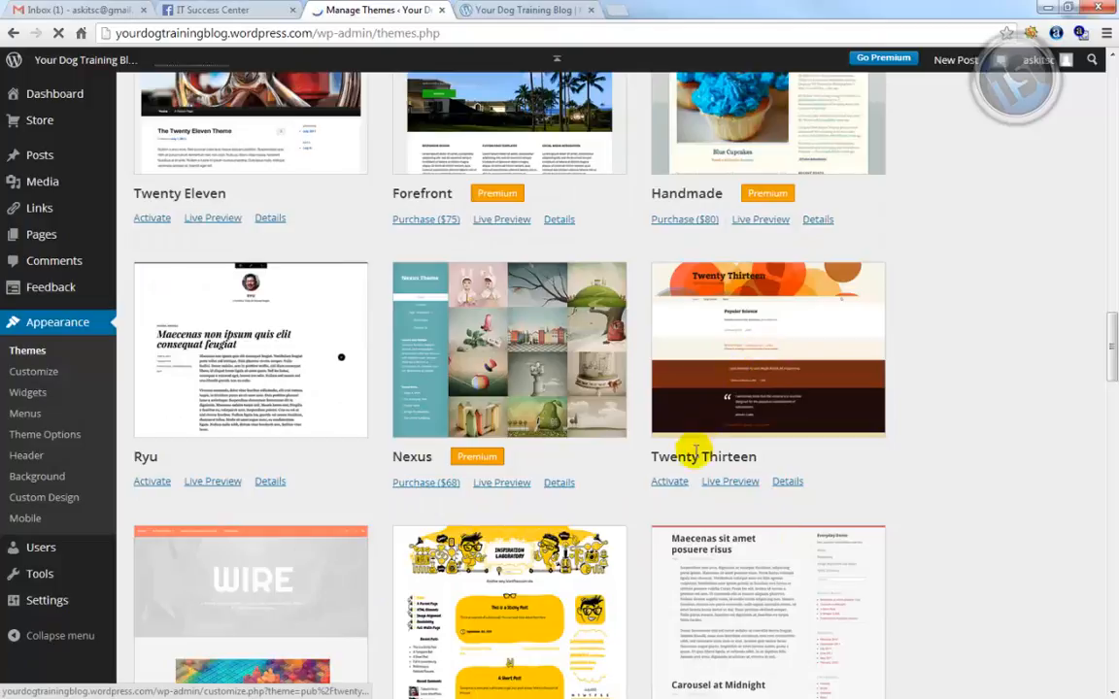
left_click(665, 483)
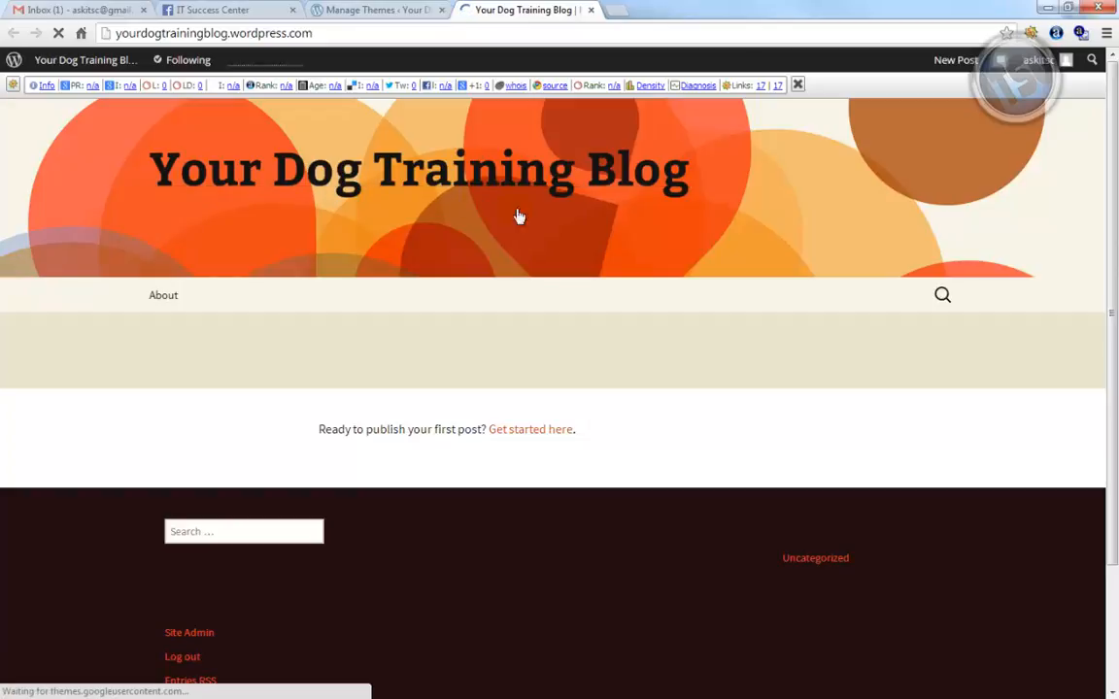
Look over the live site's orange-circle design, then go back to the Manage Themes tab
scroll(346, 618, "down", 3)
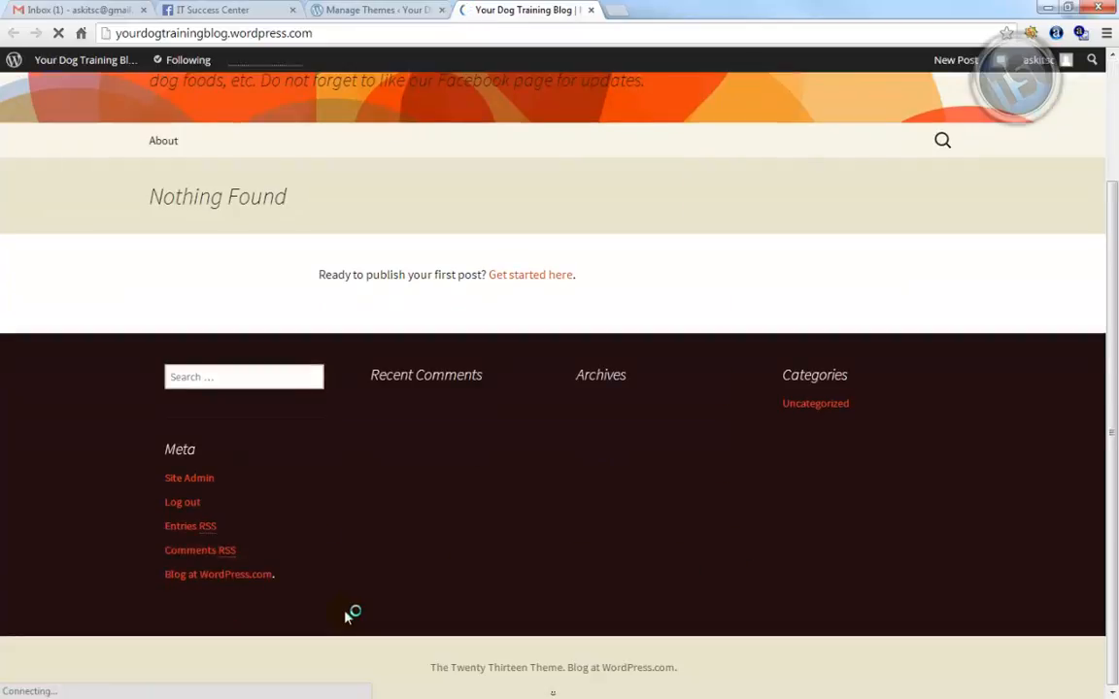
scroll(348, 614, "up", 3)
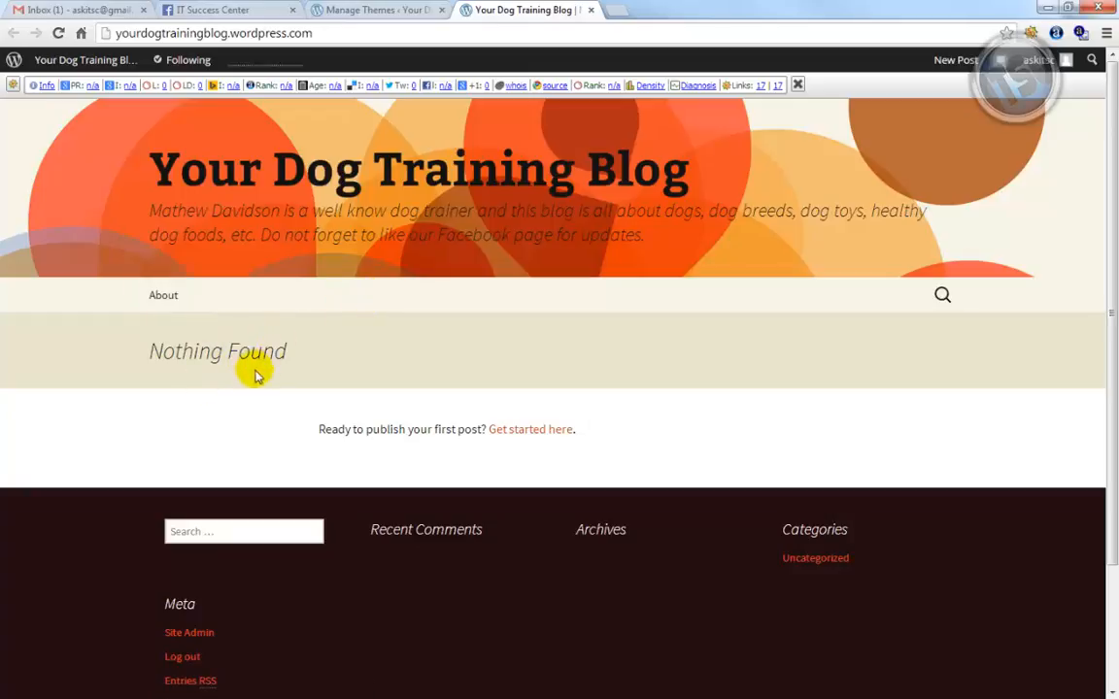
left_click(382, 12)
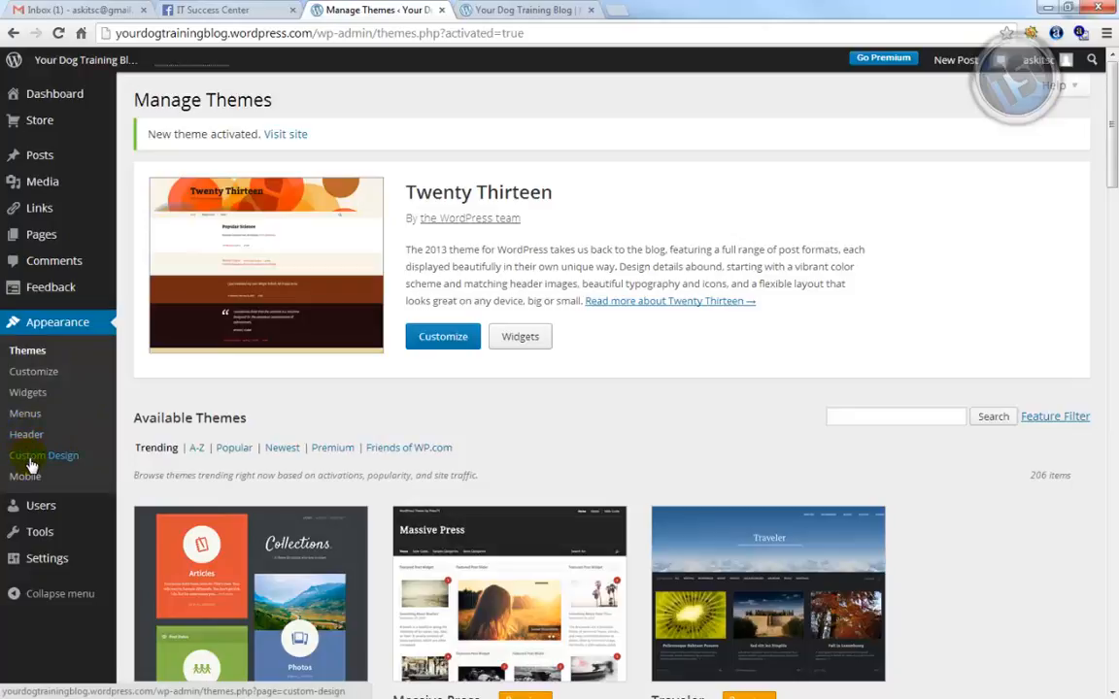
Go to Posts > Categories in the admin sidebar
mouse_move(61, 562)
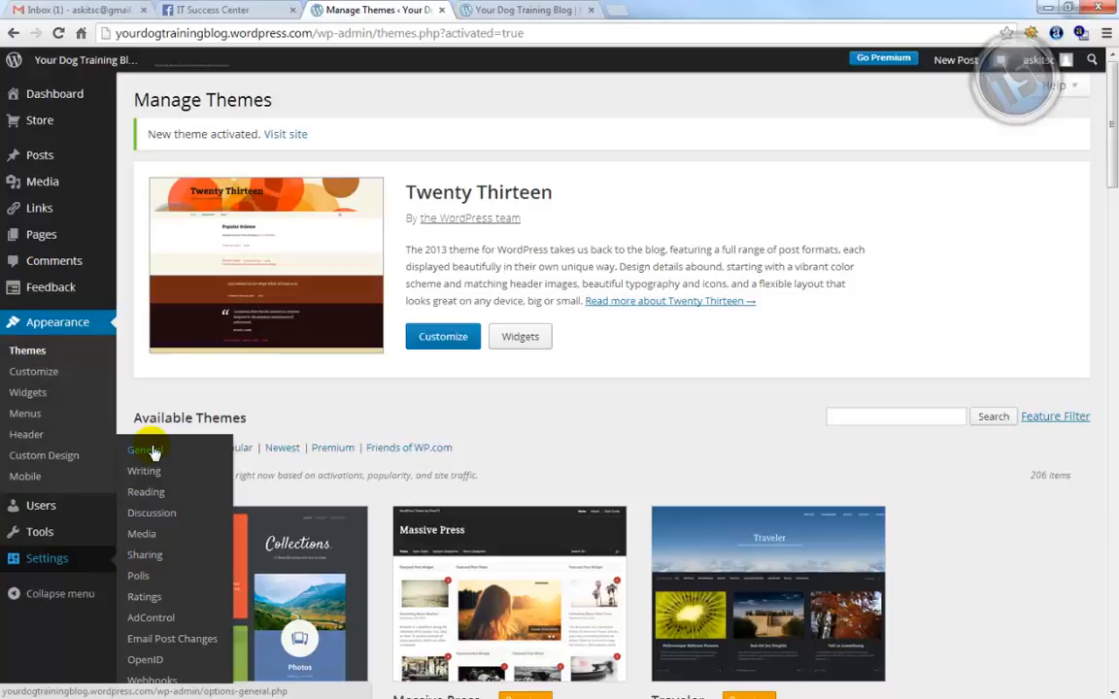
mouse_move(60, 163)
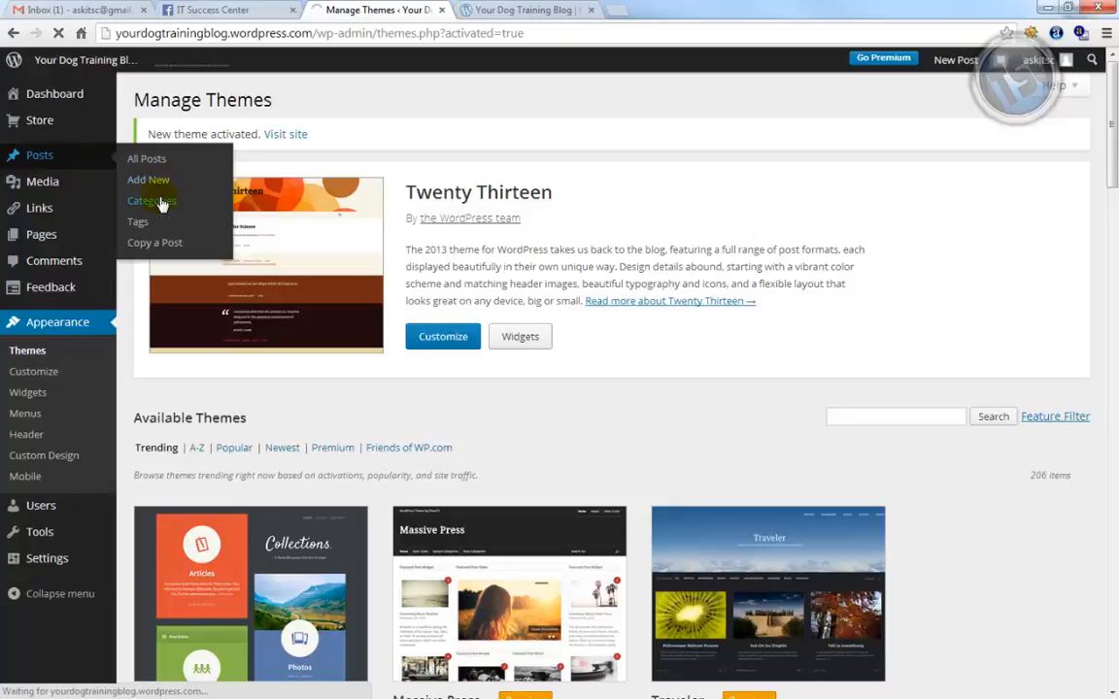
left_click(161, 203)
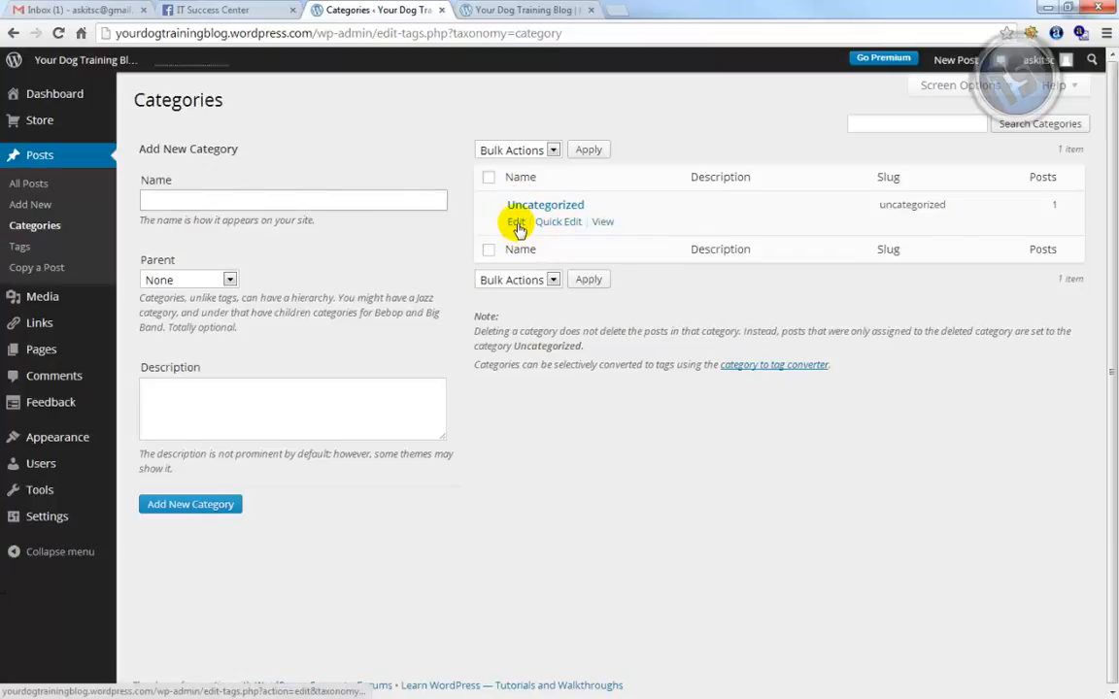
Quick-edit the Uncategorized category's name to 'Blog' and update it
left_click(559, 223)
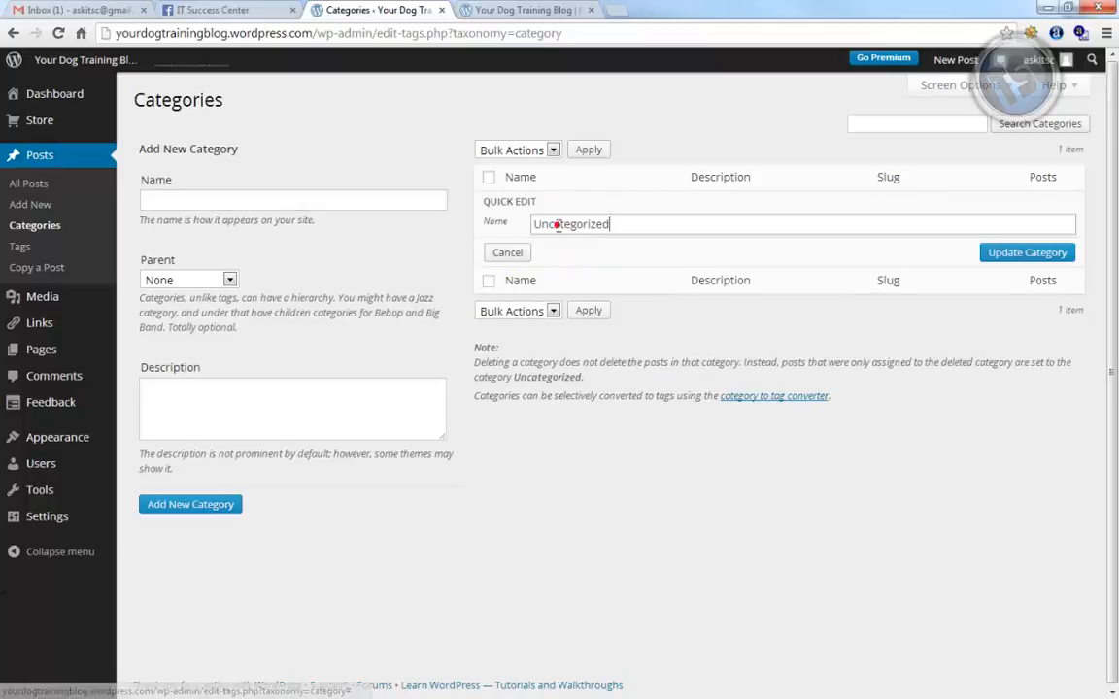
double_click(559, 225)
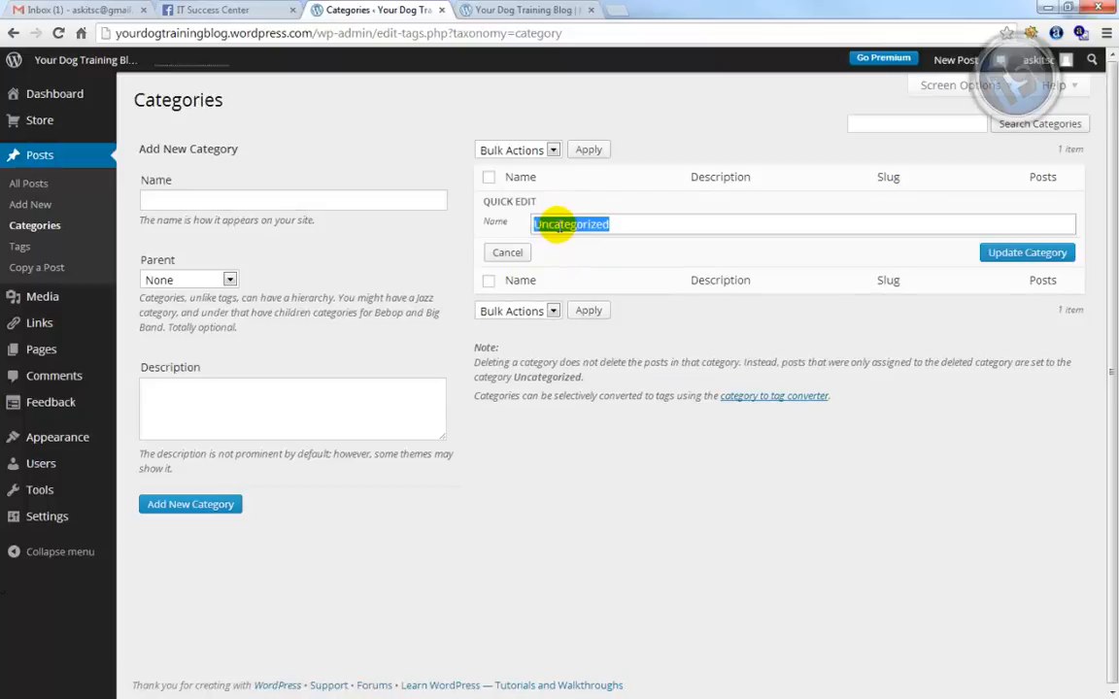
type("Blog")
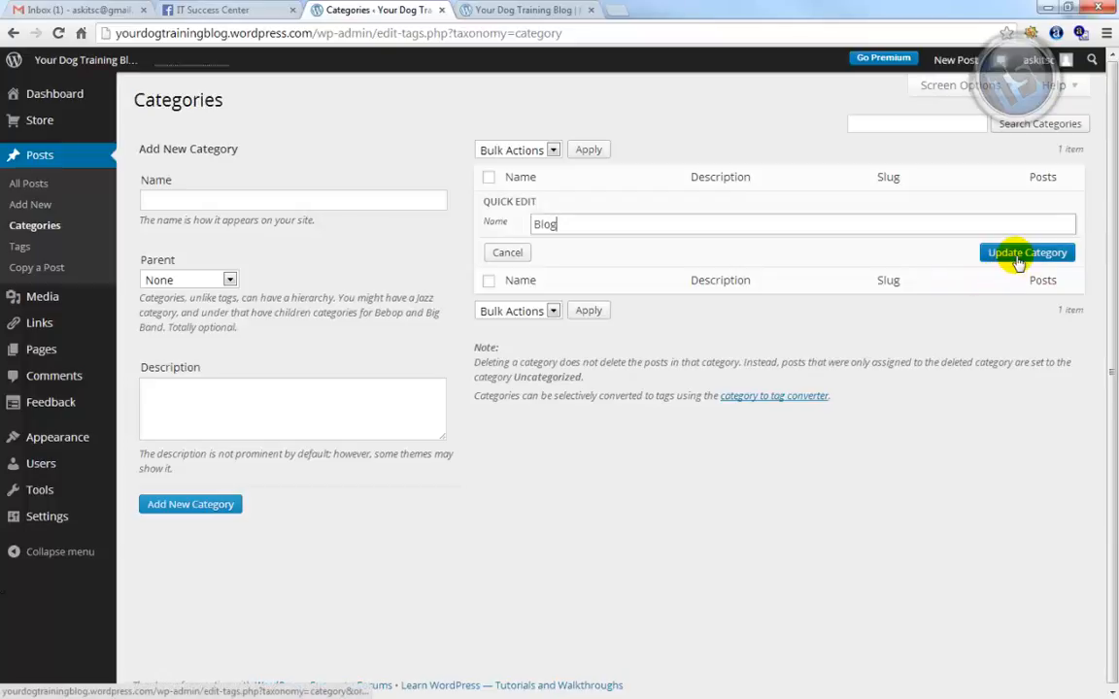
left_click(1021, 255)
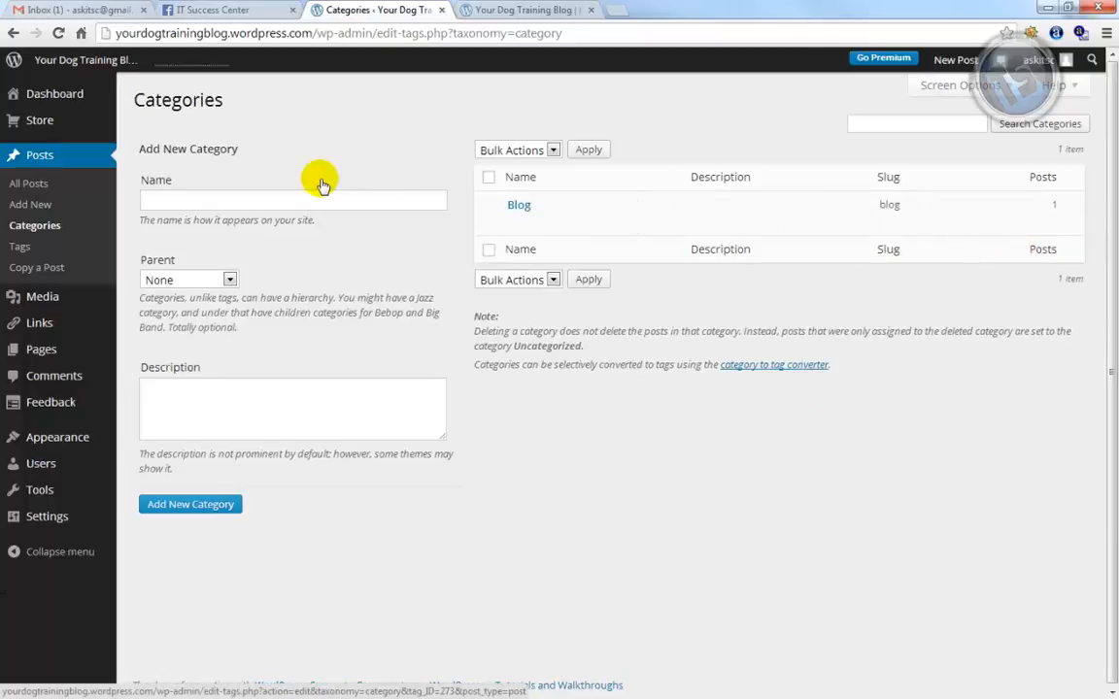
Add a new category named 'Breeds' alongside Blog
left_click(272, 193)
left_click(274, 195)
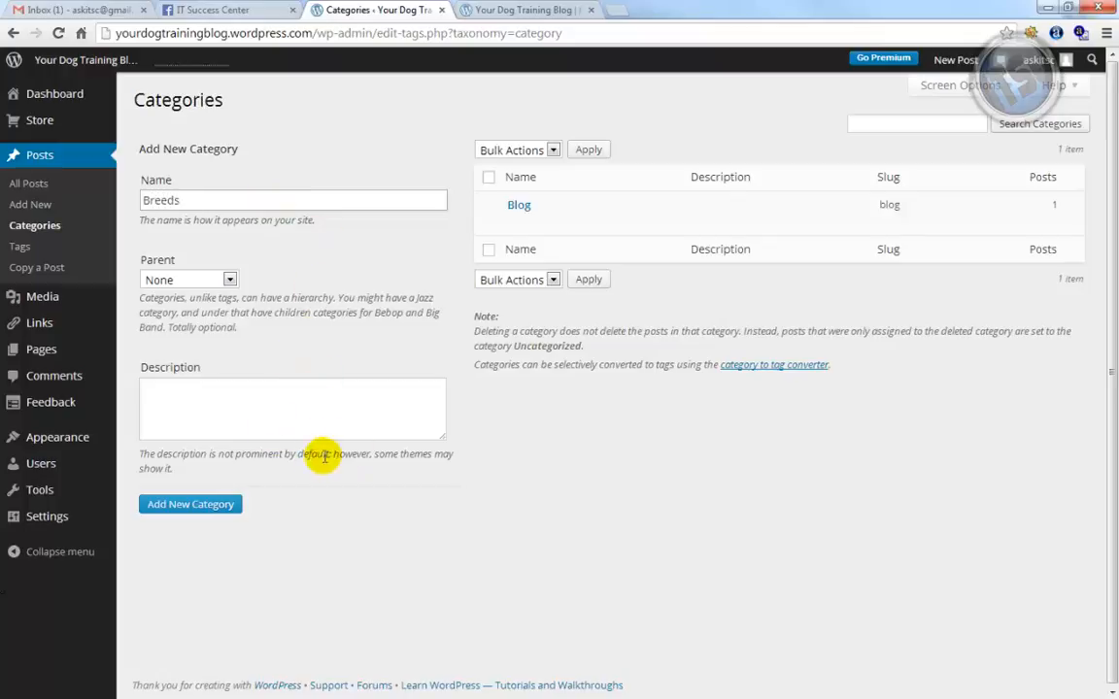
left_click(184, 509)
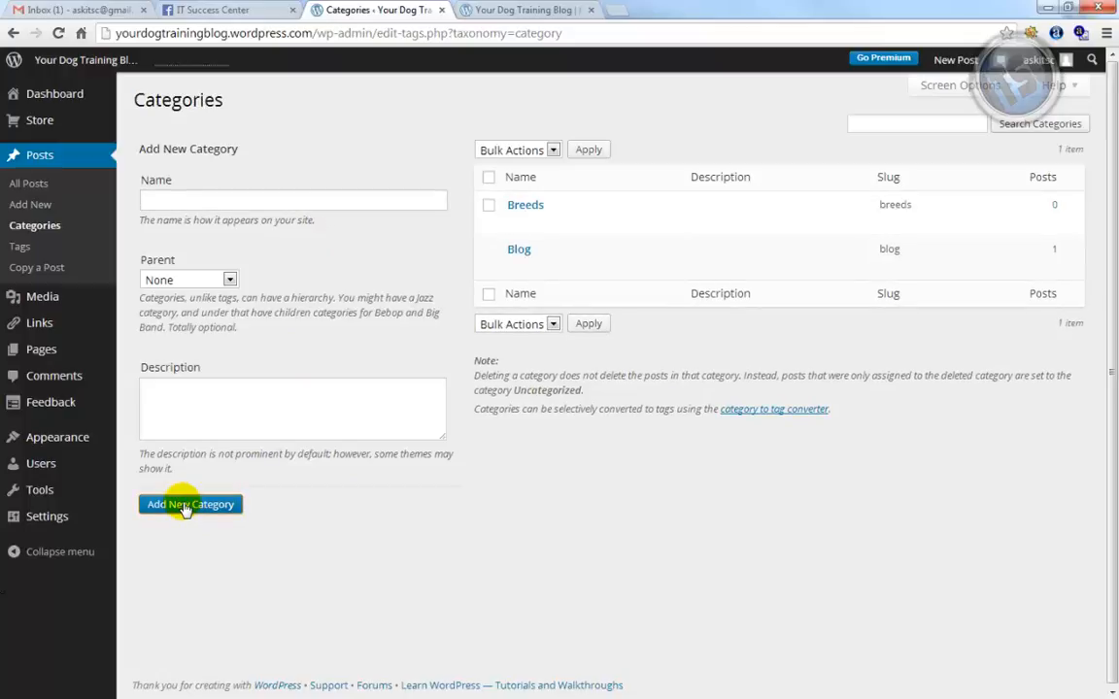
mouse_move(539, 202)
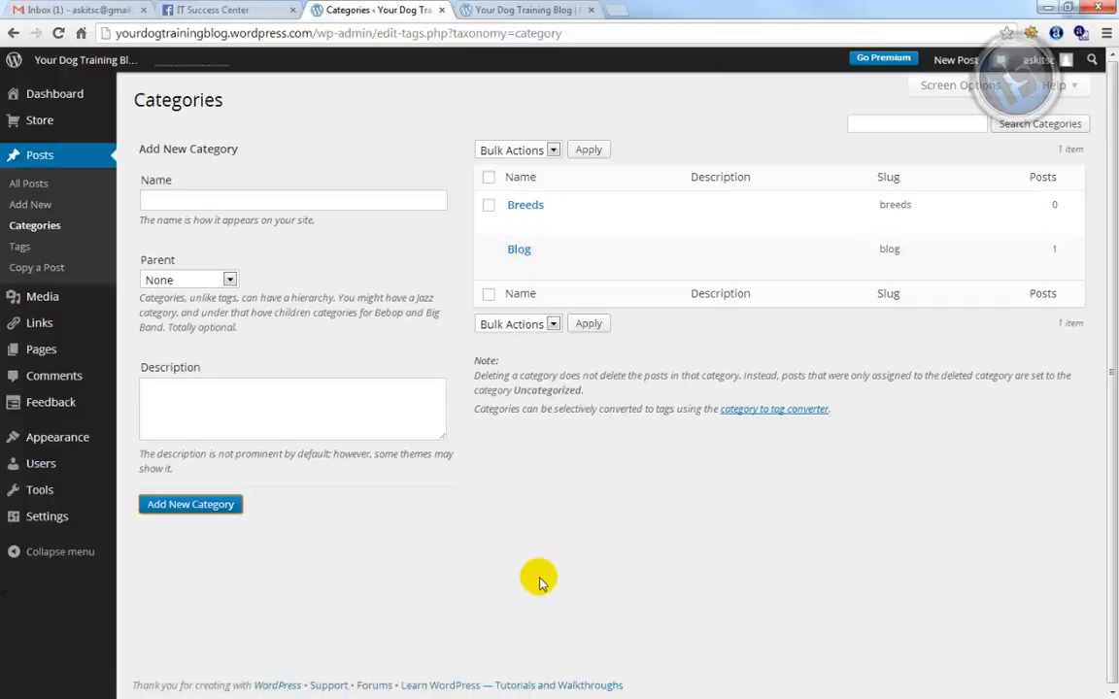
Start a new post titled 'Saint Bernard Breed Information'
left_click(48, 206)
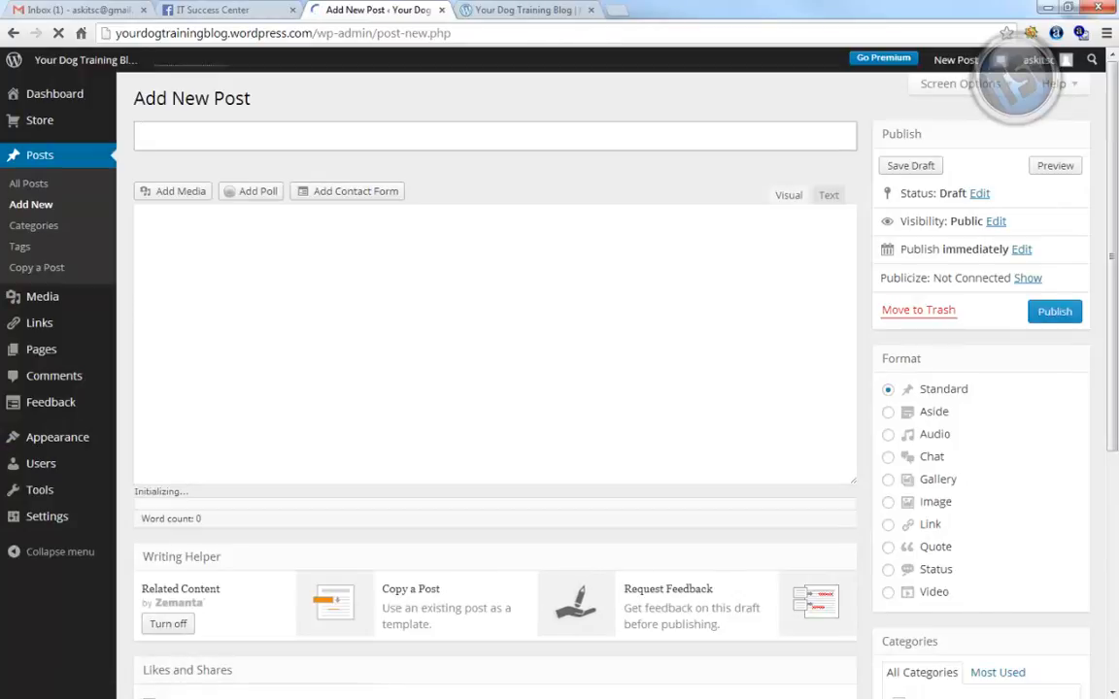
left_click(224, 142)
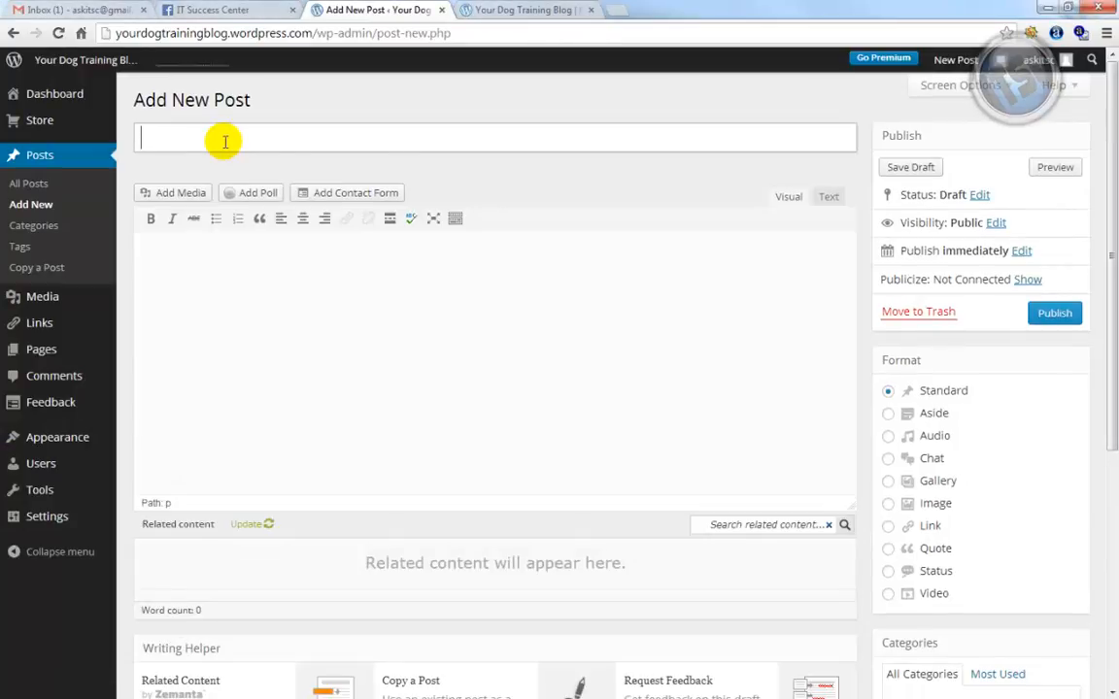
type("Saint Bernard Breed Information")
Paste the Saint Bernard notes into the body and select the 'Saint Bernard Appearance:' line
key("alt+Tab")
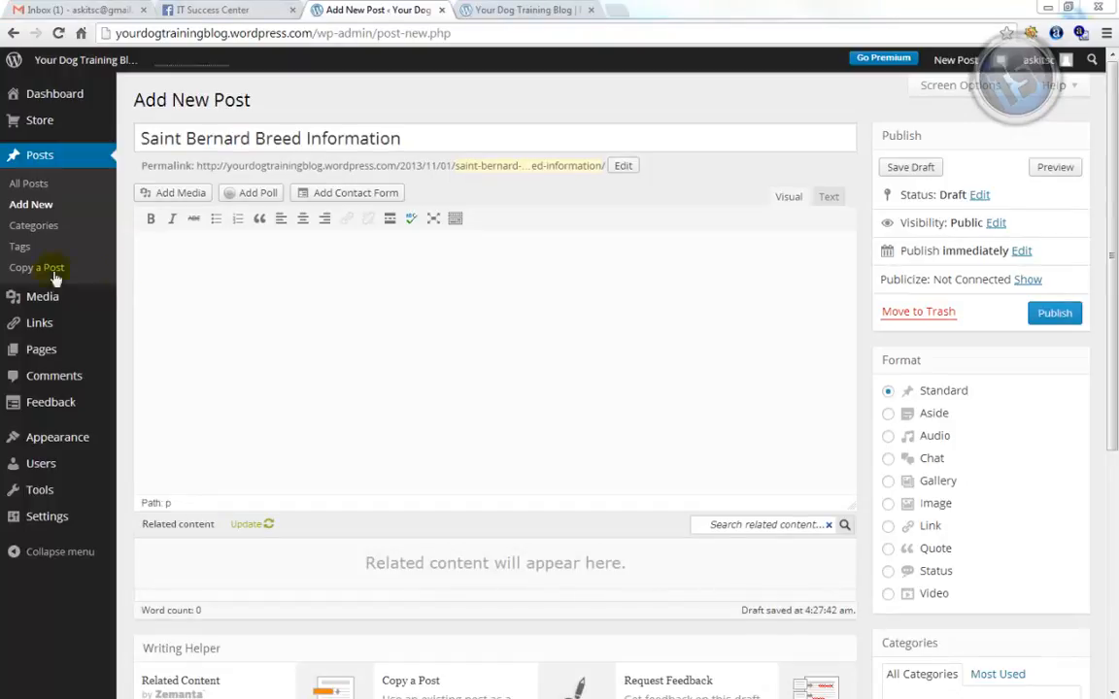
left_click(301, 288)
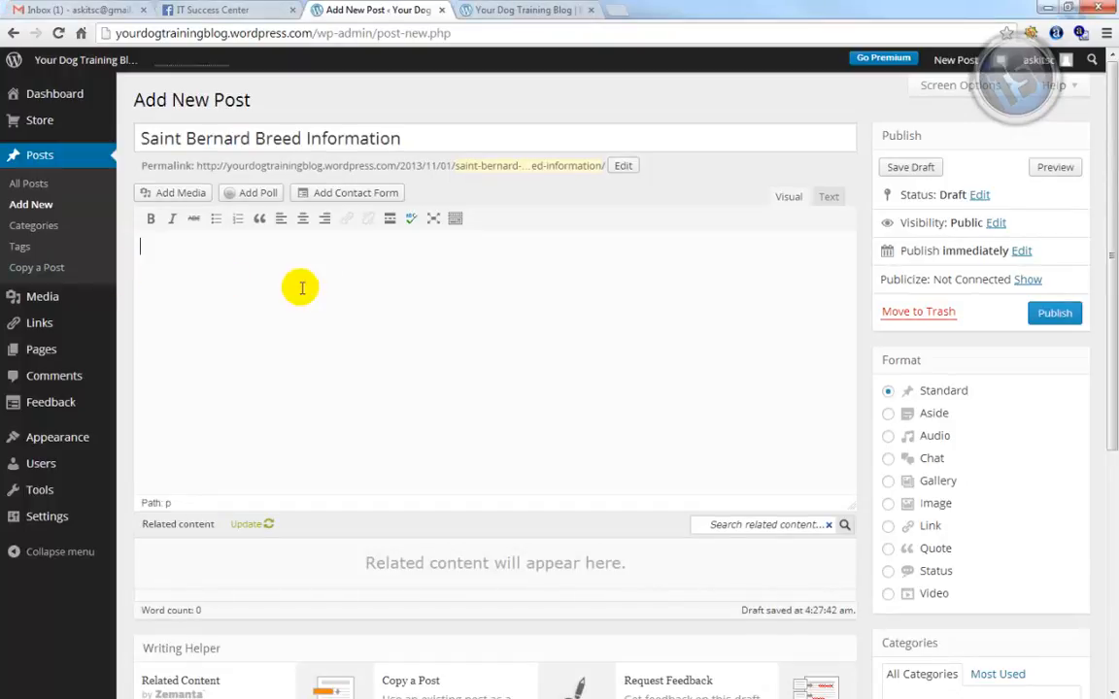
key("ctrl+v")
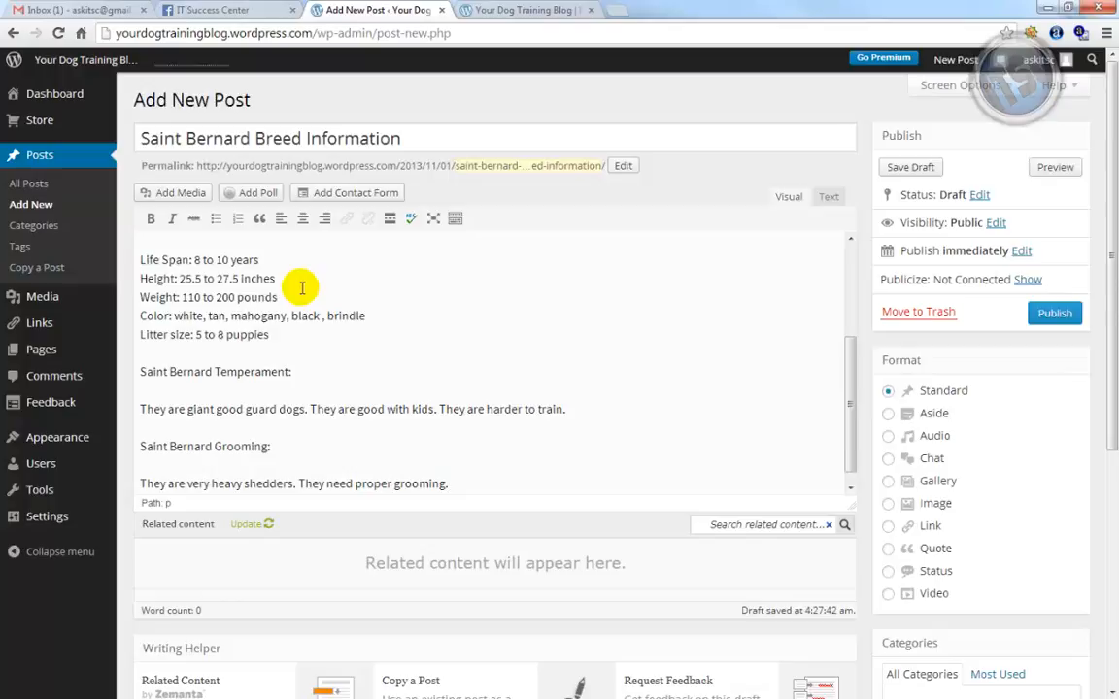
key("ctrl+Home")
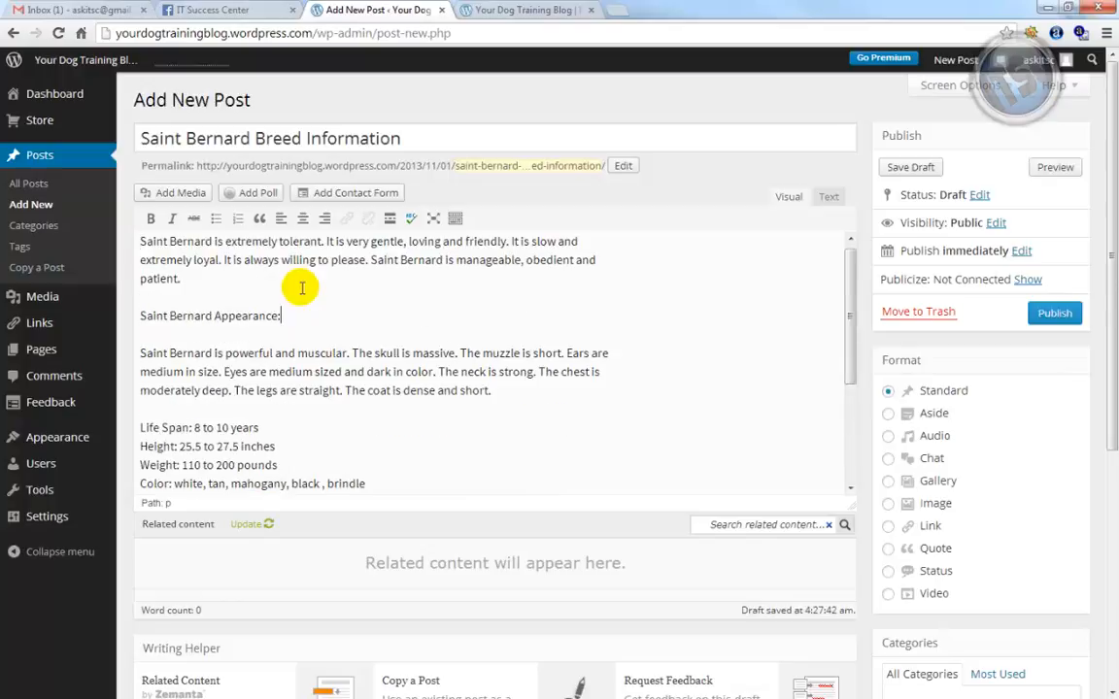
key("shift+Home")
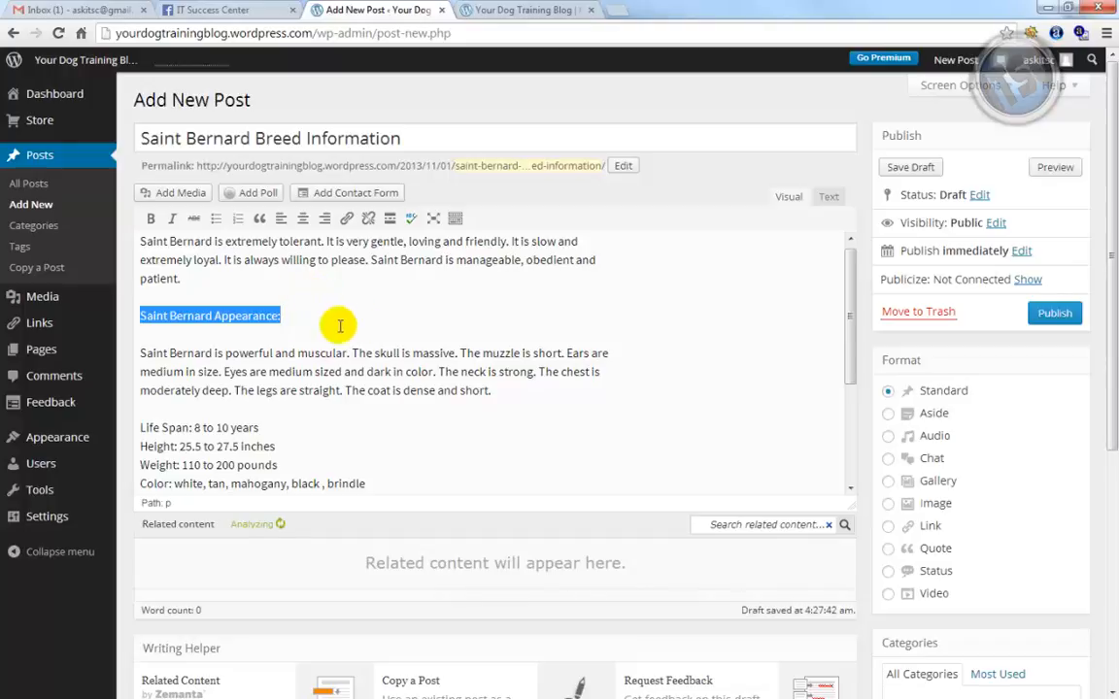
Make the Saint Bernard Appearance, Temperament and Grooming lines Heading 2
left_click(454, 219)
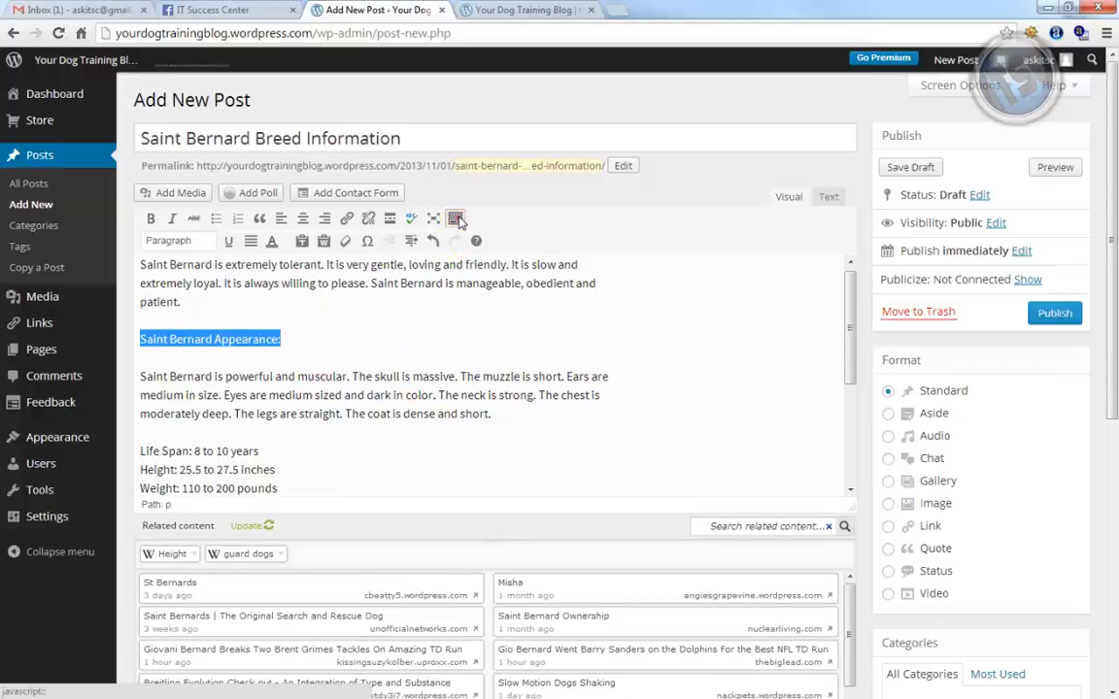
left_click(209, 243)
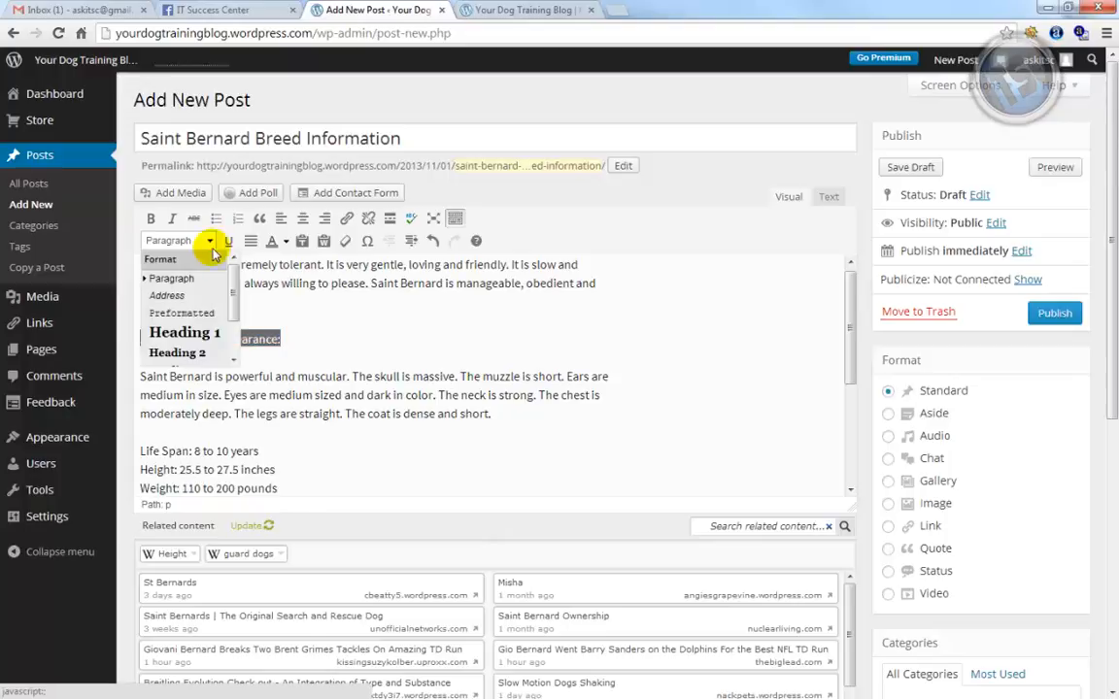
left_click(204, 354)
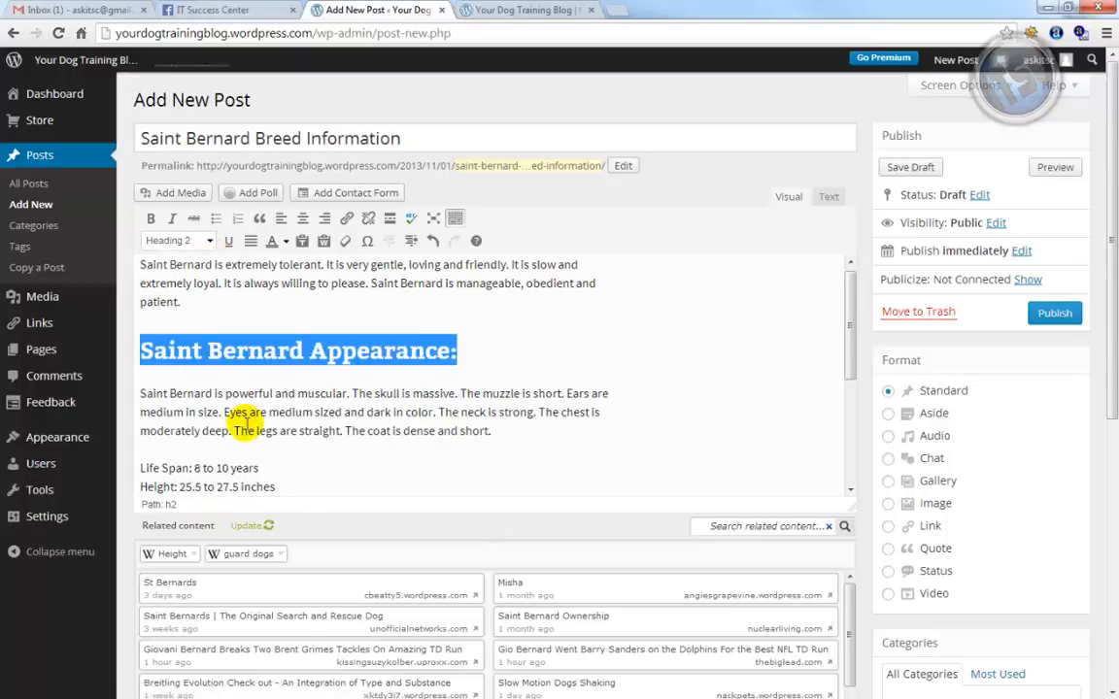
scroll(242, 430, "down", 3)
left_click_drag(324, 430, 129, 424)
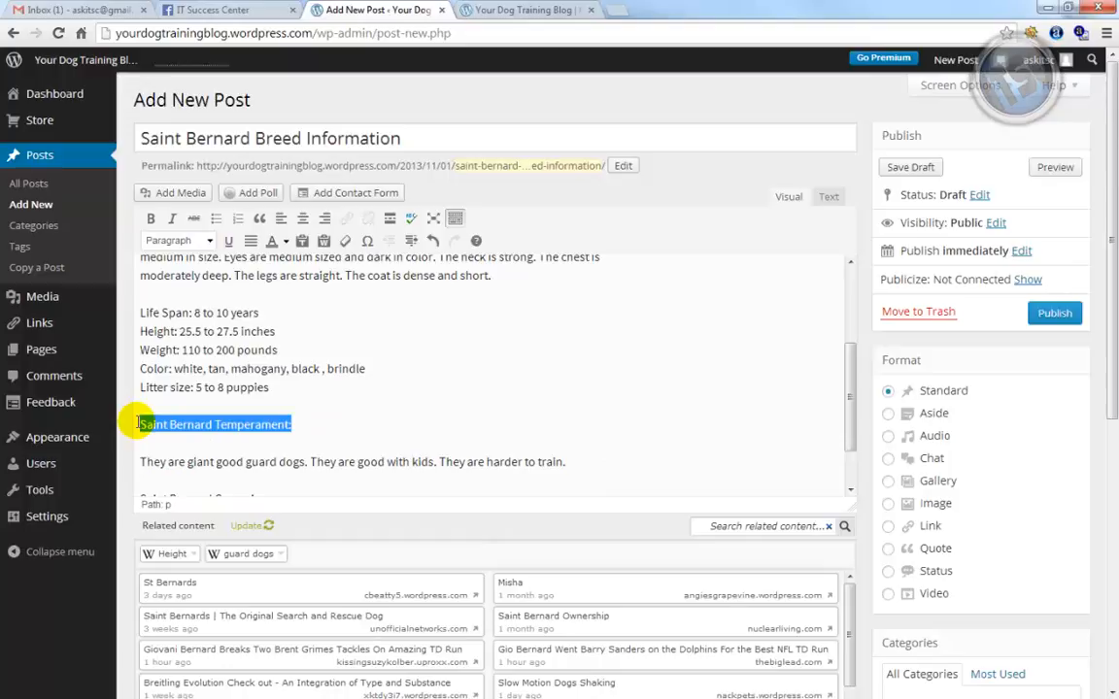
left_click(206, 243)
left_click(195, 354)
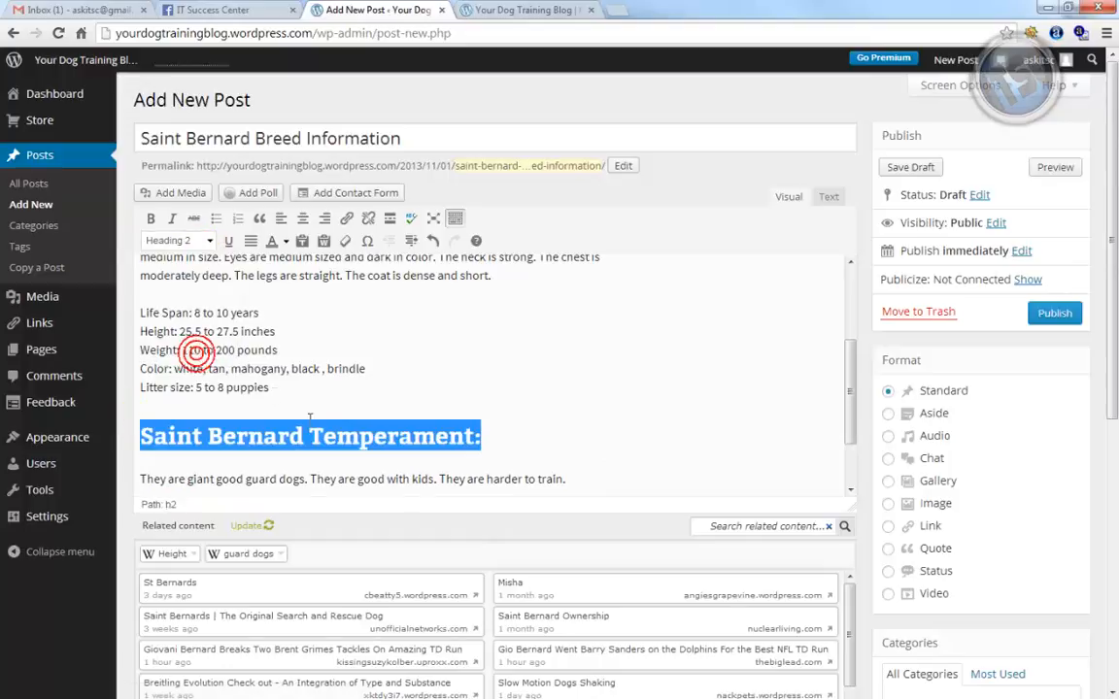
scroll(354, 434, "down", 1)
left_click_drag(301, 432, 142, 432)
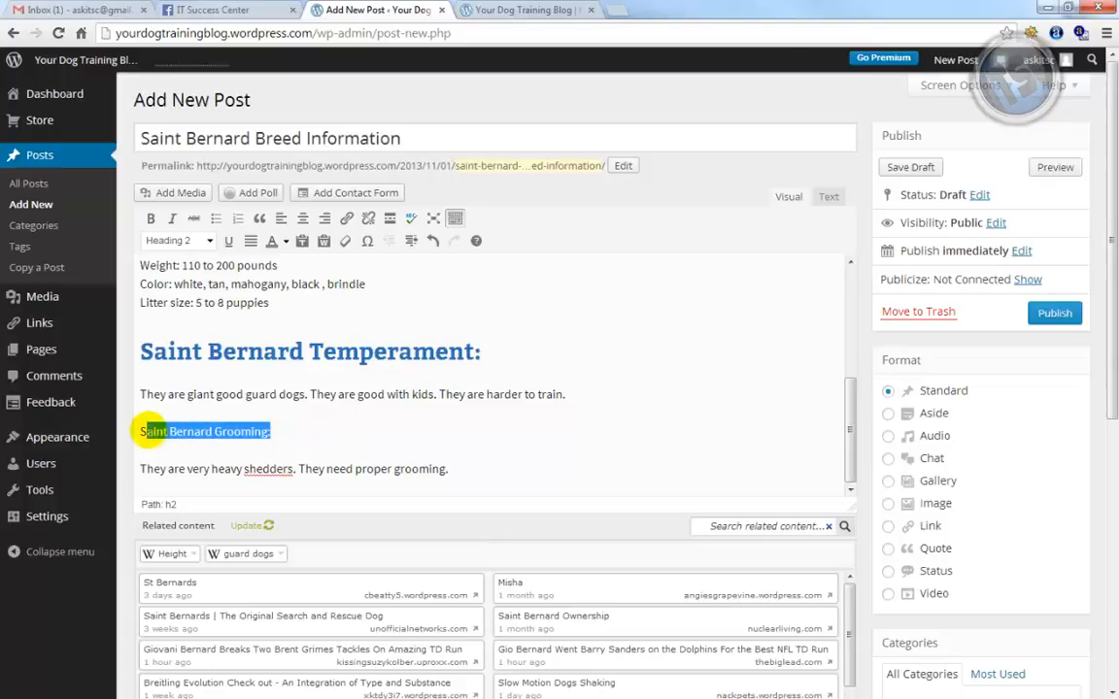
left_click(202, 243)
left_click(192, 353)
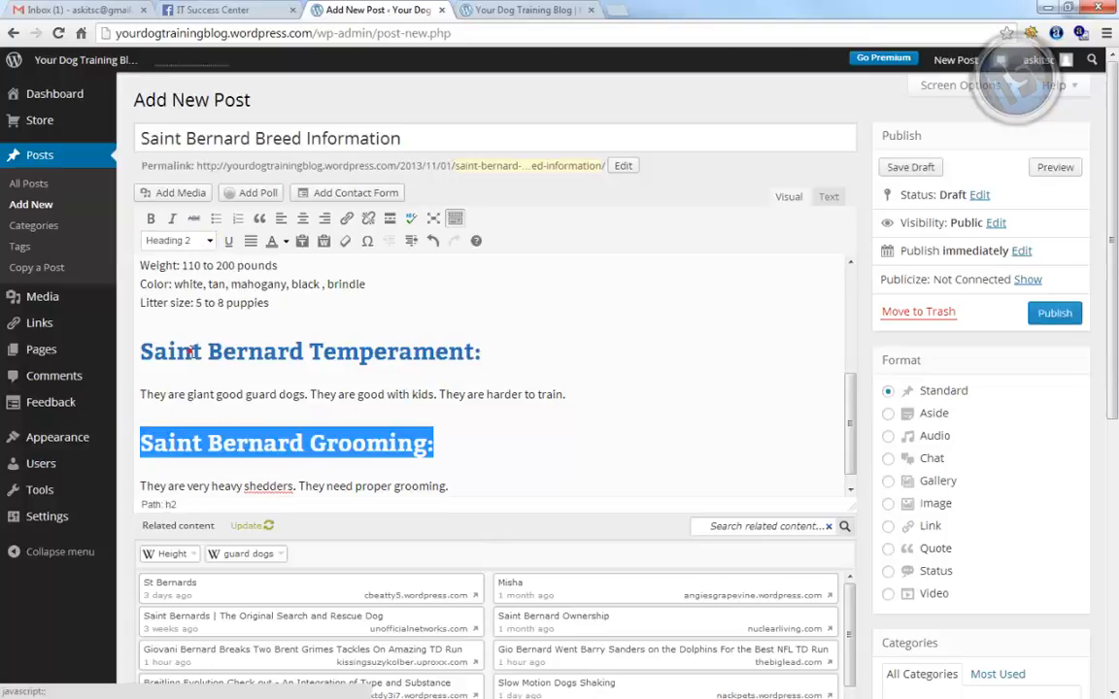
Turn the Life Span through Litter size lines into a bulleted list
left_click(198, 302)
scroll(198, 311, "up", 2)
scroll(197, 325, "down", 1)
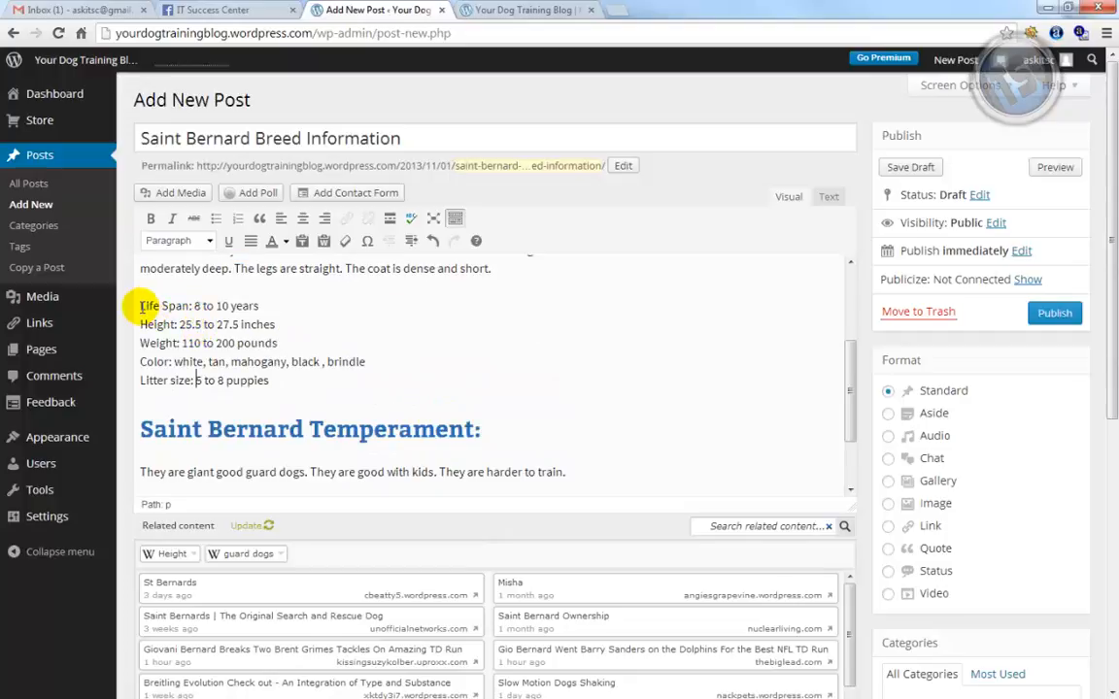
left_click_drag(142, 307, 270, 381)
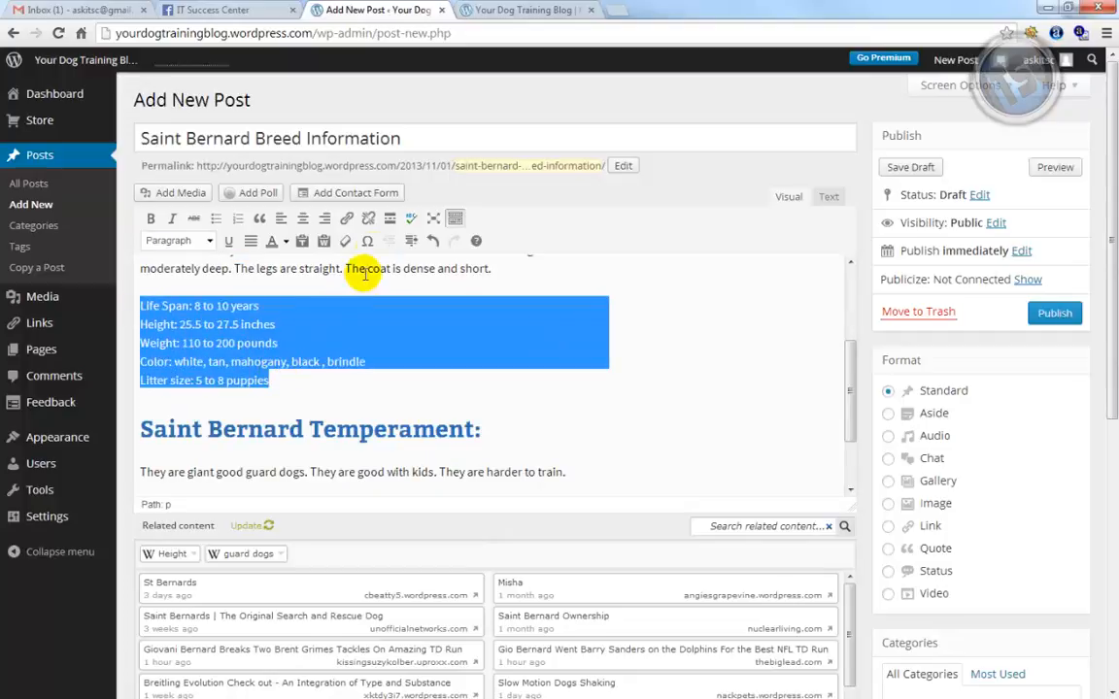
left_click(214, 222)
left_click(224, 270)
scroll(226, 331, "up", 2)
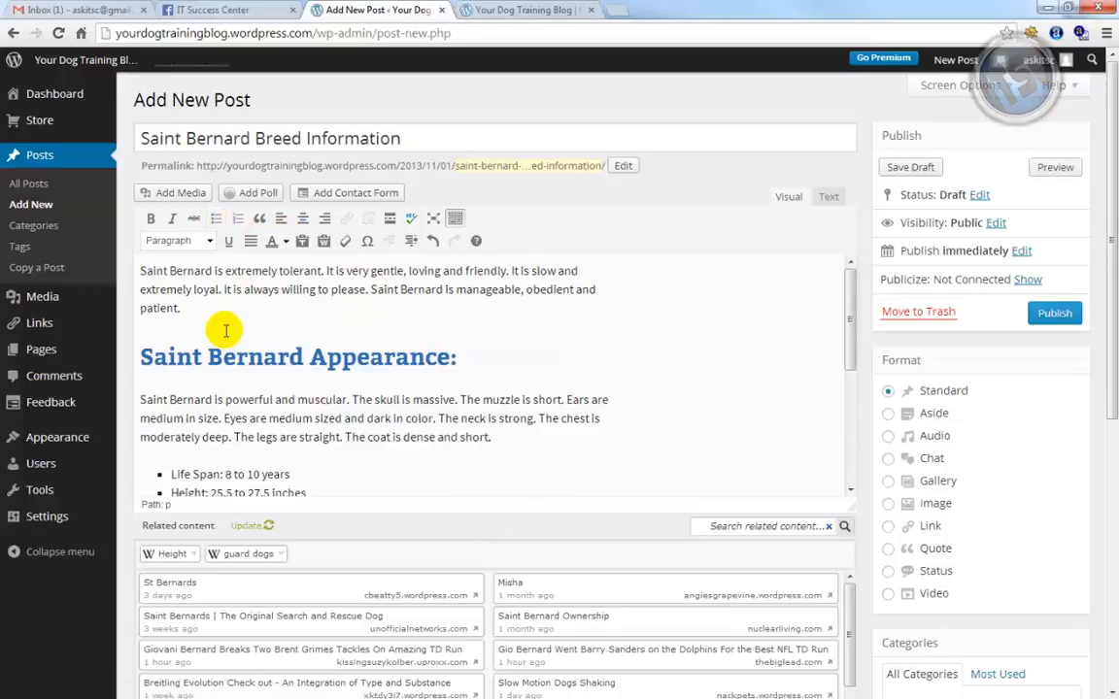
scroll(457, 367, "down", 4)
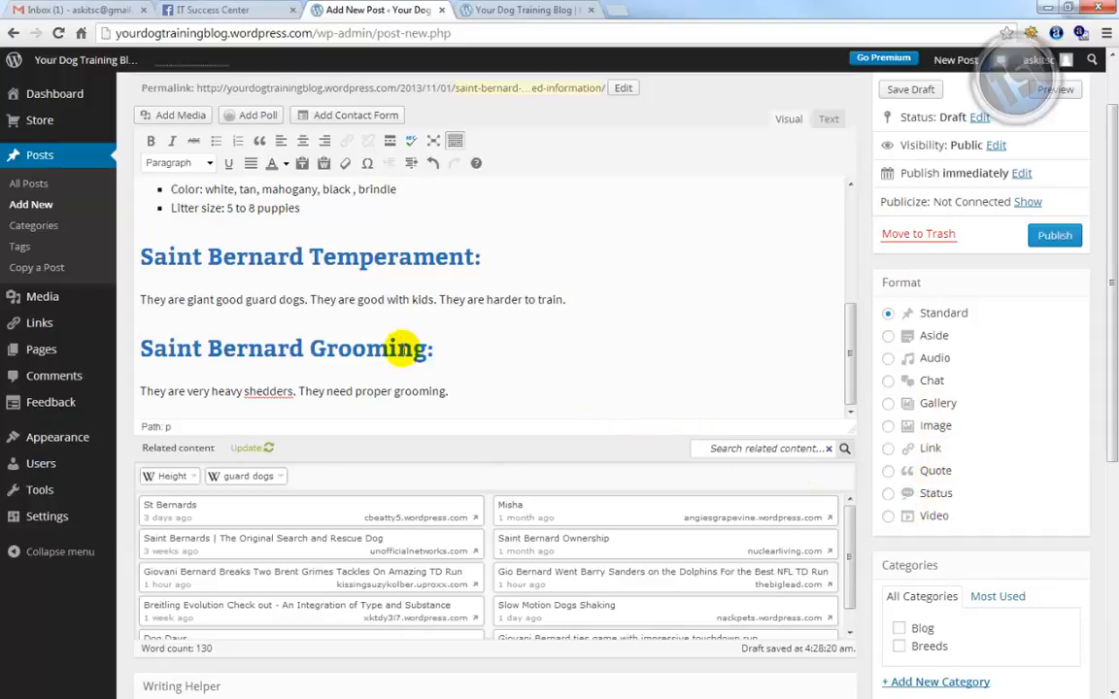
Check the Grooming heading format and place the caret at the first paragraph's start
left_click(380, 342)
scroll(387, 350, "up", 3)
scroll(387, 349, "up", 2)
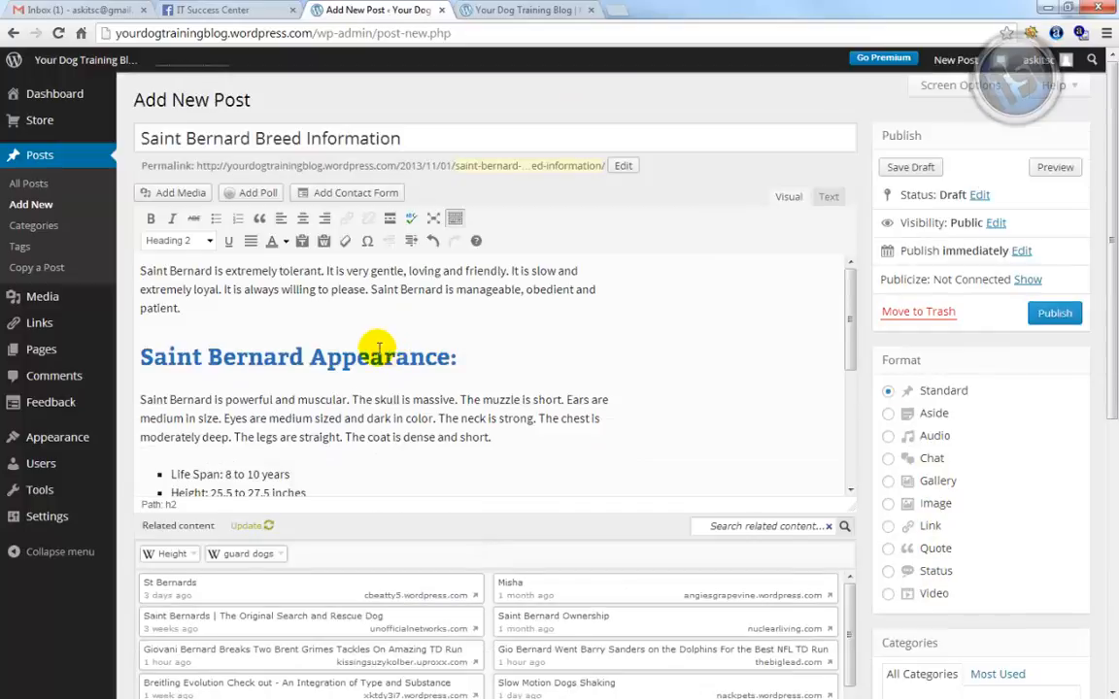
left_click(142, 273)
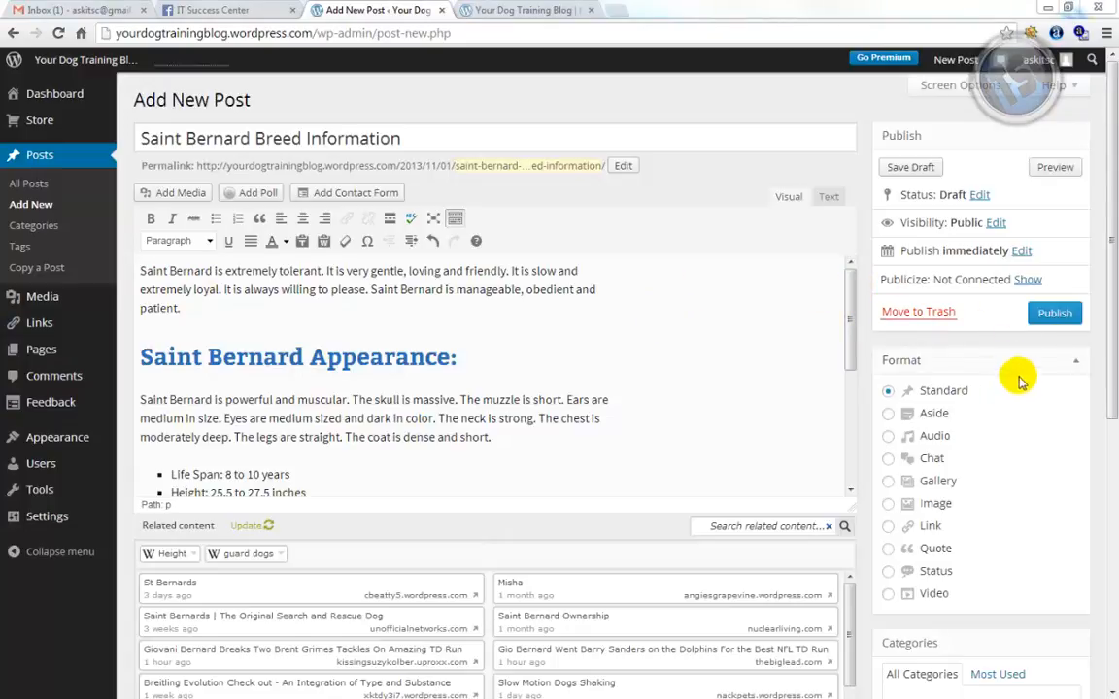
left_click_drag(1113, 277, 1109, 453)
Add the five Saint Bernard tags to the post and bring the Notepad notes over the browser
left_click(954, 536)
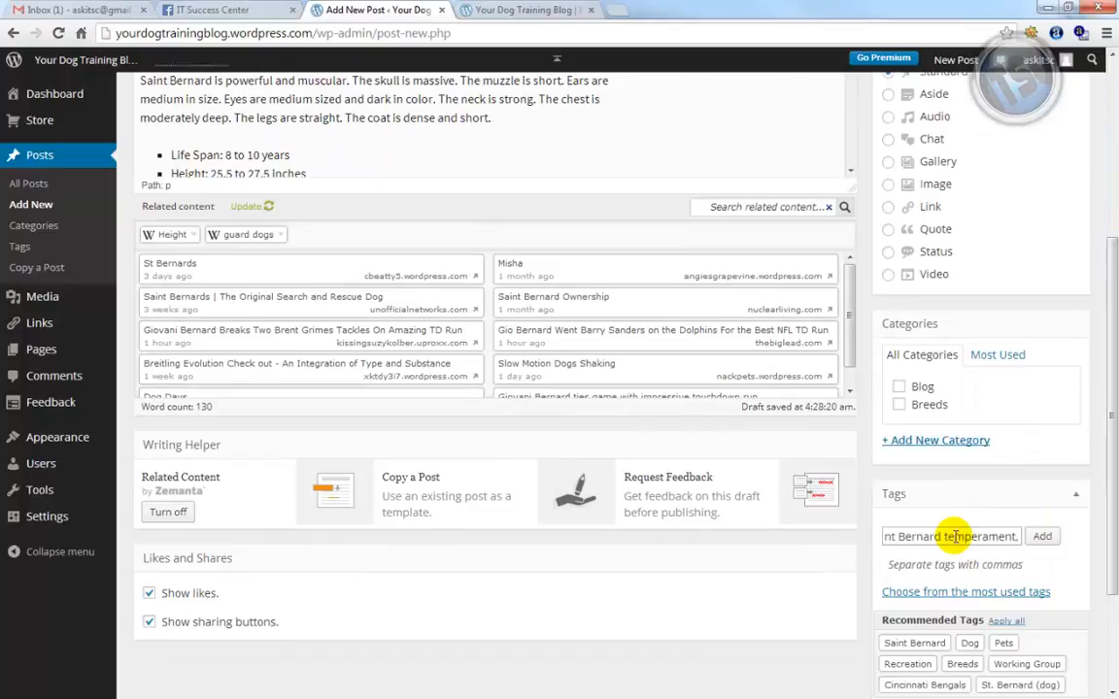
left_click(1045, 538)
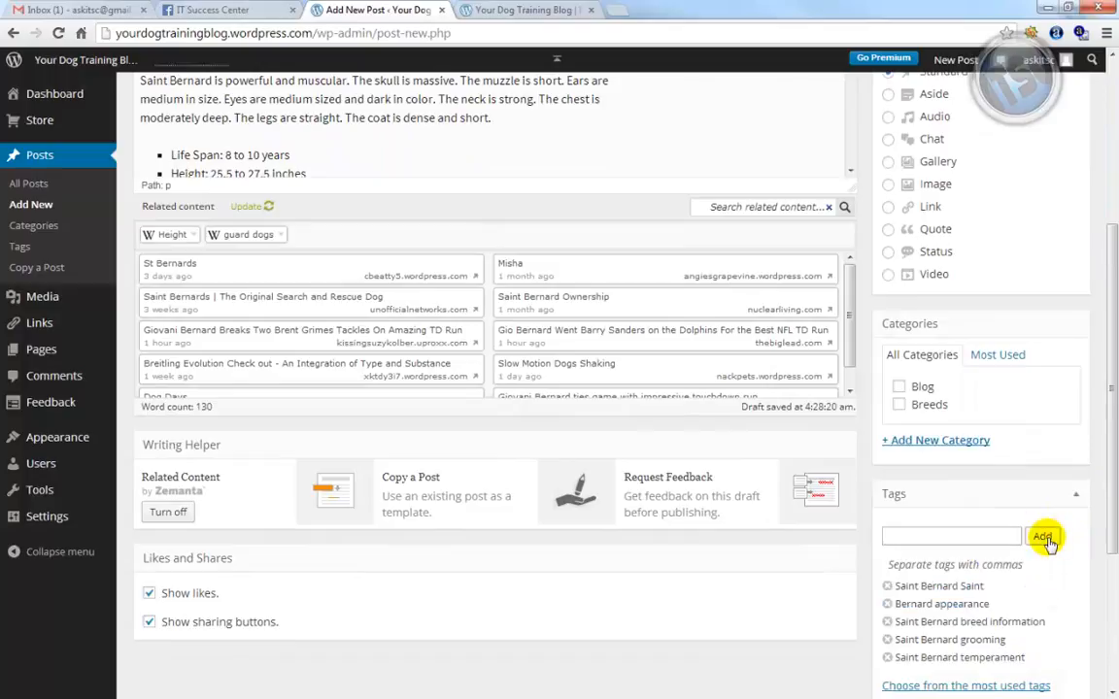
scroll(1034, 575, "down", 2)
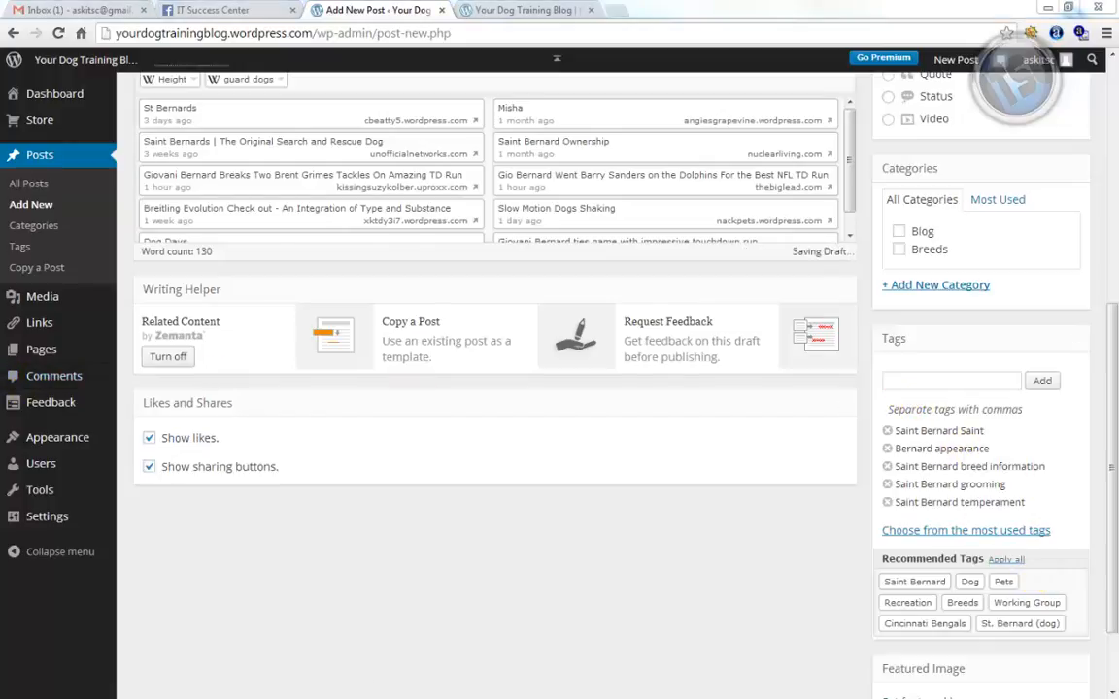
left_click_drag(2, 173, 450, 95)
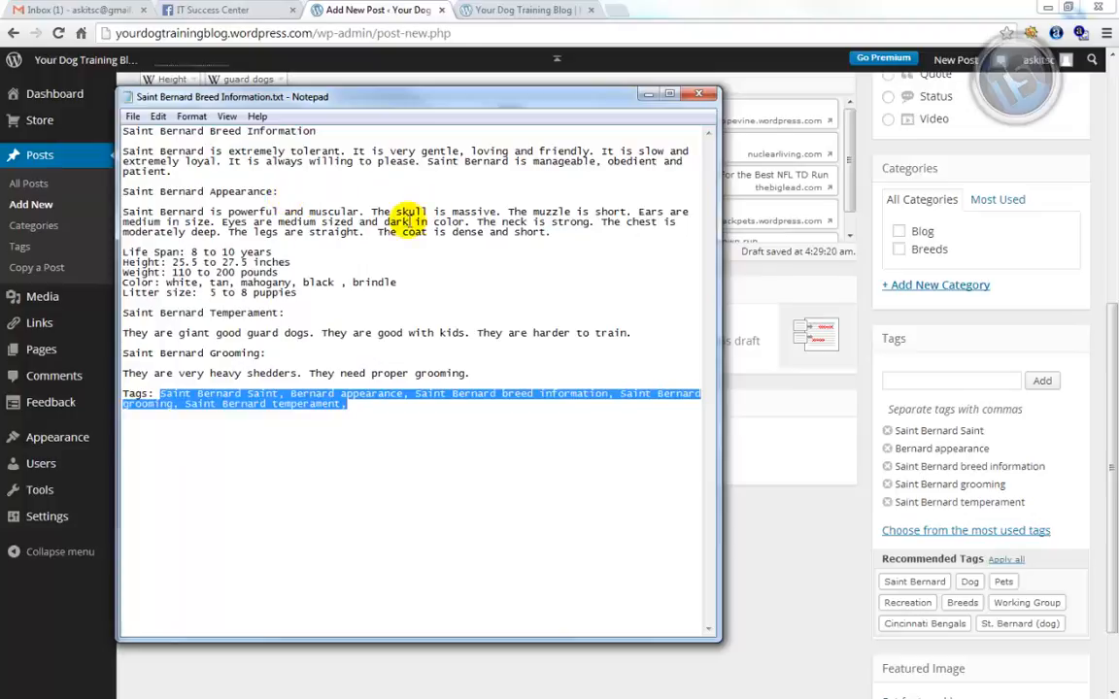
Select and clear text in the Notepad notes, then drag Notepad off the left screen edge
left_click(126, 131)
left_click_drag(126, 132, 283, 132)
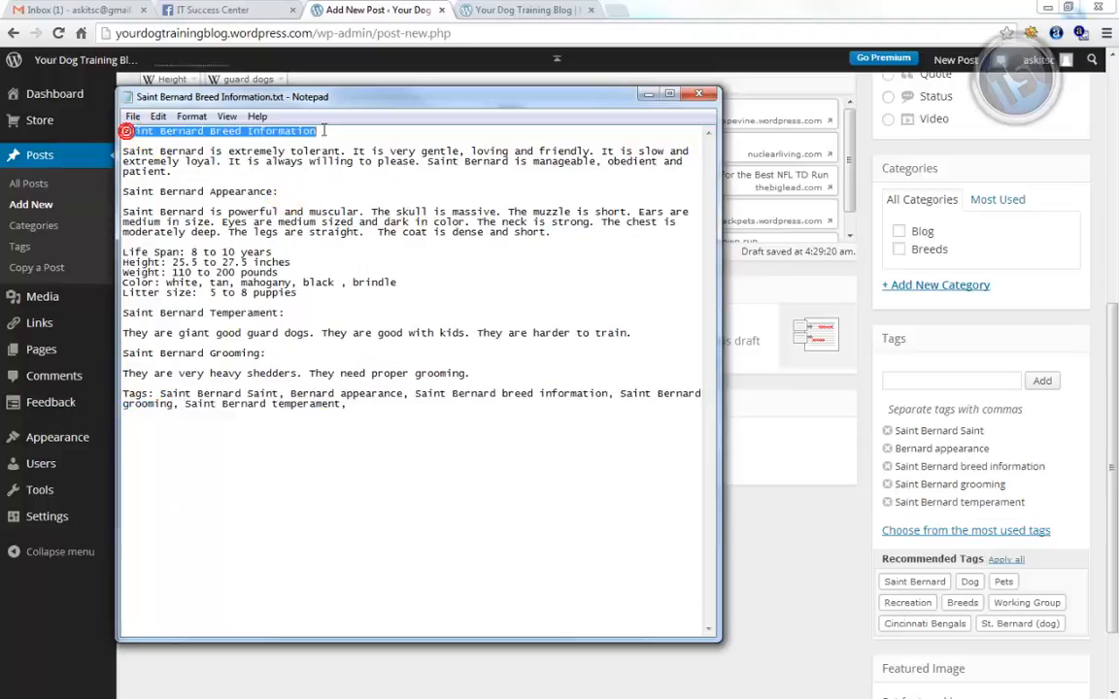
left_click_drag(135, 153, 225, 395)
left_click(241, 394)
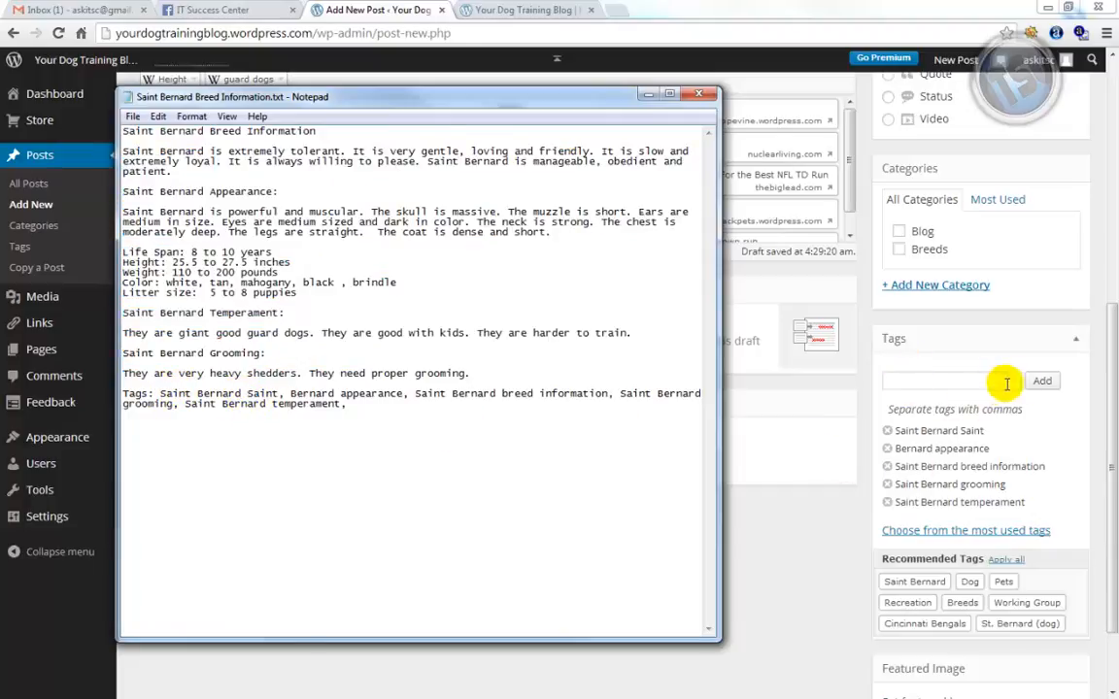
left_click_drag(569, 98, 0, 145)
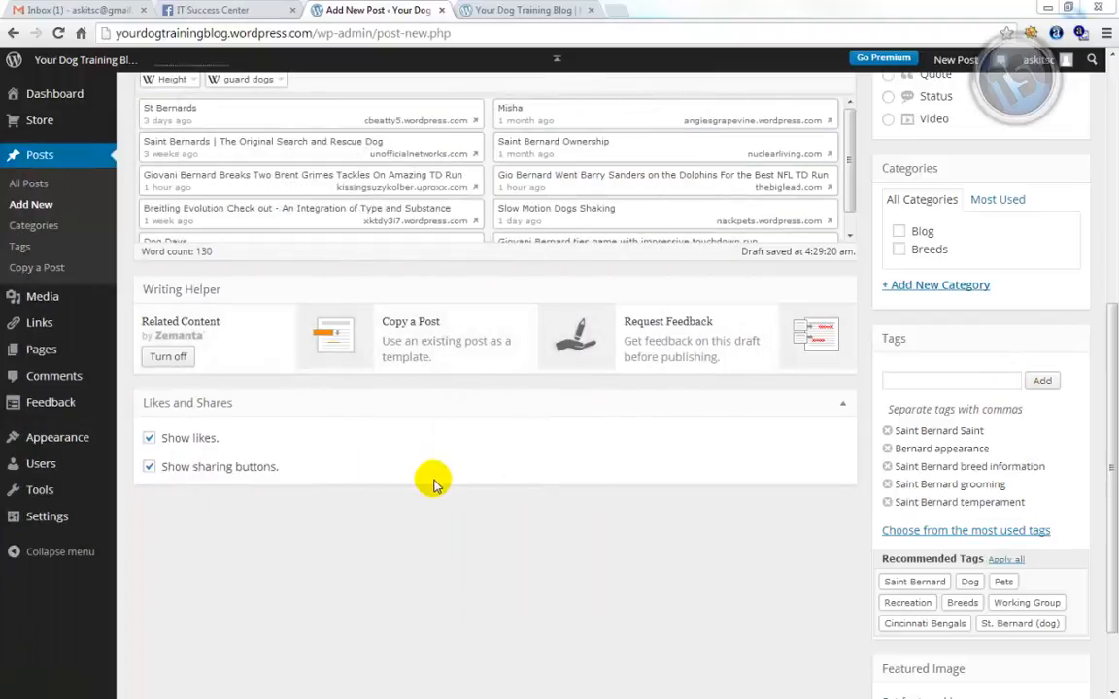
Tick the Breeds category for the post and open the Insert Media dialog
scroll(450, 492, "up", 5)
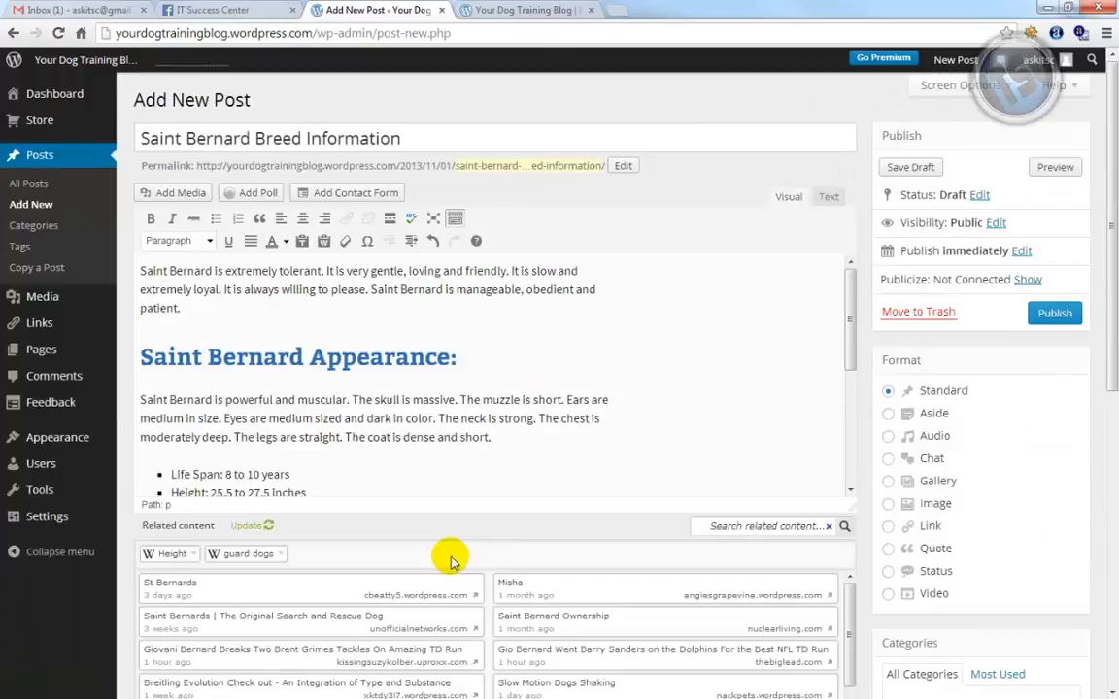
scroll(829, 492, "down", 1)
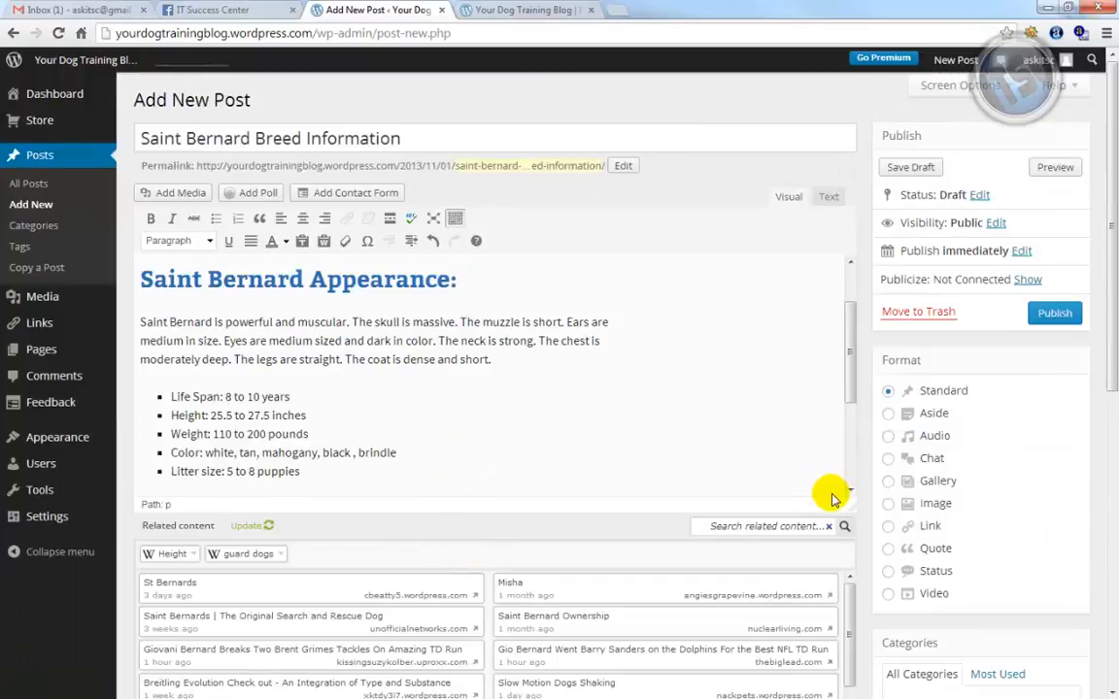
scroll(989, 562, "down", 2)
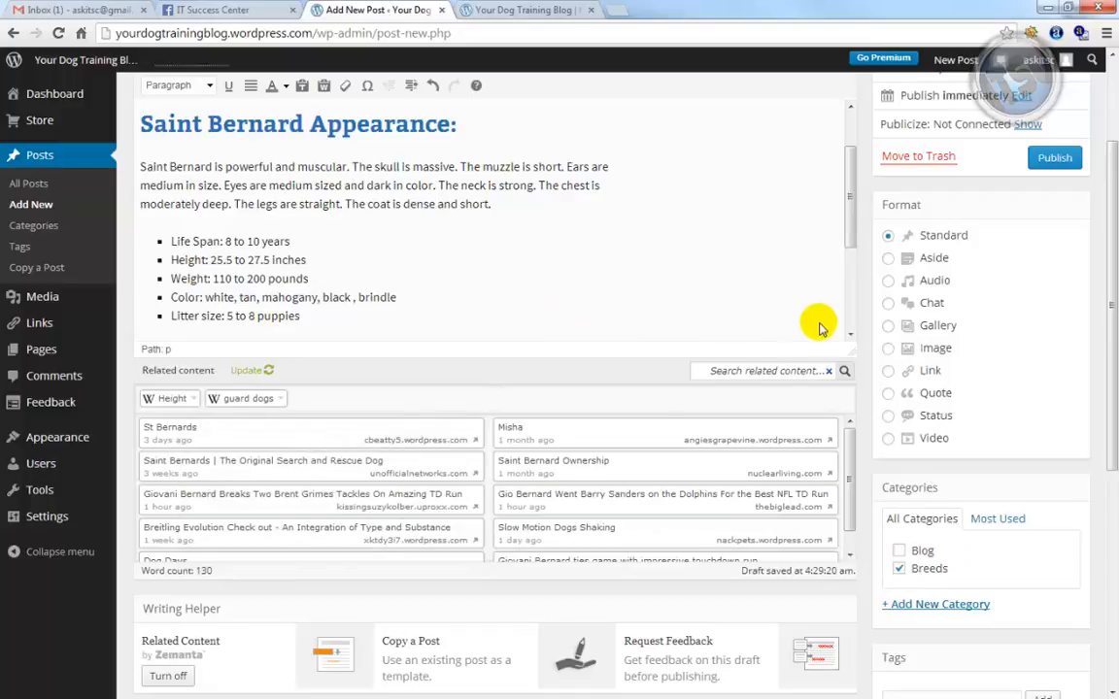
scroll(919, 332, "up", 2)
scroll(294, 303, "up", 1)
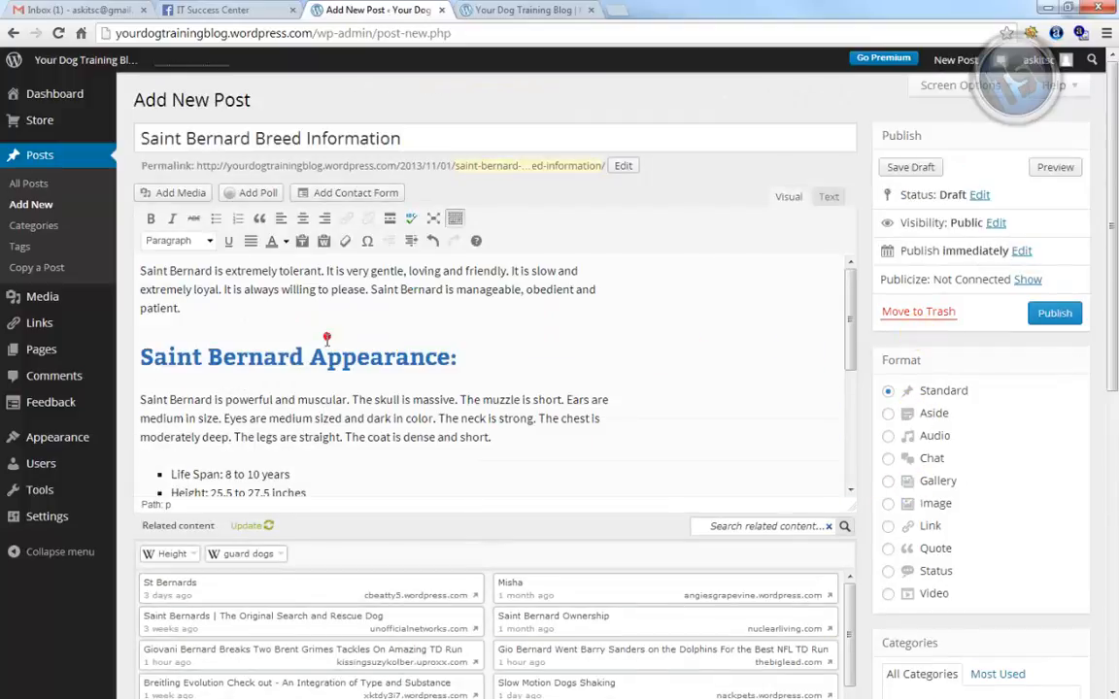
left_click(177, 192)
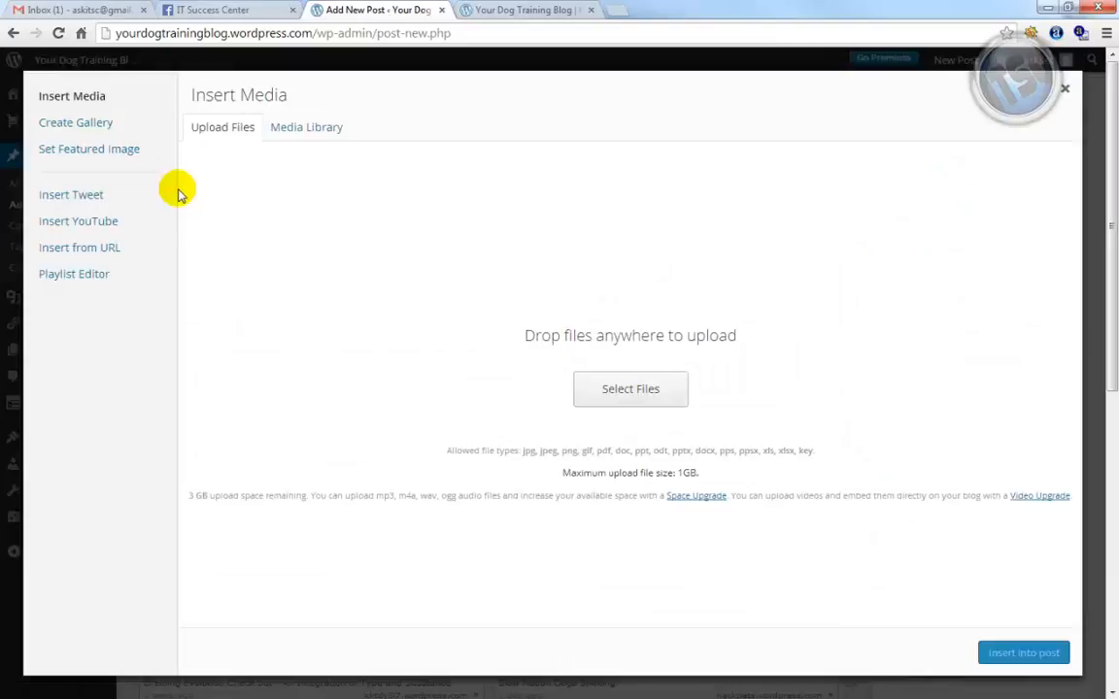
Upload Saint-Bernard.jpg from the Dog Training Content folder
left_click(657, 393)
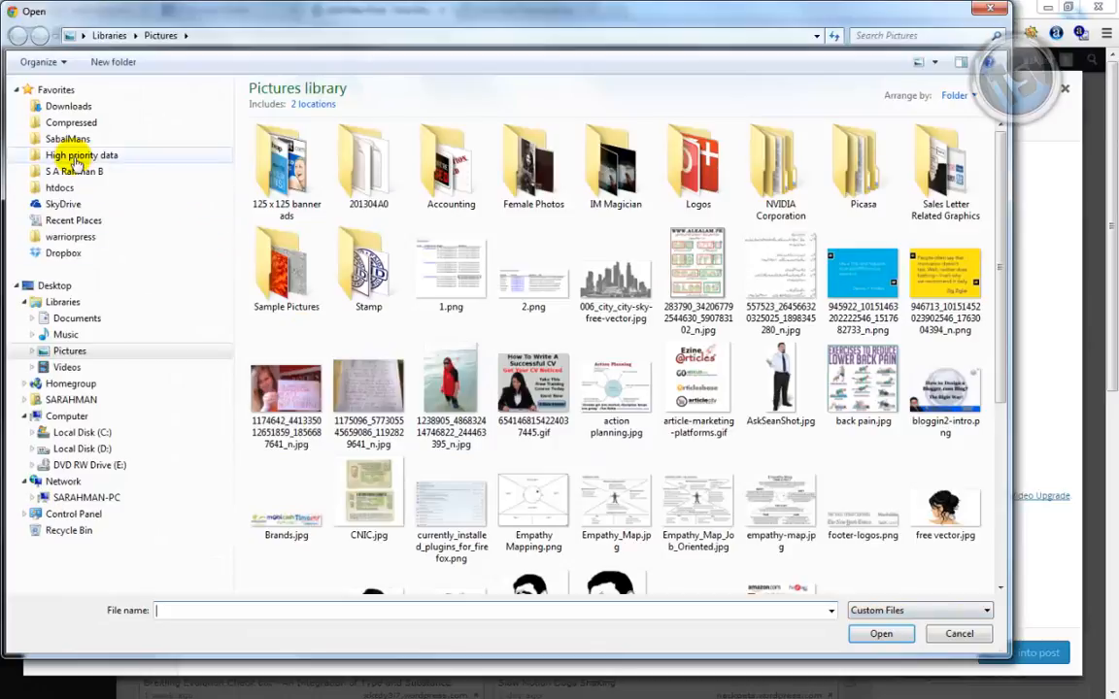
left_click(74, 156)
left_click(318, 155)
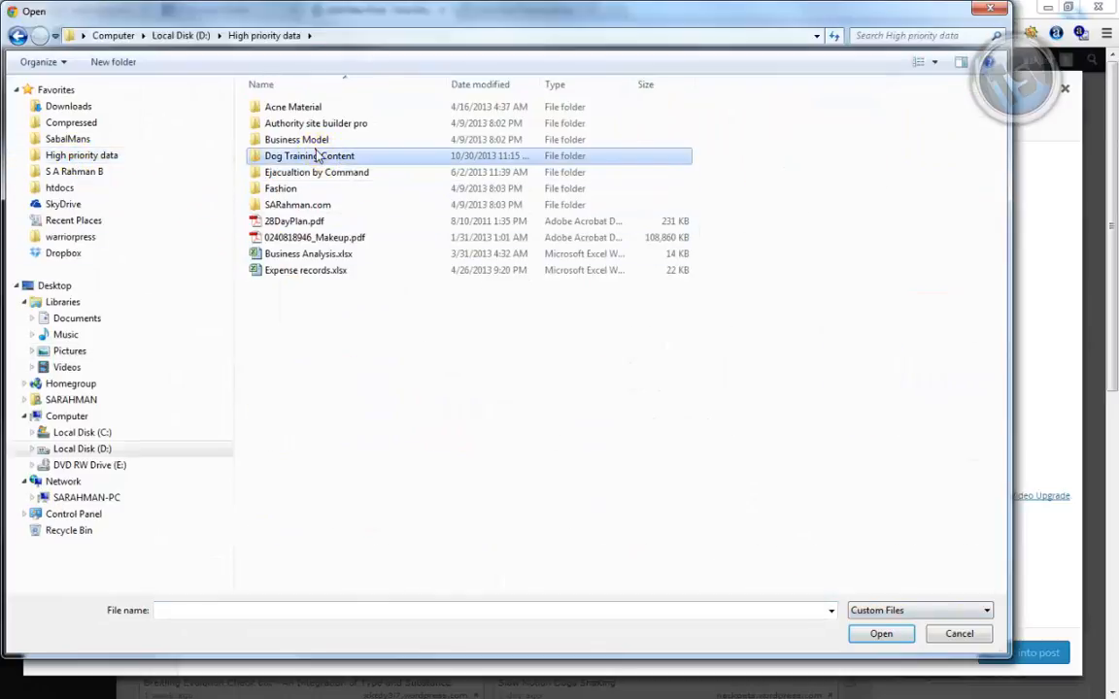
double_click(318, 155)
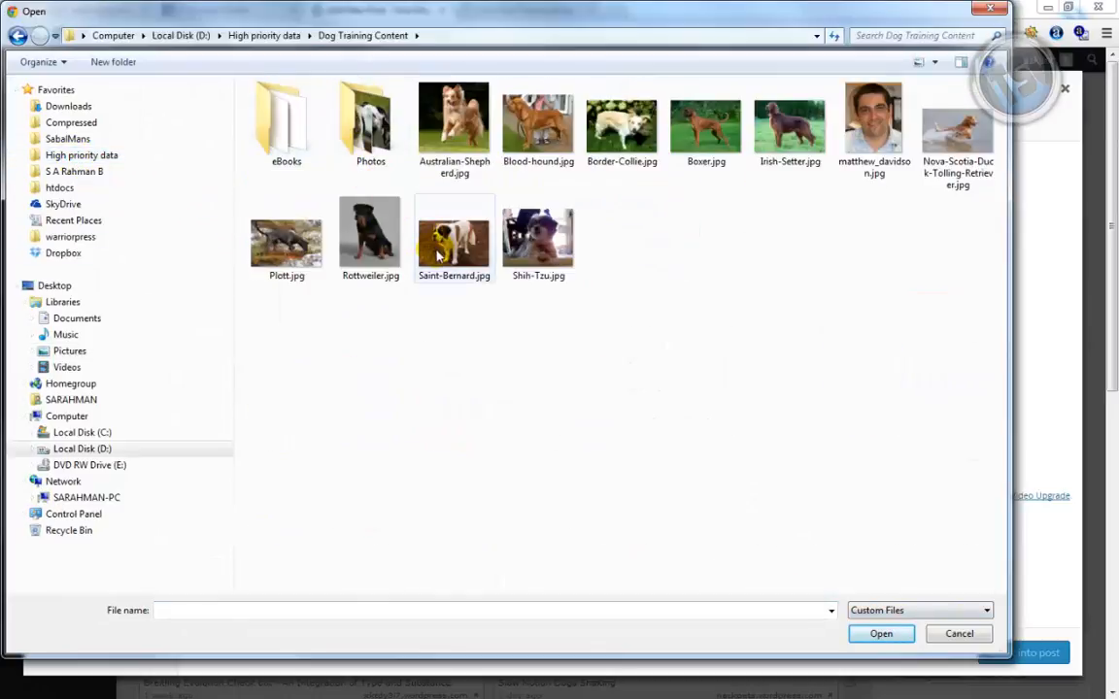
left_click(437, 255)
left_click(880, 633)
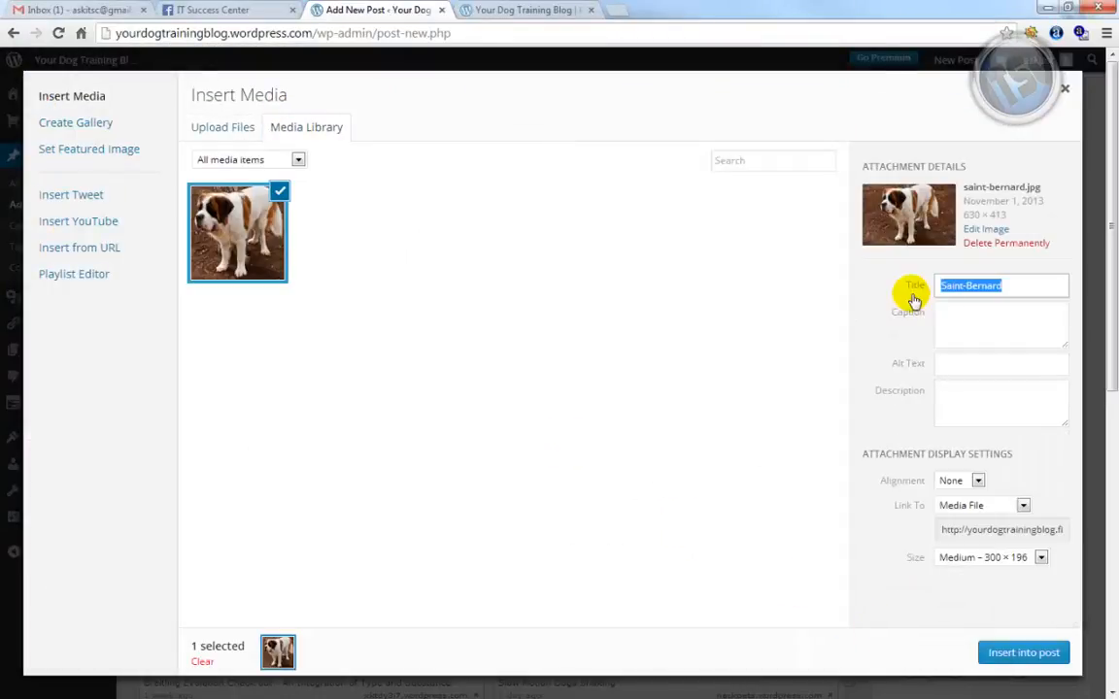
Insert the photo with alt text 'Saint-Bernard', right alignment and Medium 300 × 196 size
left_click(999, 362)
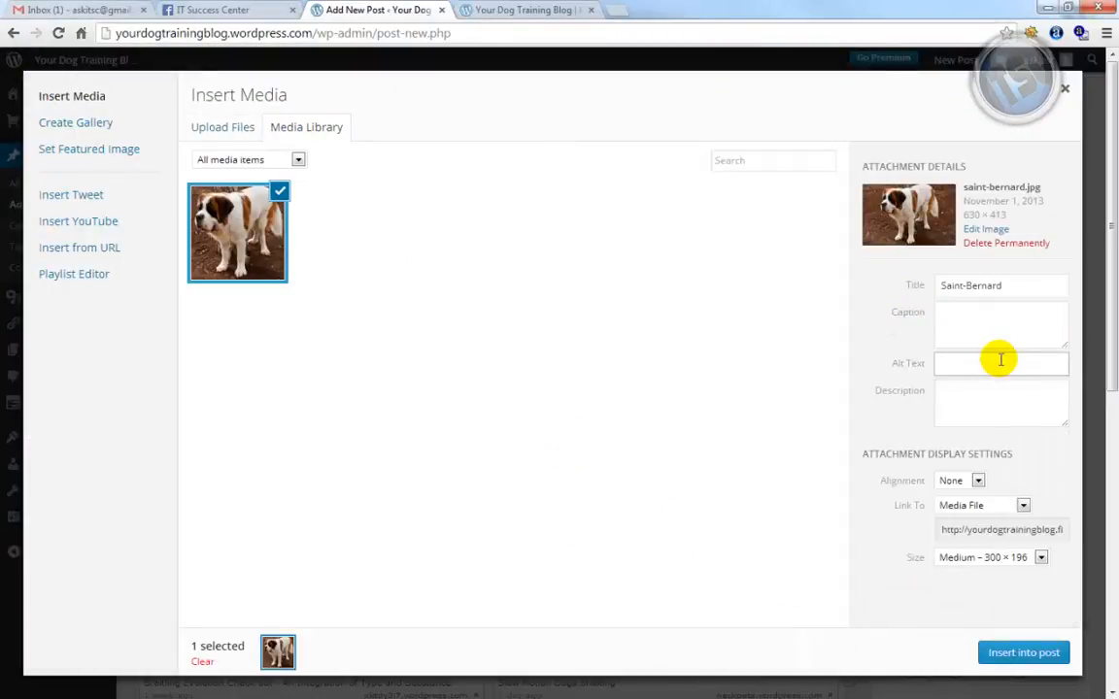
left_click(981, 486)
left_click(979, 482)
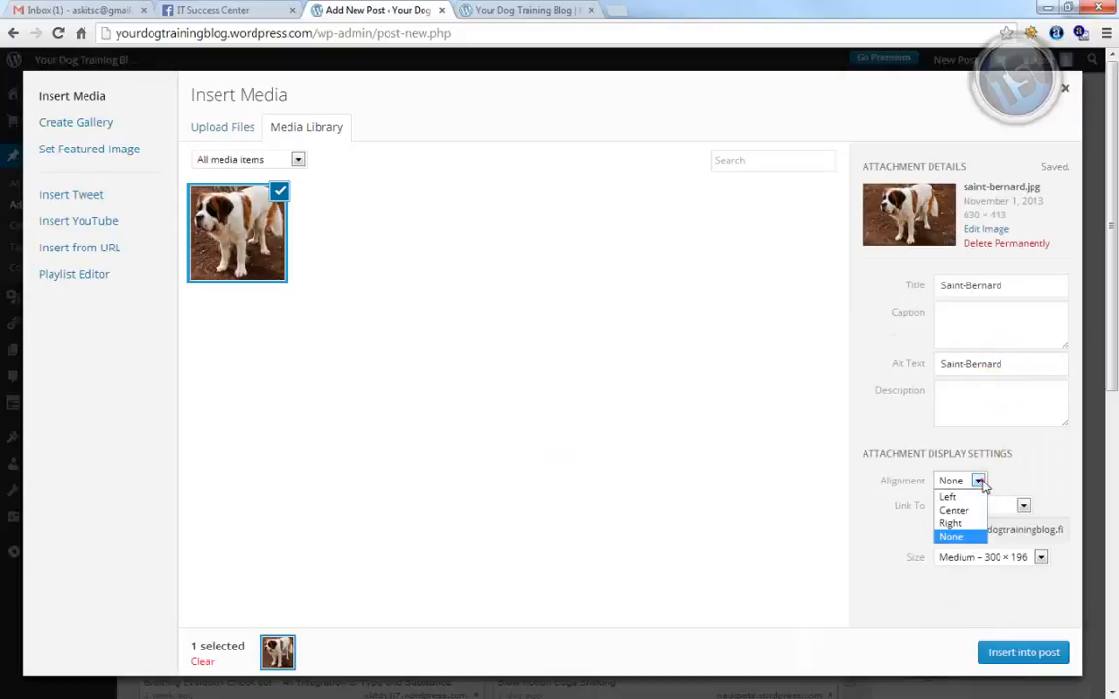
left_click(956, 520)
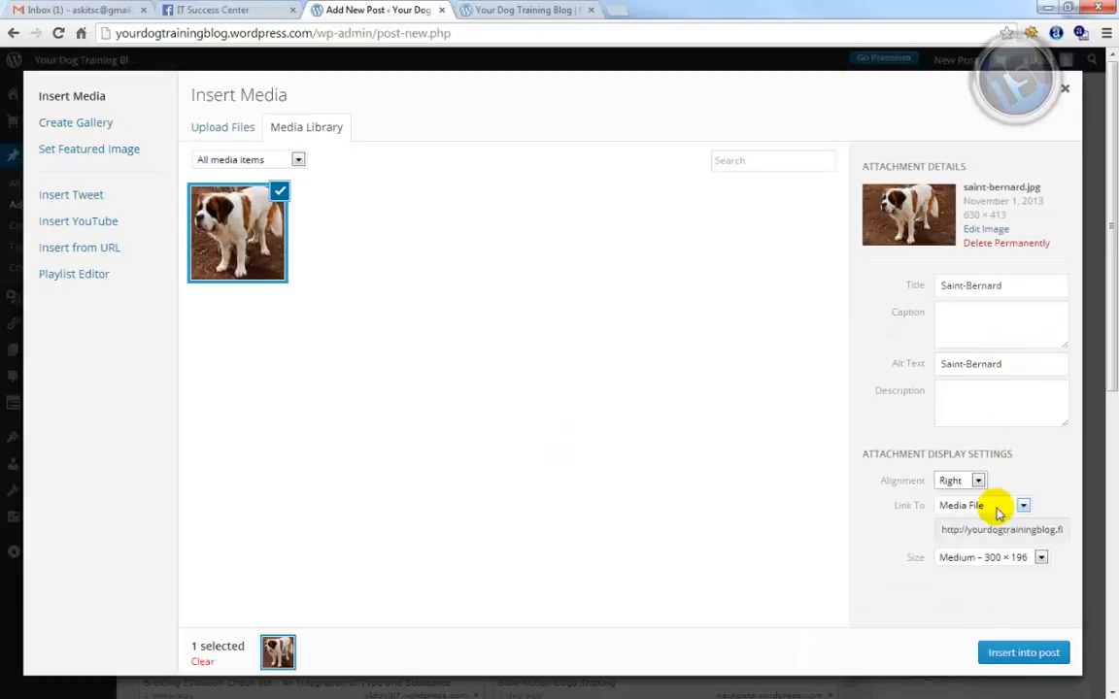
left_click(976, 558)
left_click(977, 558)
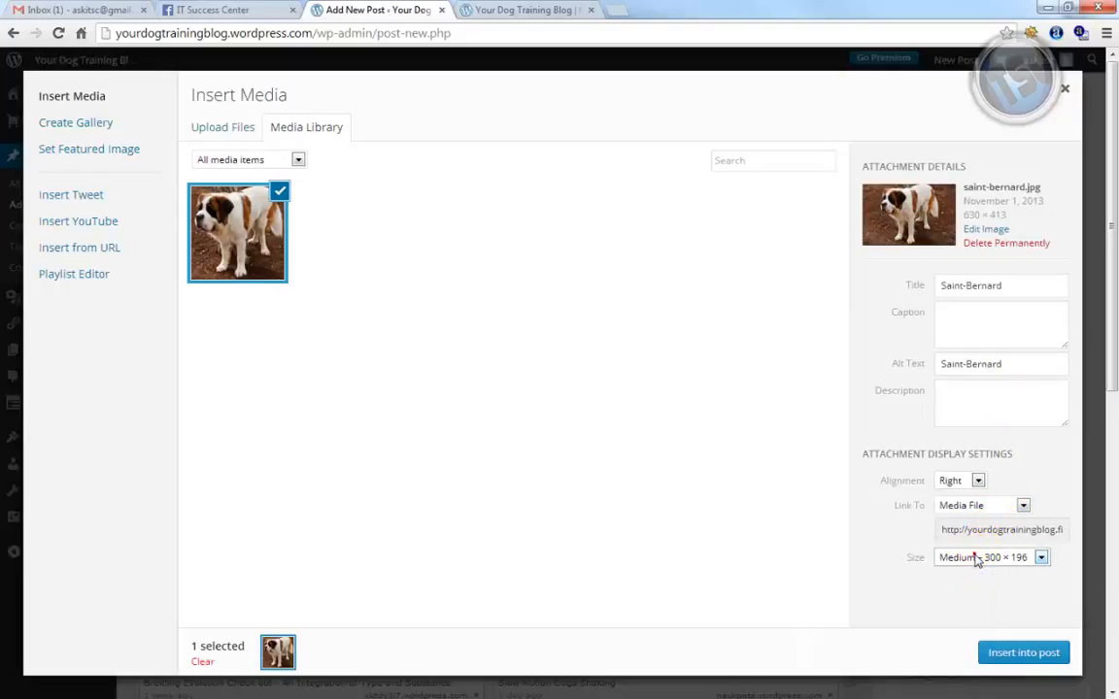
left_click(1024, 654)
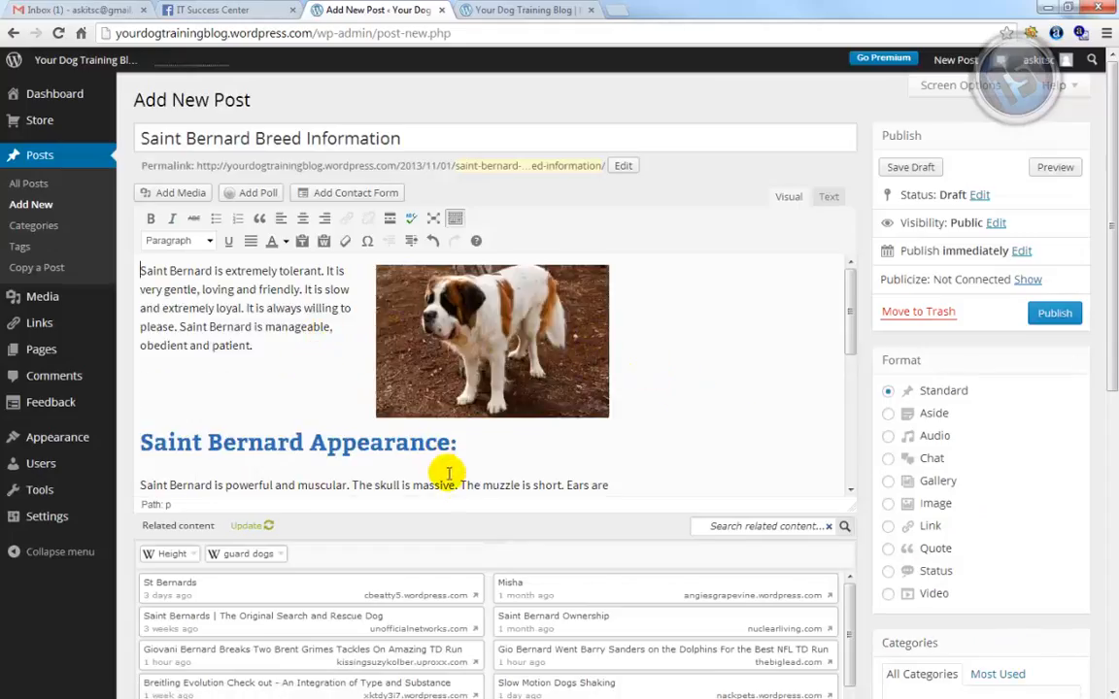
Insert a More tag right after the Saint Bernard Appearance paragraph
scroll(550, 484, "down", 2)
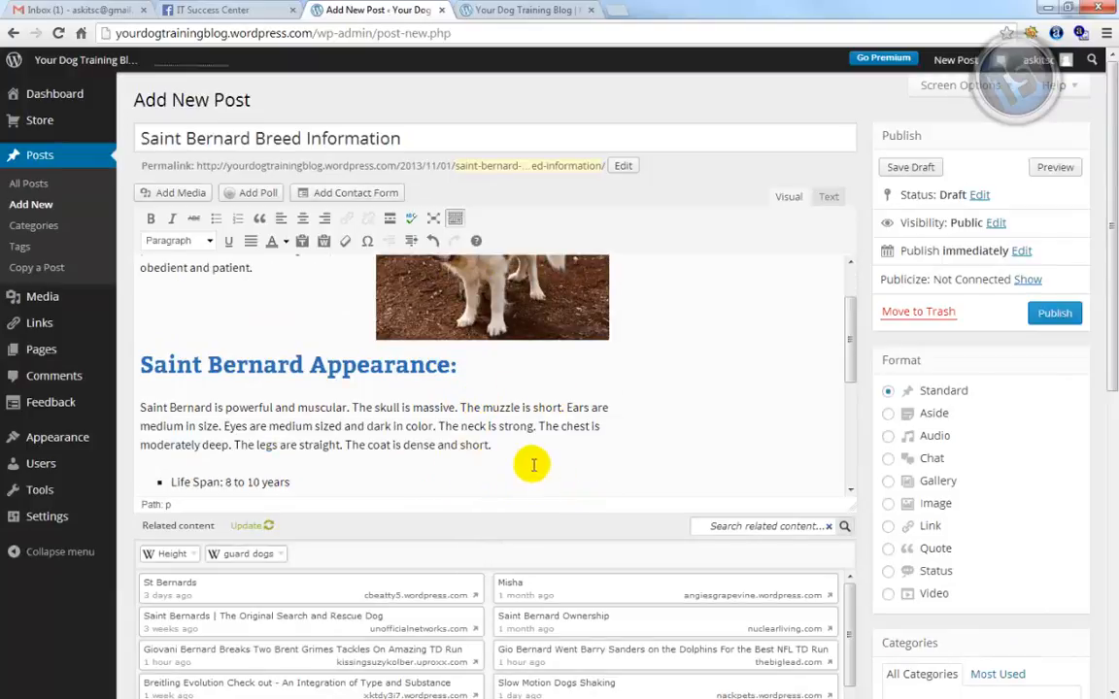
left_click(503, 445)
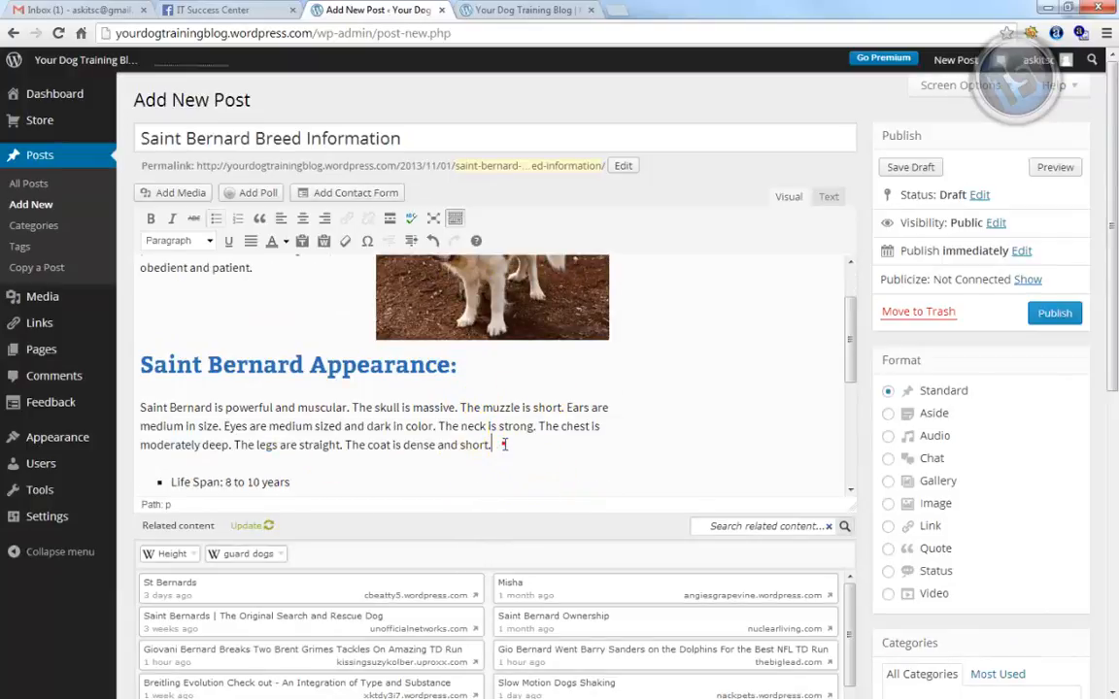
left_click(390, 219)
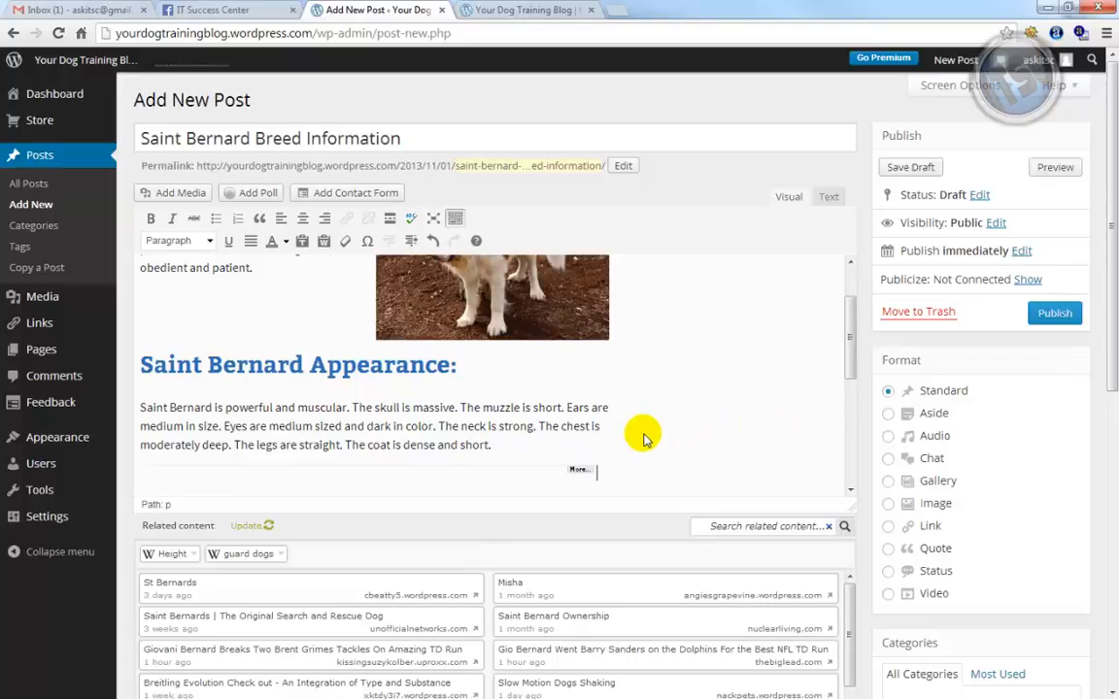
Publish the Saint Bernard Breed Information post
left_click(1053, 314)
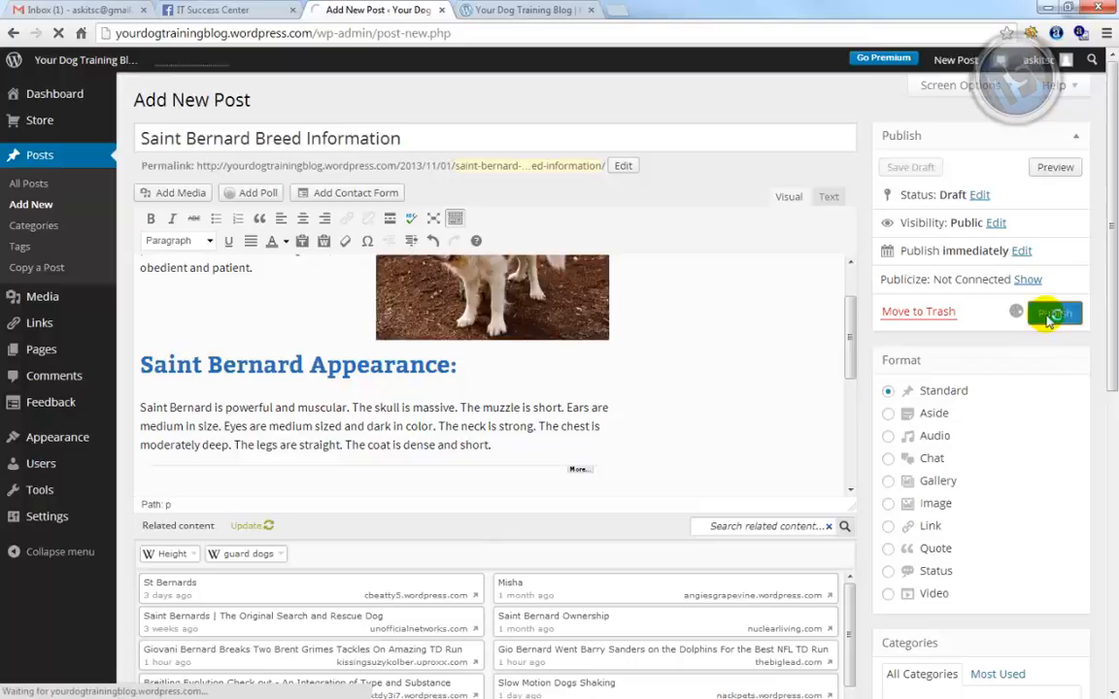
scroll(861, 354, "down", 3)
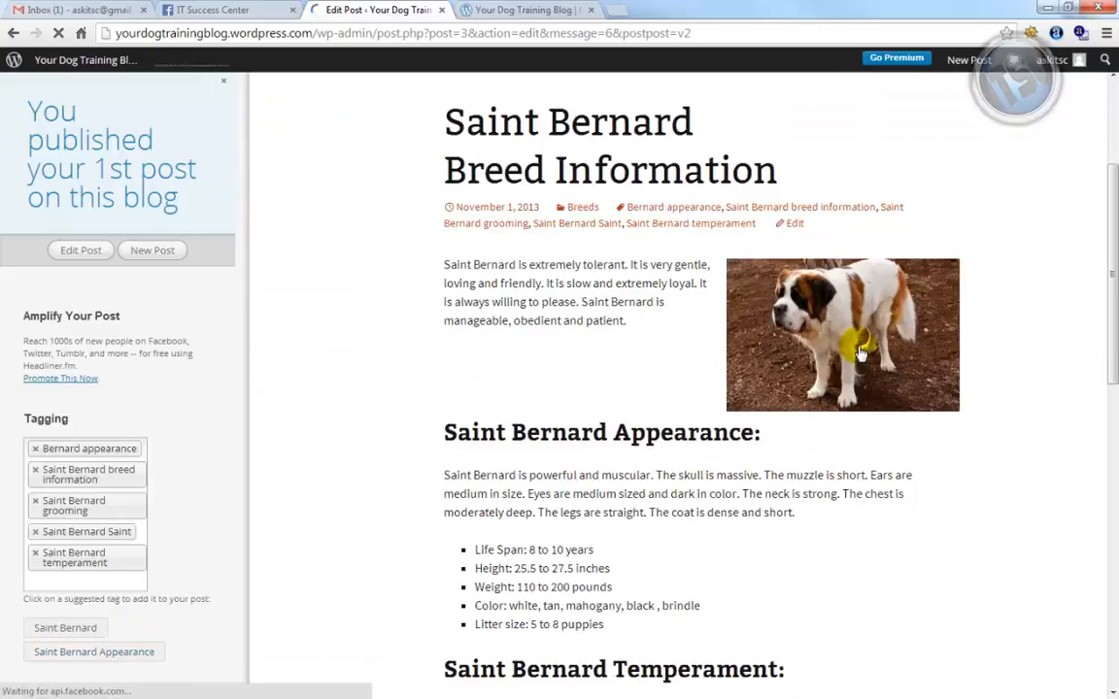
scroll(667, 423, "down", 1)
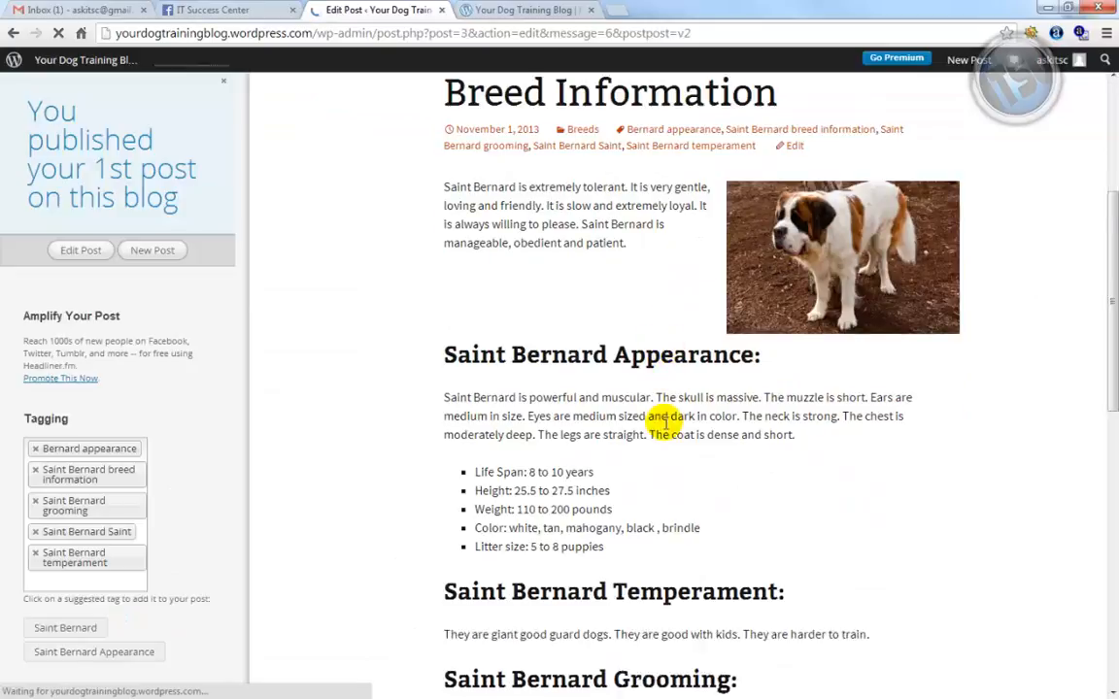
scroll(666, 424, "down", 8)
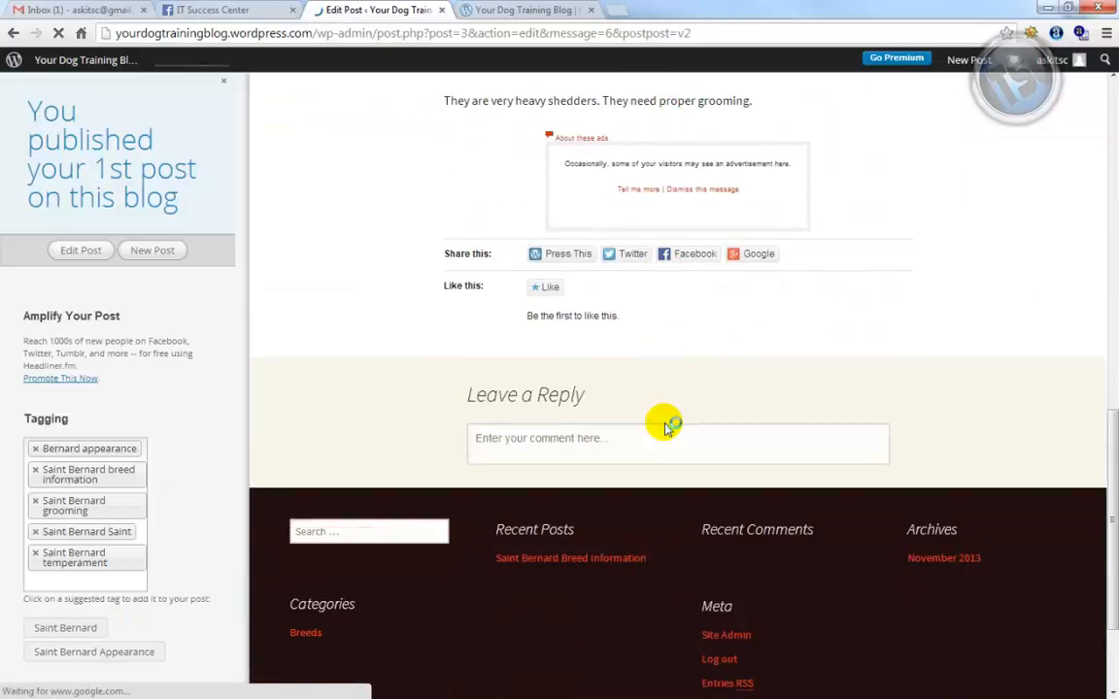
scroll(666, 424, "down", 2)
Look over the live post, then switch to the Your Dog Training Blog tab
scroll(666, 423, "up", 15)
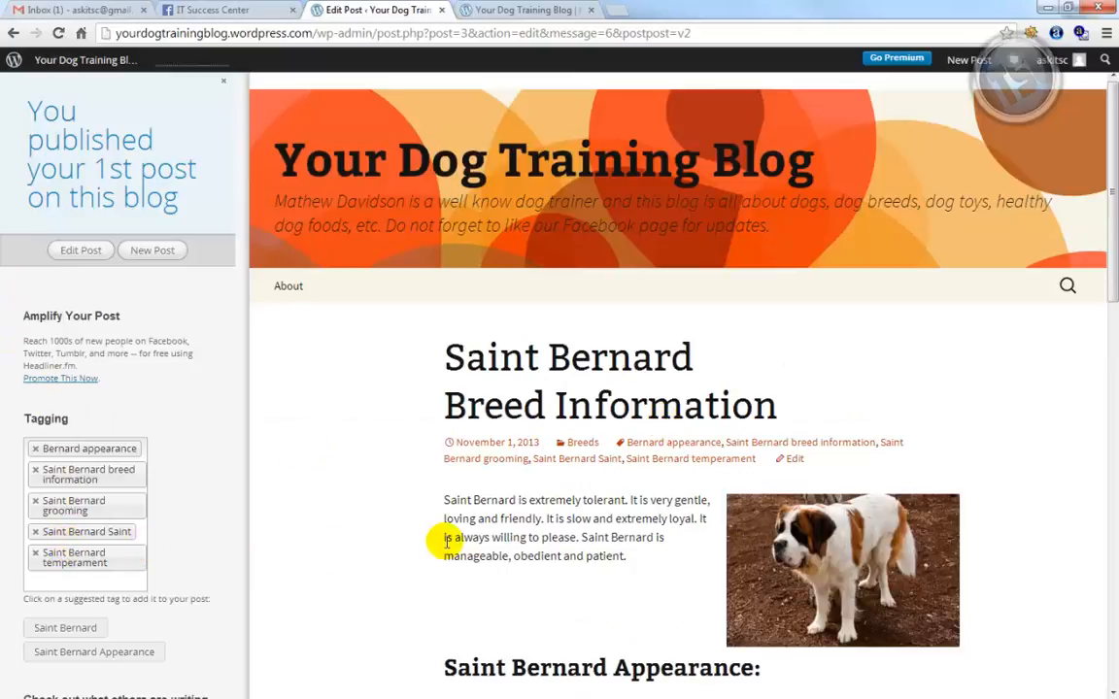
scroll(389, 544, "down", 1)
scroll(97, 535, "down", 3)
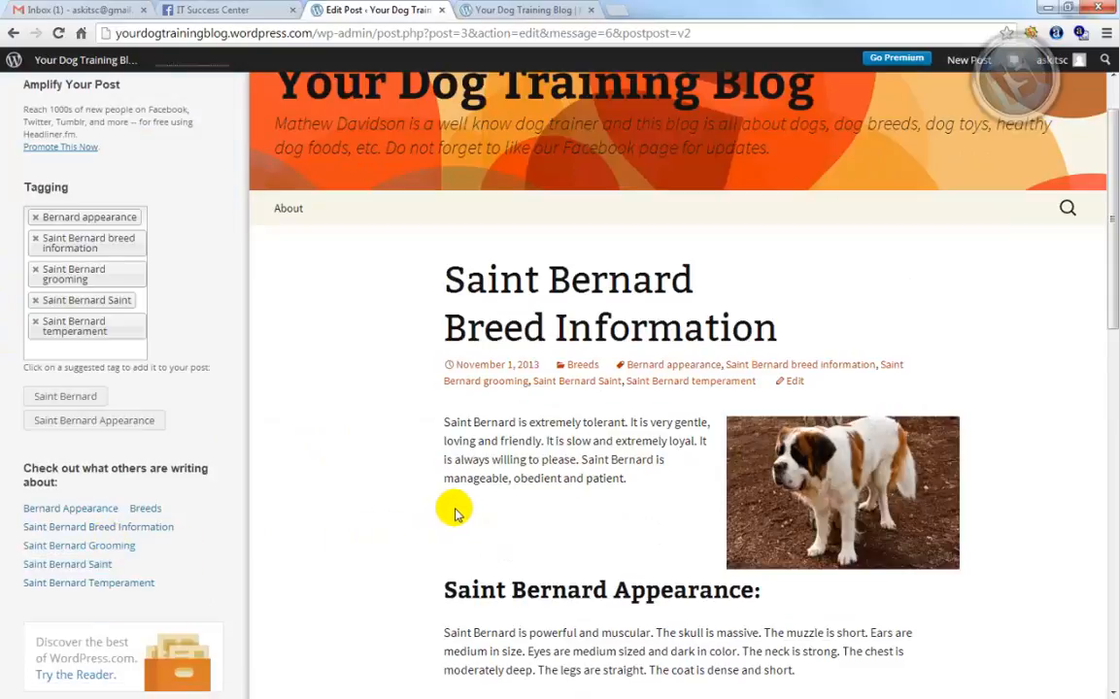
scroll(454, 513, "down", 5)
scroll(455, 513, "up", 6)
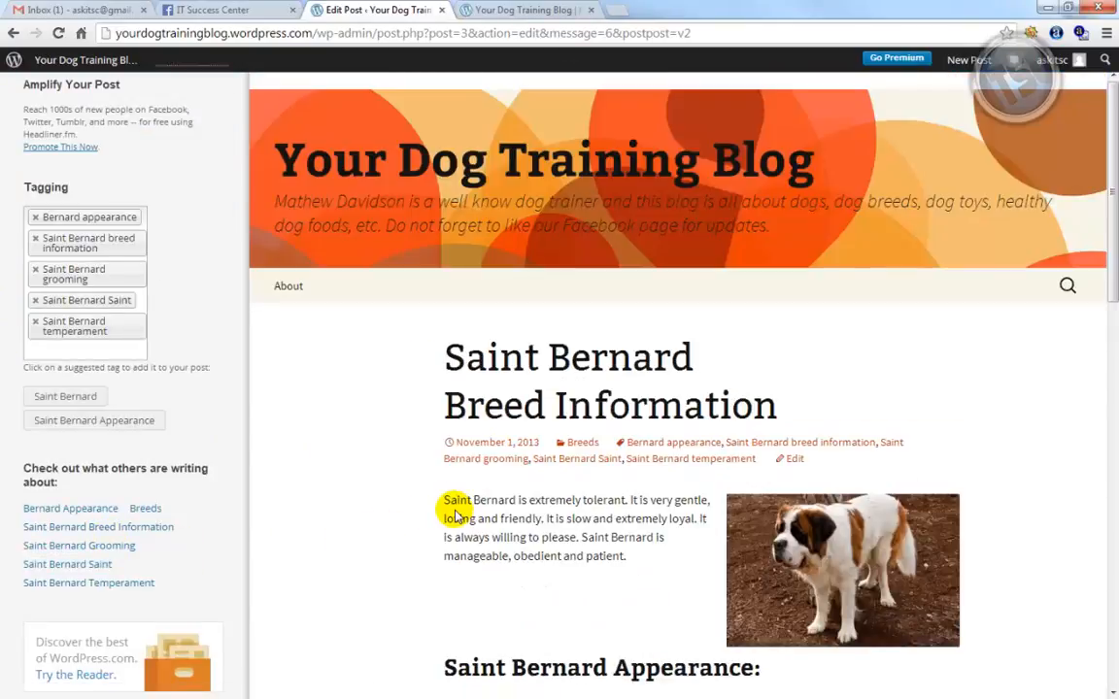
scroll(563, 622, "down", 2)
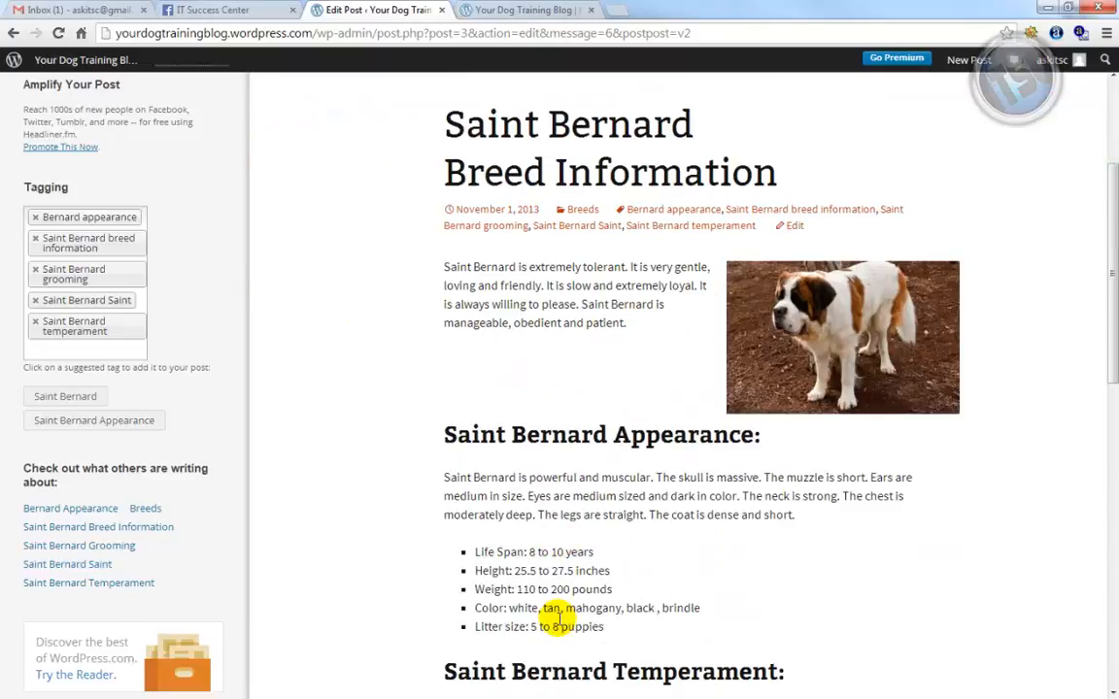
scroll(559, 622, "down", 9)
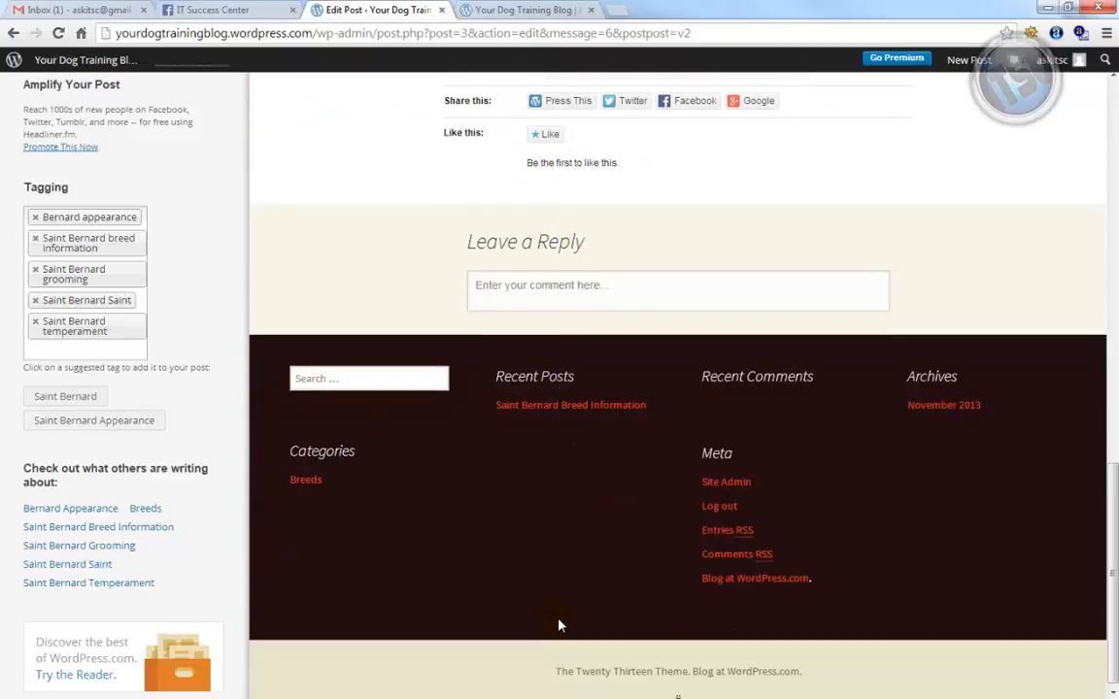
left_click(496, 11)
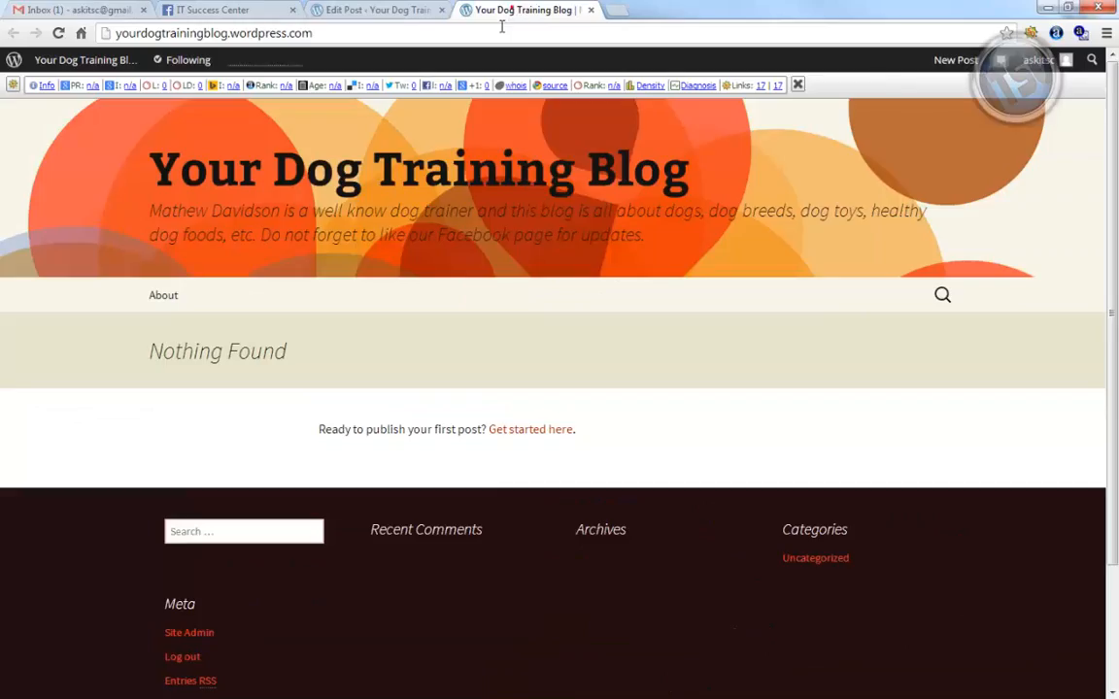
Reload the blog home, open the new post via Continue reading, then view About
left_click(495, 33)
key("Return")
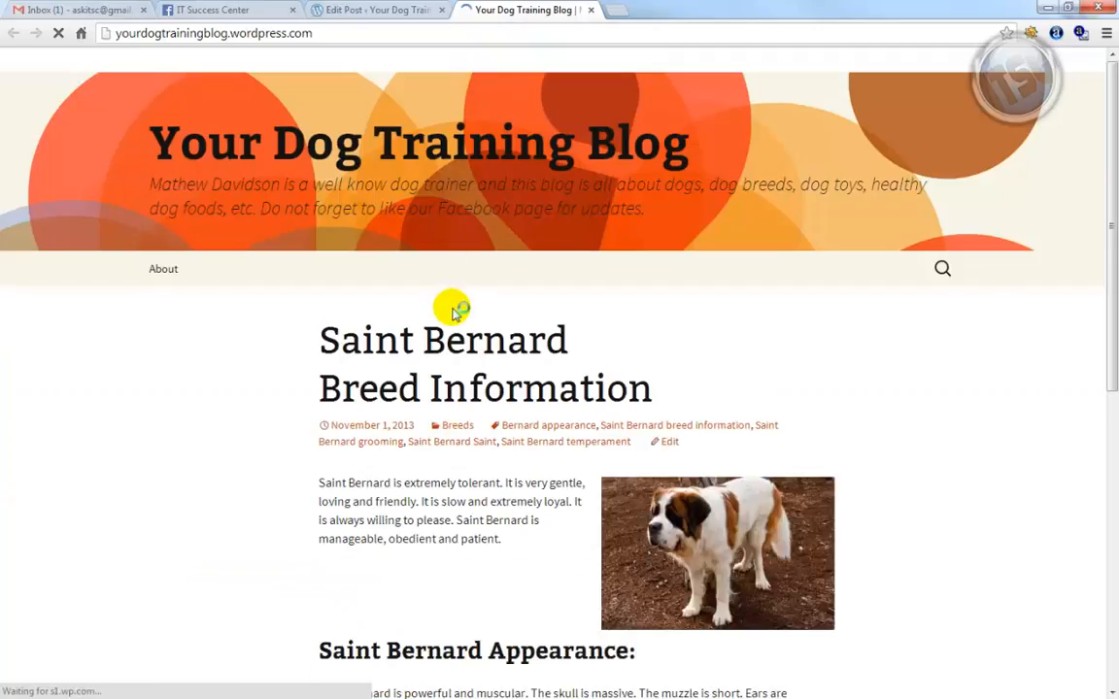
scroll(865, 316, "down", 2)
scroll(865, 316, "down", 2)
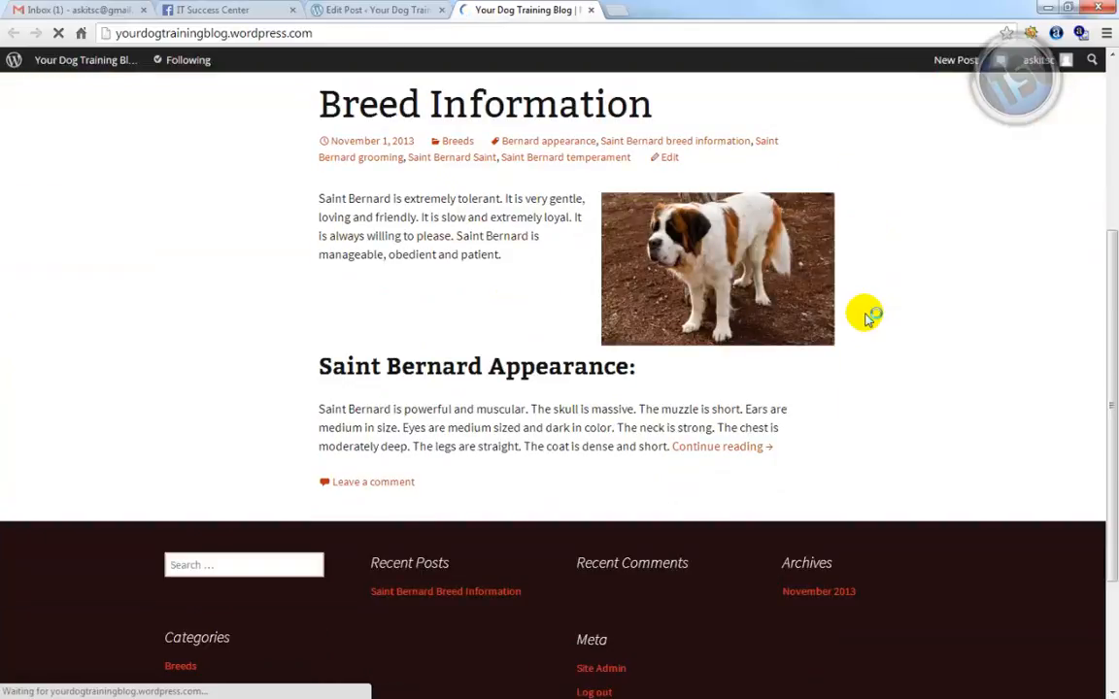
left_click(714, 450)
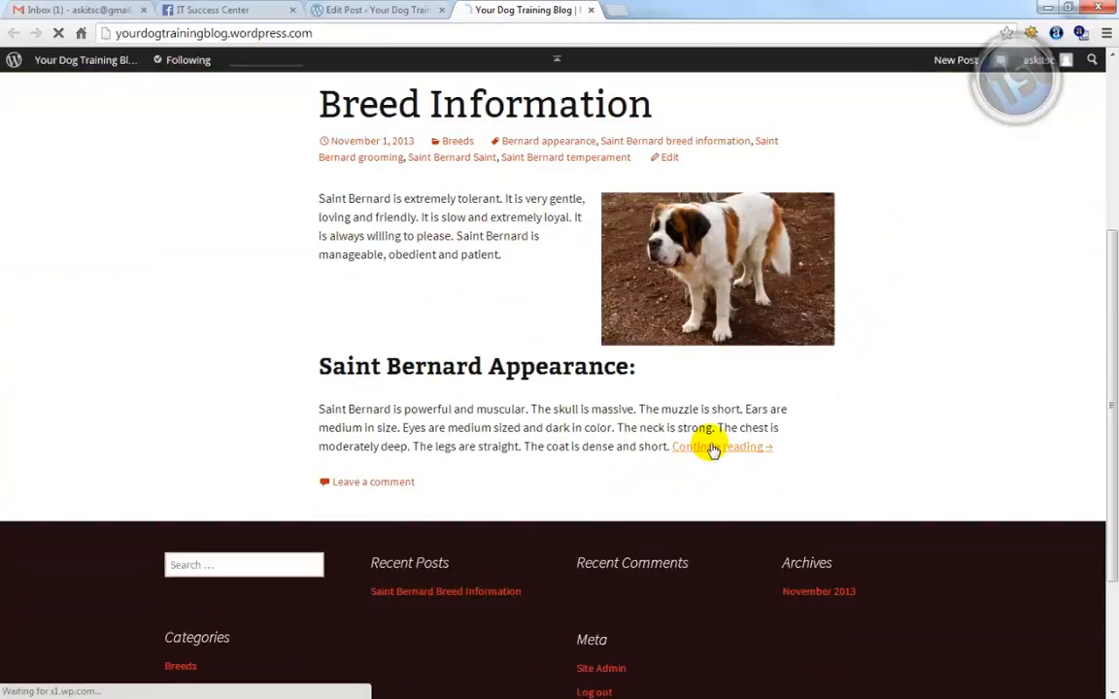
left_click(714, 448)
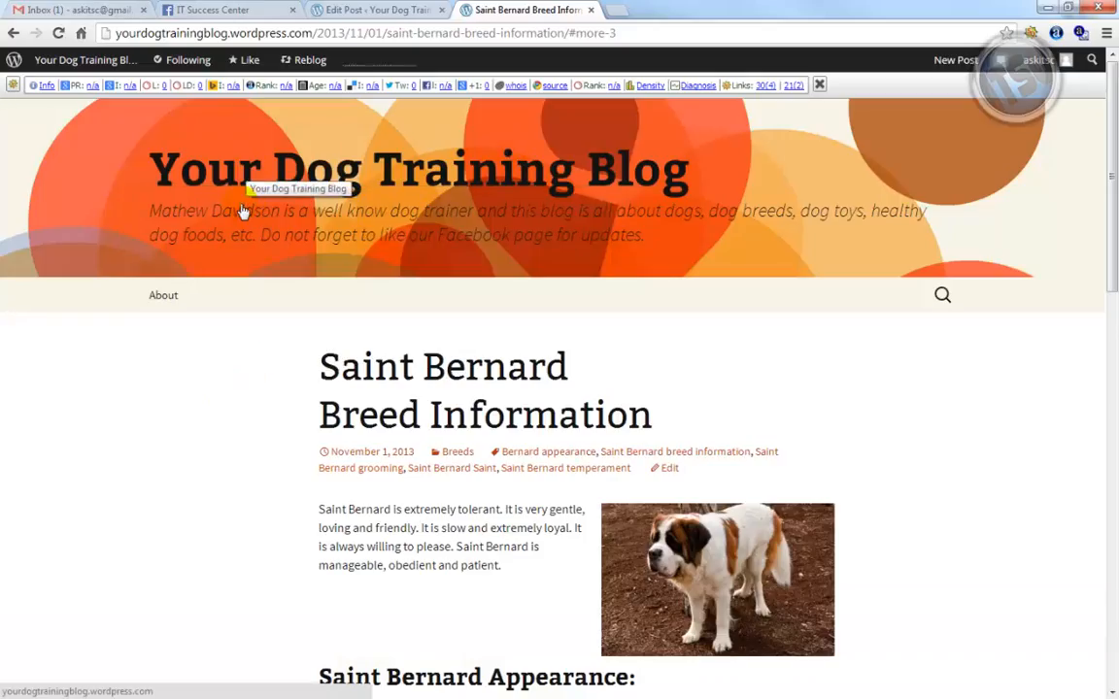
left_click(189, 303)
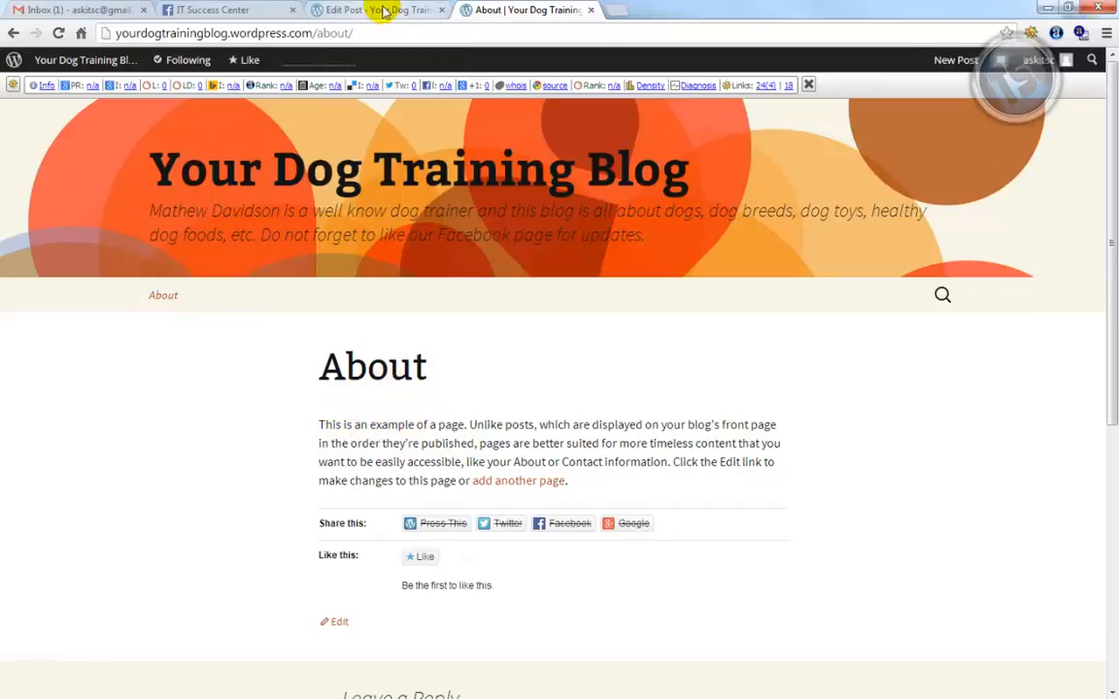
From the Dashboard, go to Pages > All Pages and edit the About page
left_click(384, 11)
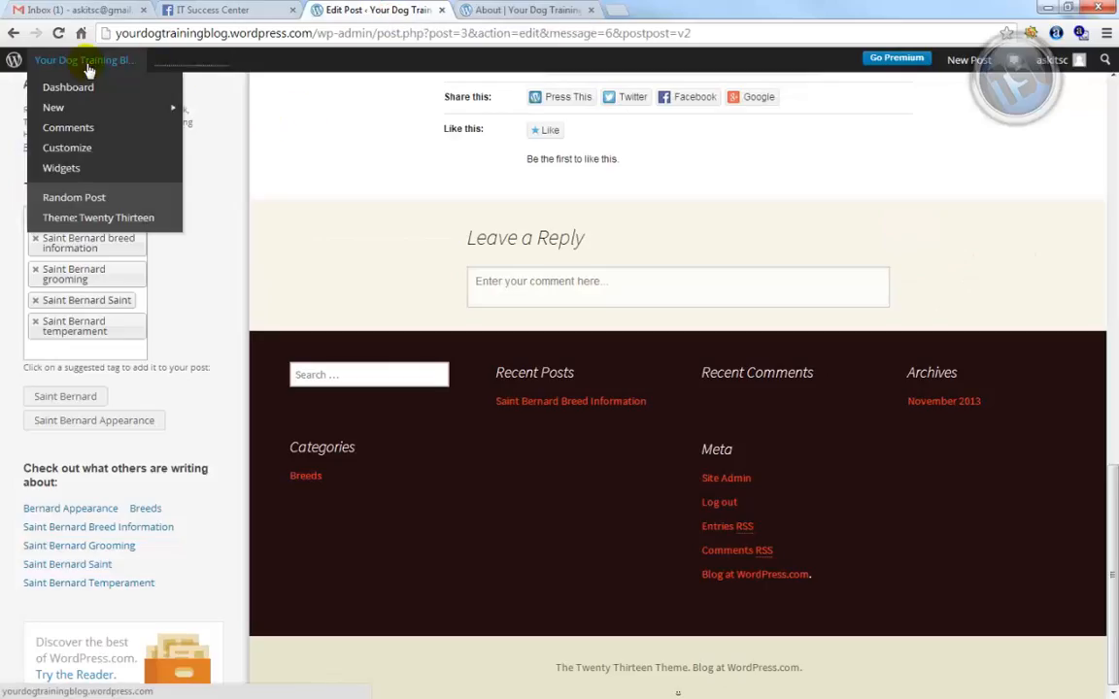
left_click(76, 89)
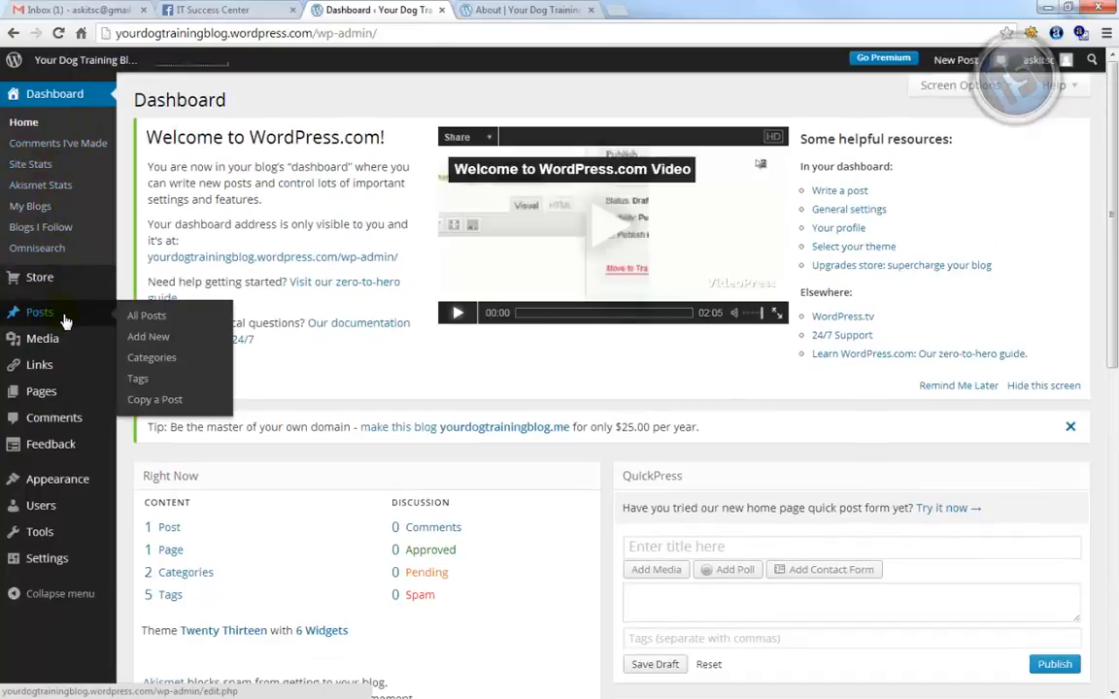
left_click(64, 317)
mouse_move(53, 398)
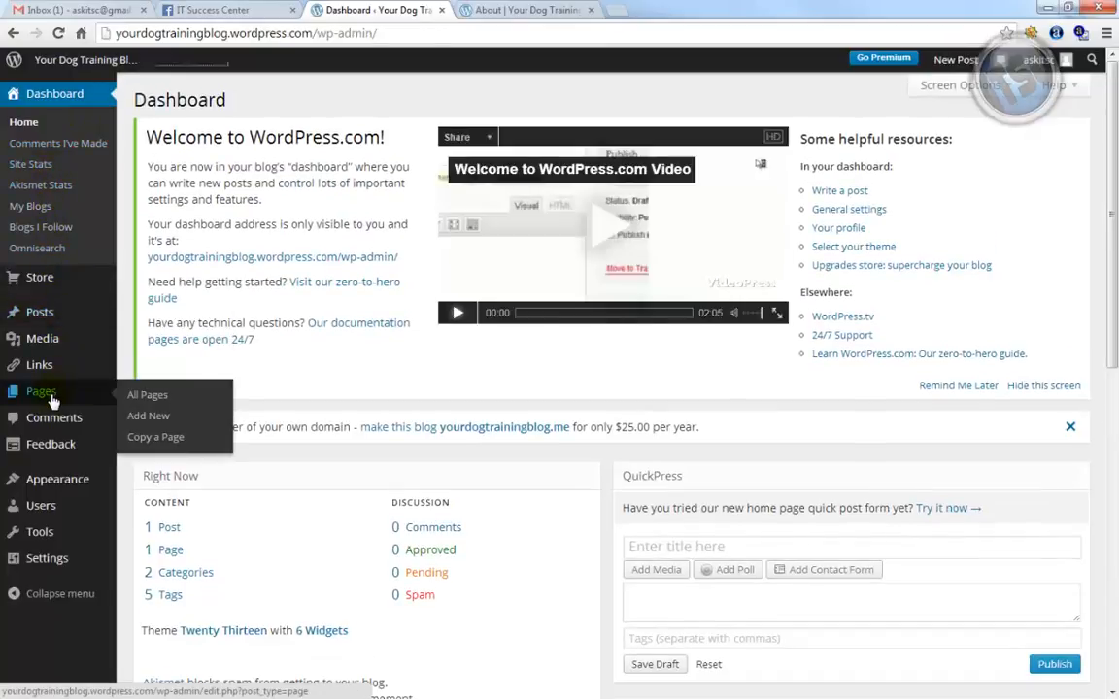
left_click(162, 404)
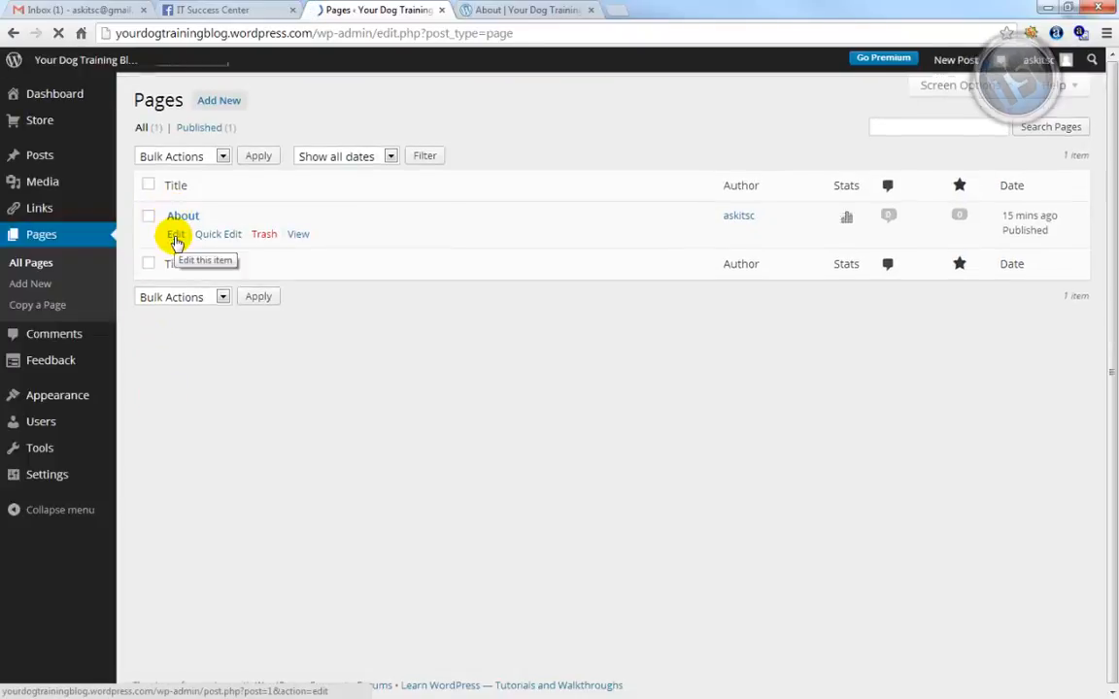
left_click(176, 236)
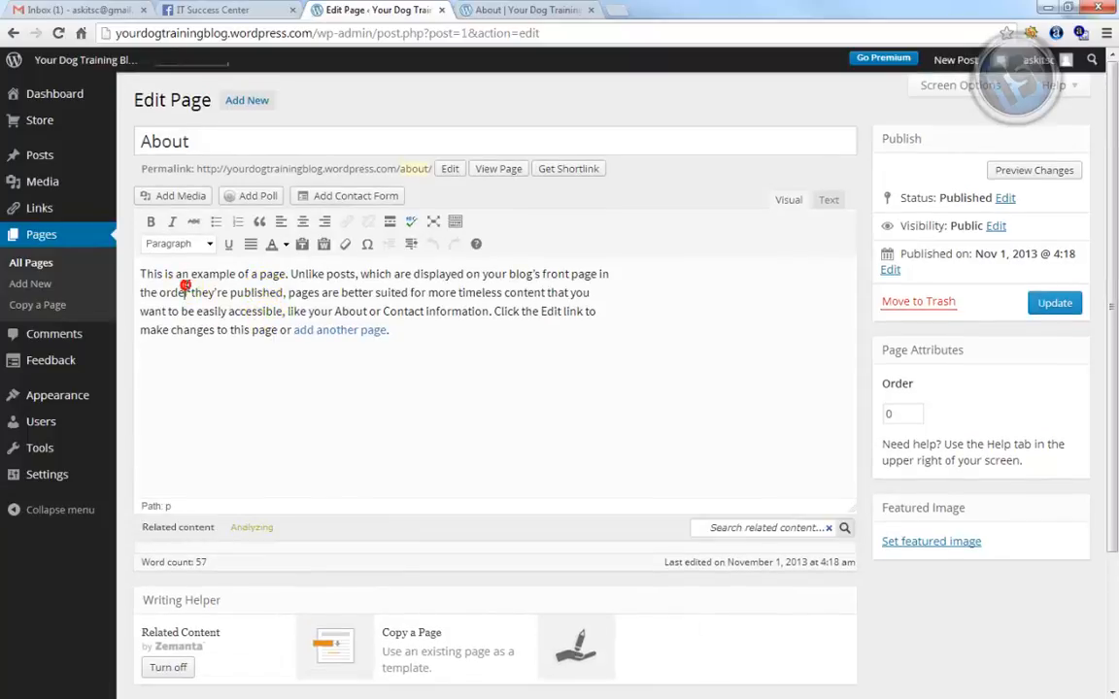
Replace the About sample paragraph with the pasted dog-training-expert bio and type the author's name
triple_click(185, 289)
key("BackSpace")
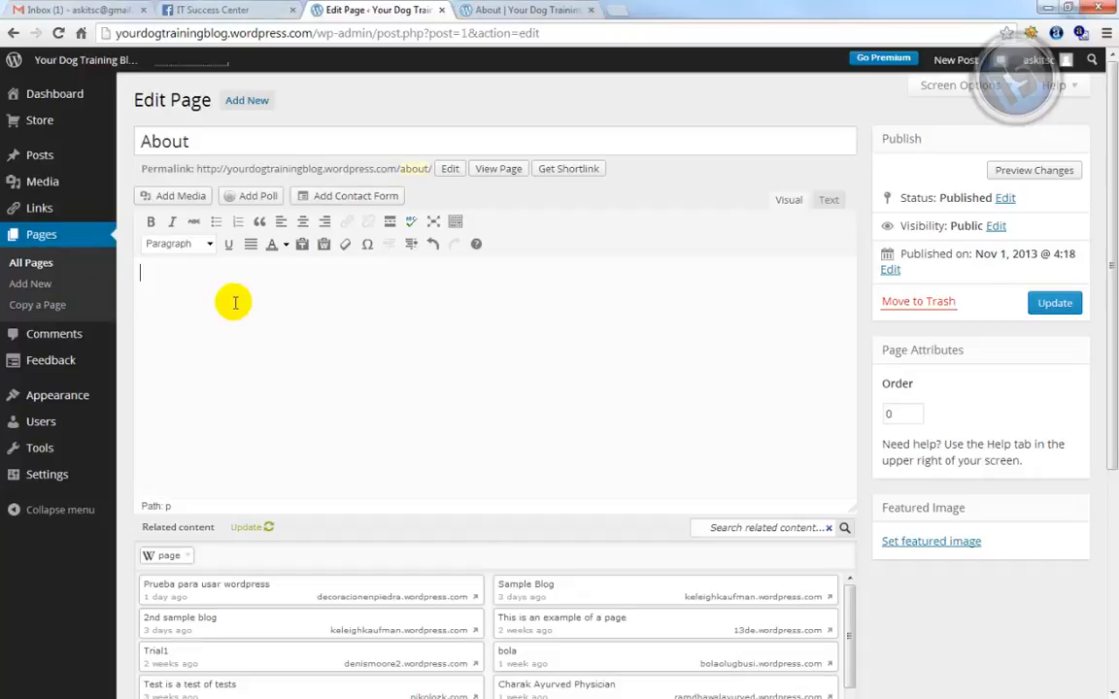
key("ctrl+v")
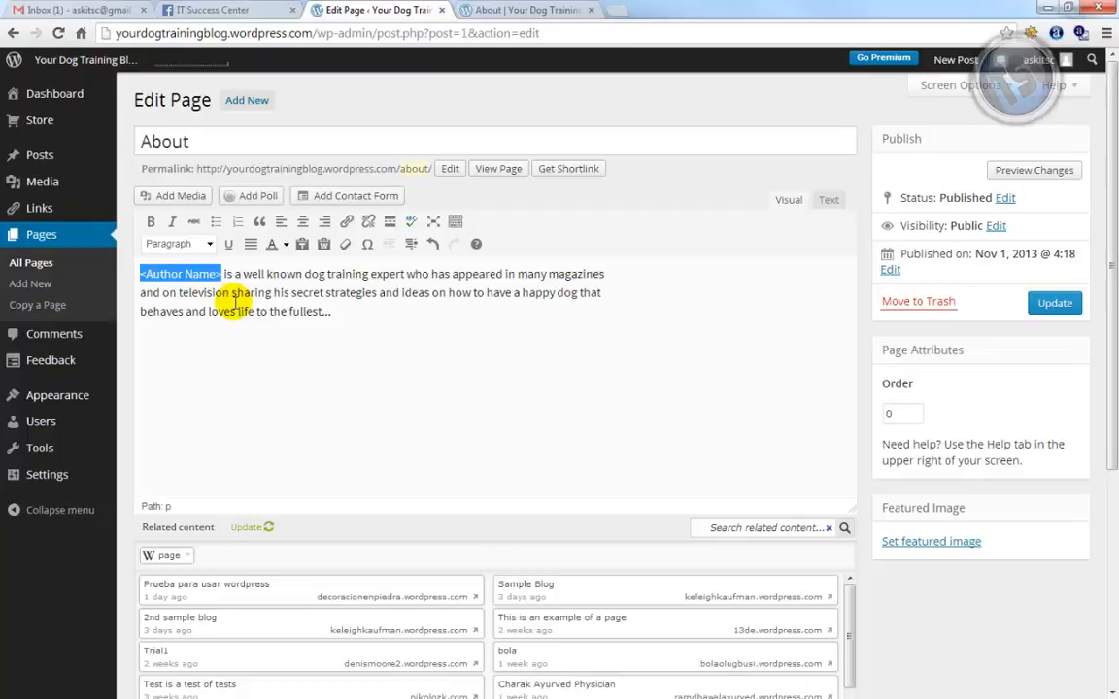
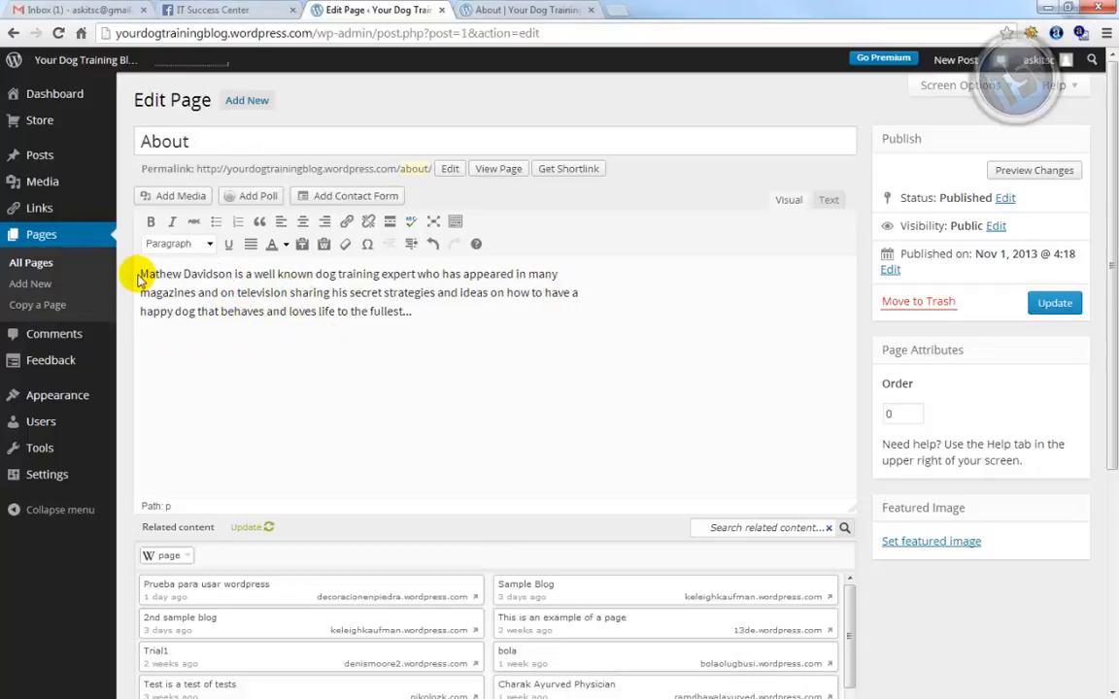
Upload the author's portrait photo from the computer in the Add Media dialog
left_click(168, 198)
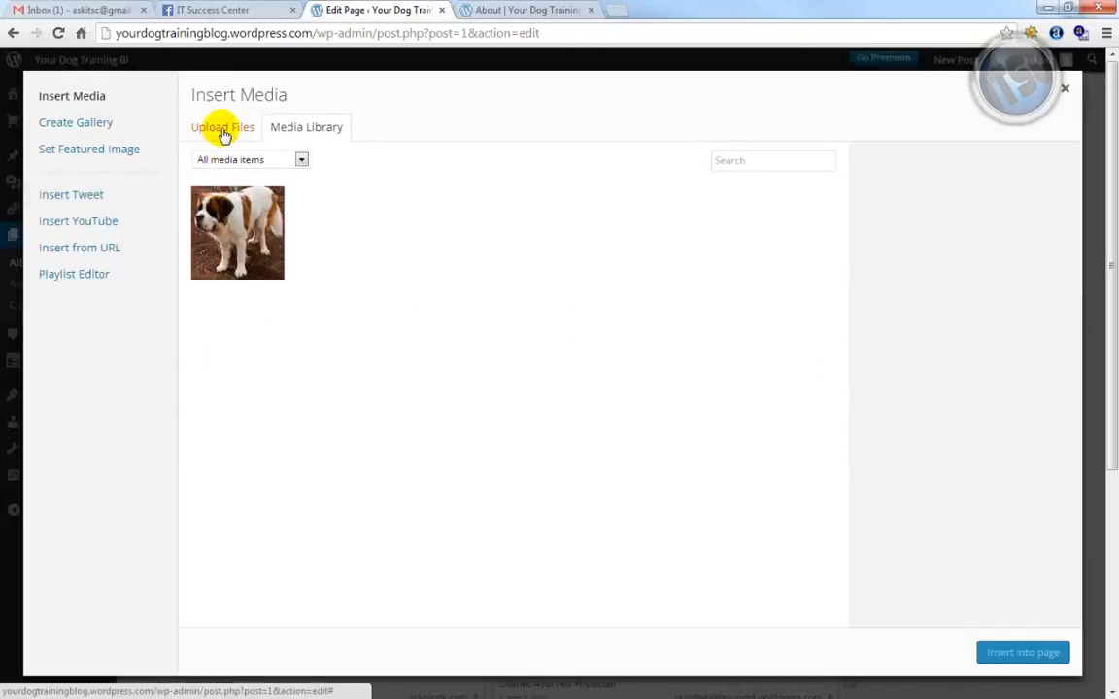
left_click(221, 130)
left_click(633, 389)
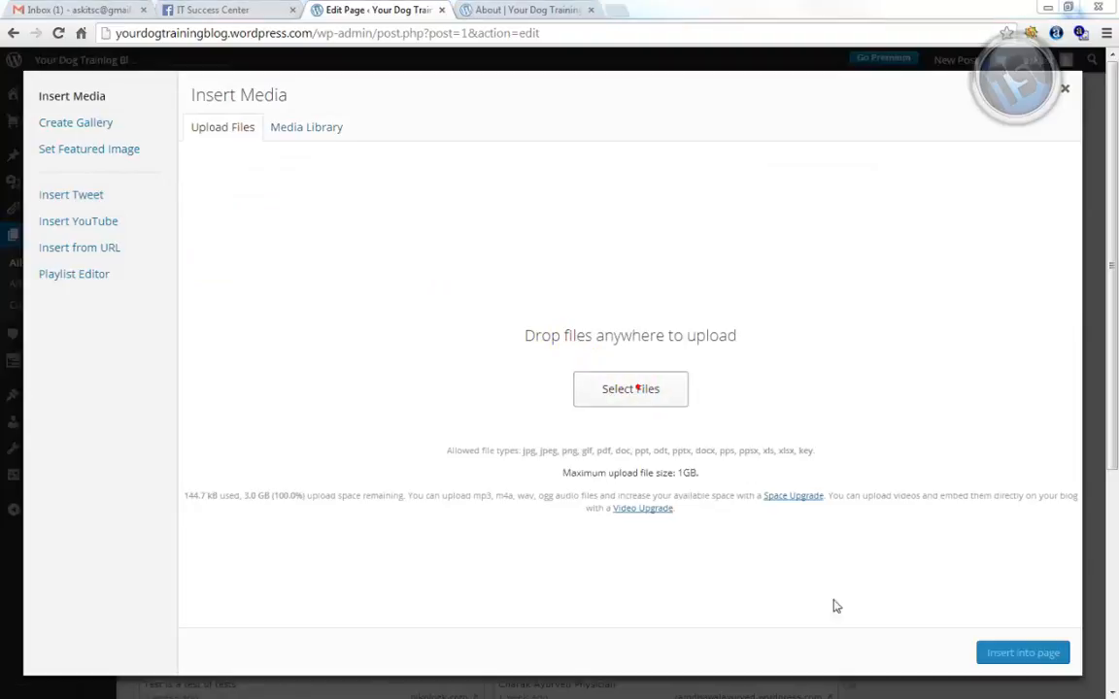
double_click(871, 136)
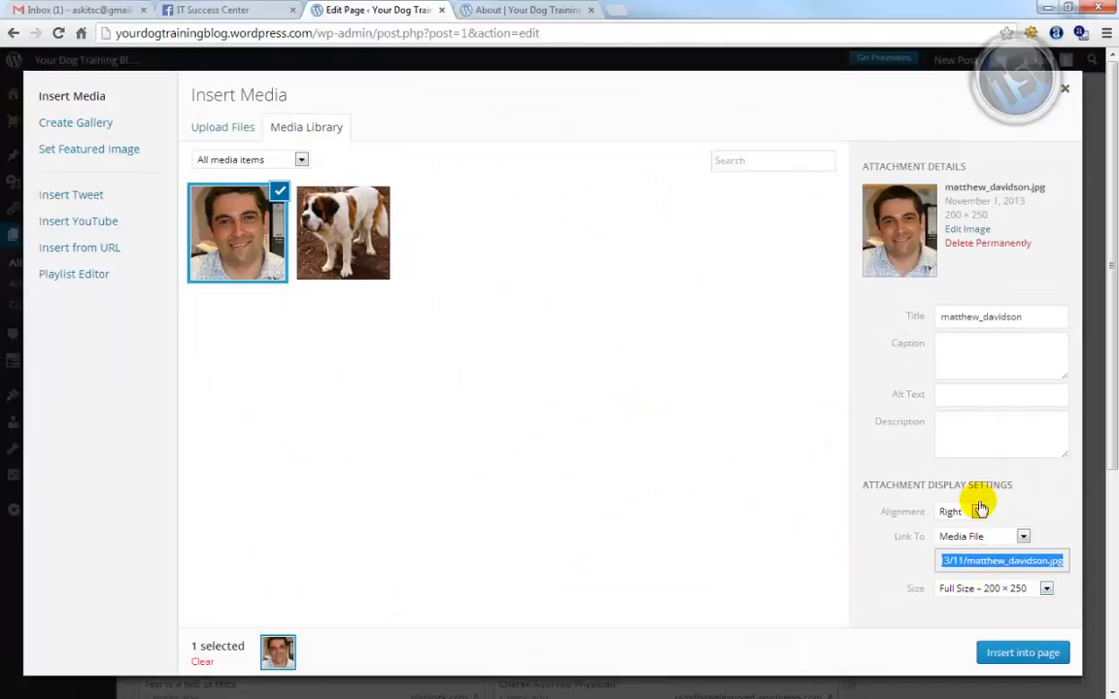
Insert the portrait centered at Full Size 200 × 250 above the About bio
left_click(978, 513)
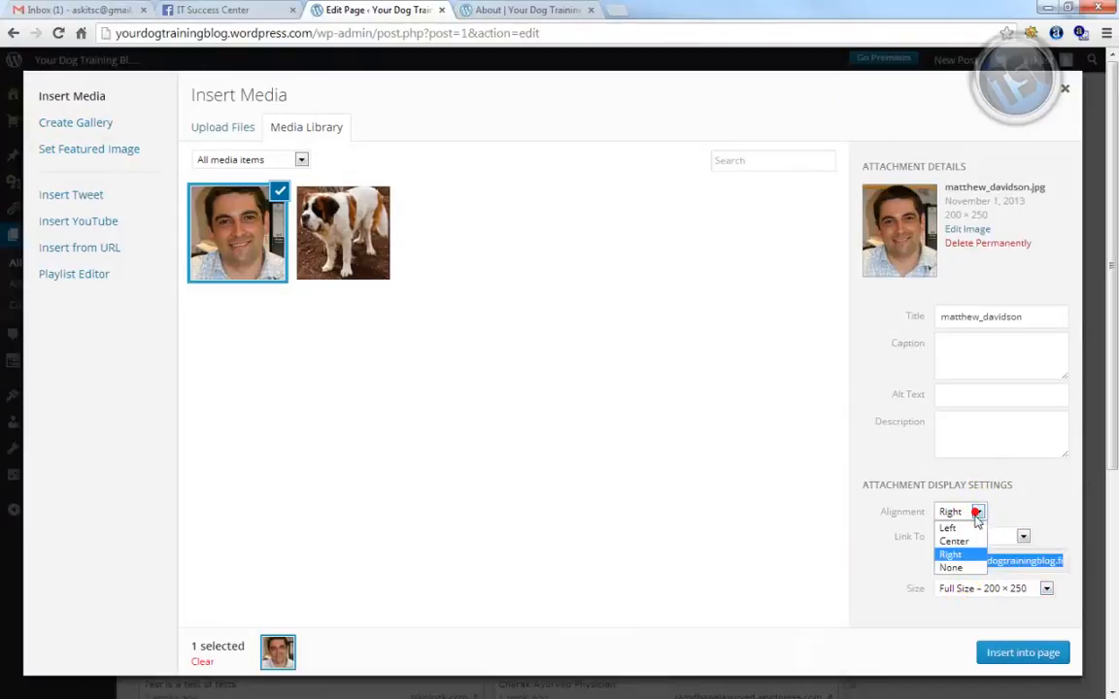
left_click(952, 541)
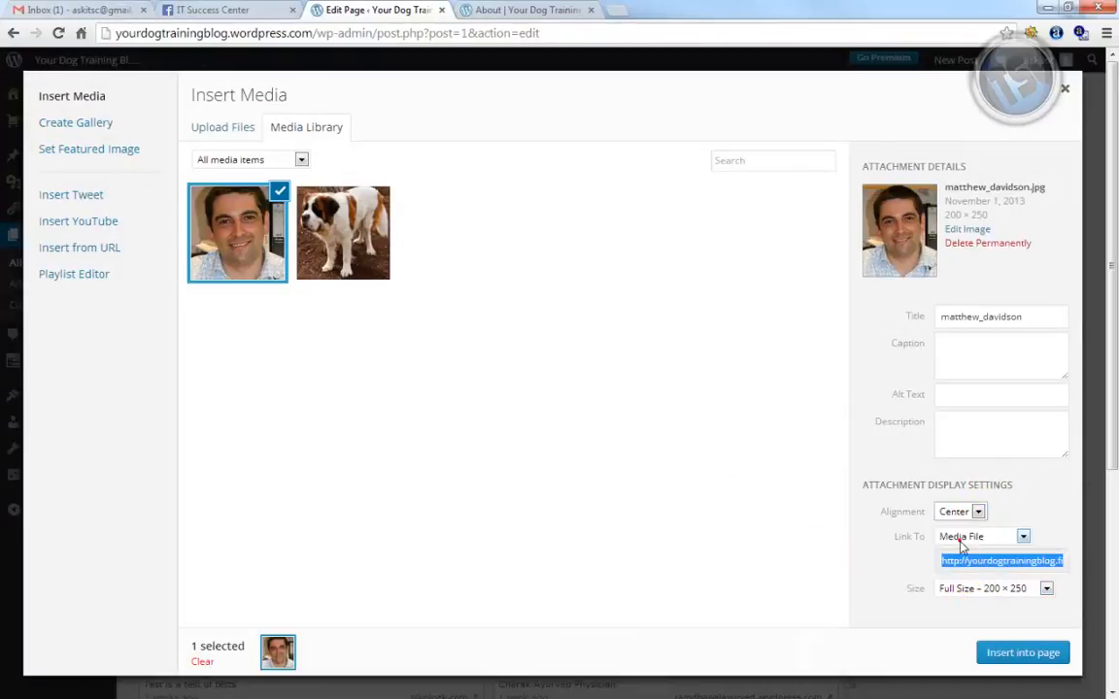
left_click(1017, 657)
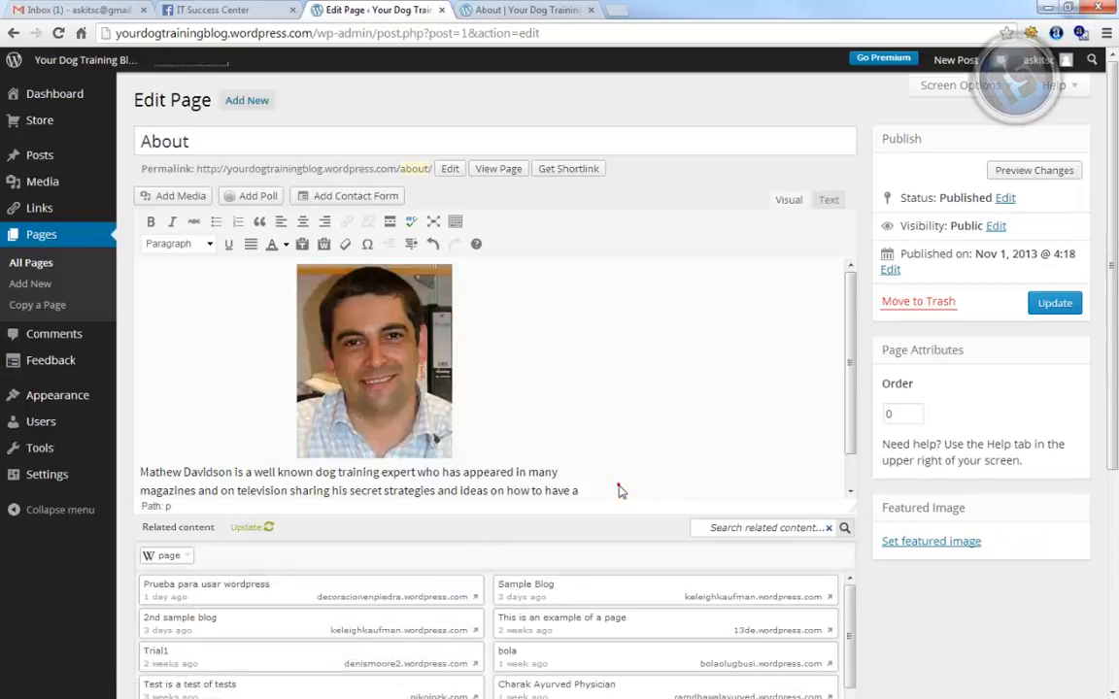
scroll(620, 486, "down", 2)
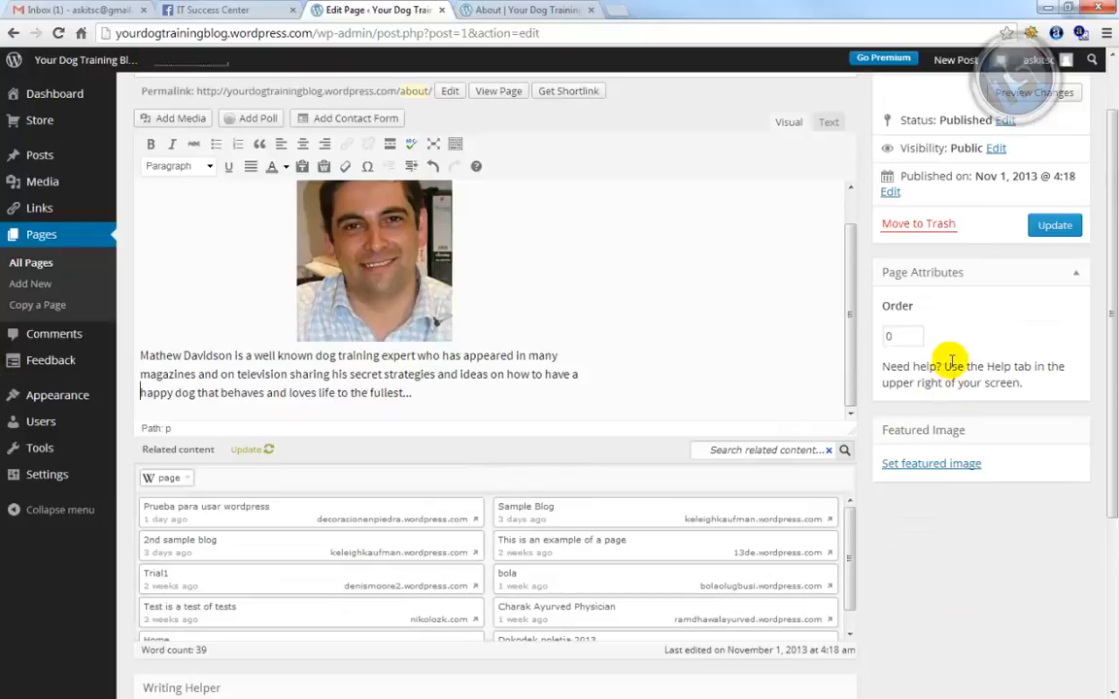
Update the About page and reload the live page to confirm the centered portrait
left_click(1043, 233)
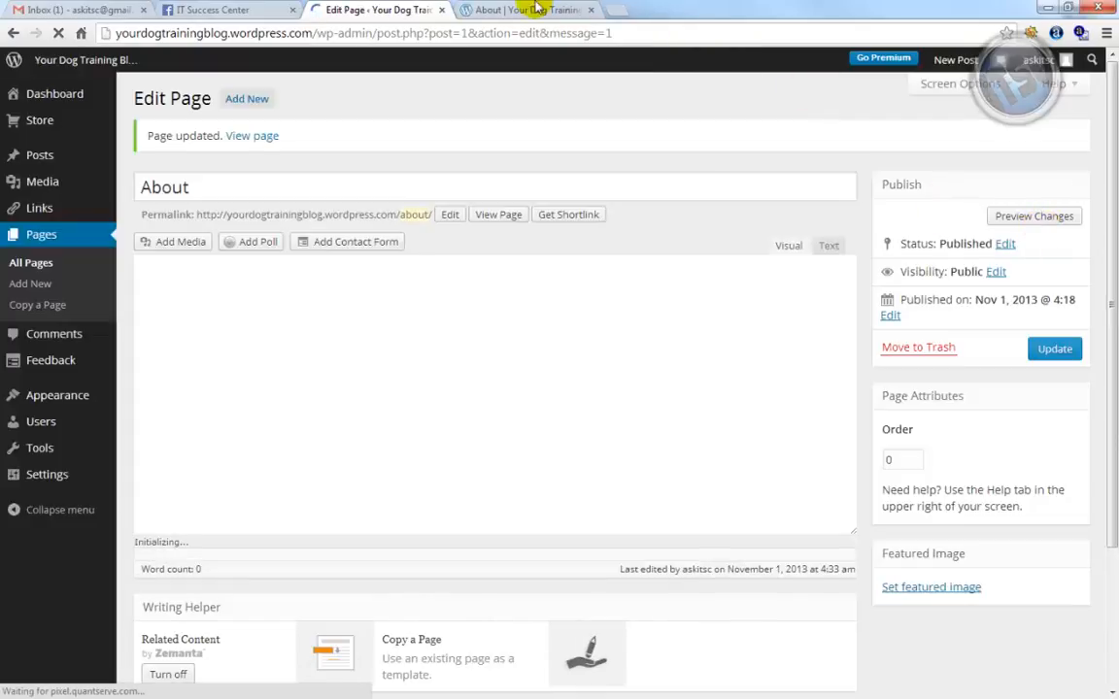
left_click(529, 10)
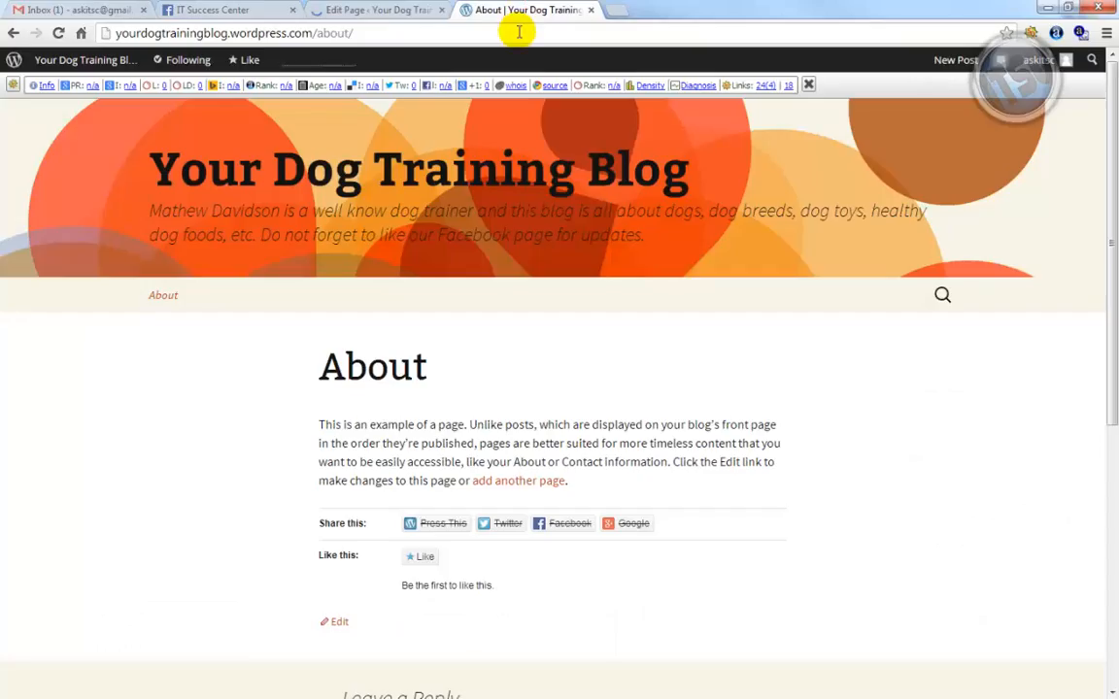
left_click(520, 32)
key("Return")
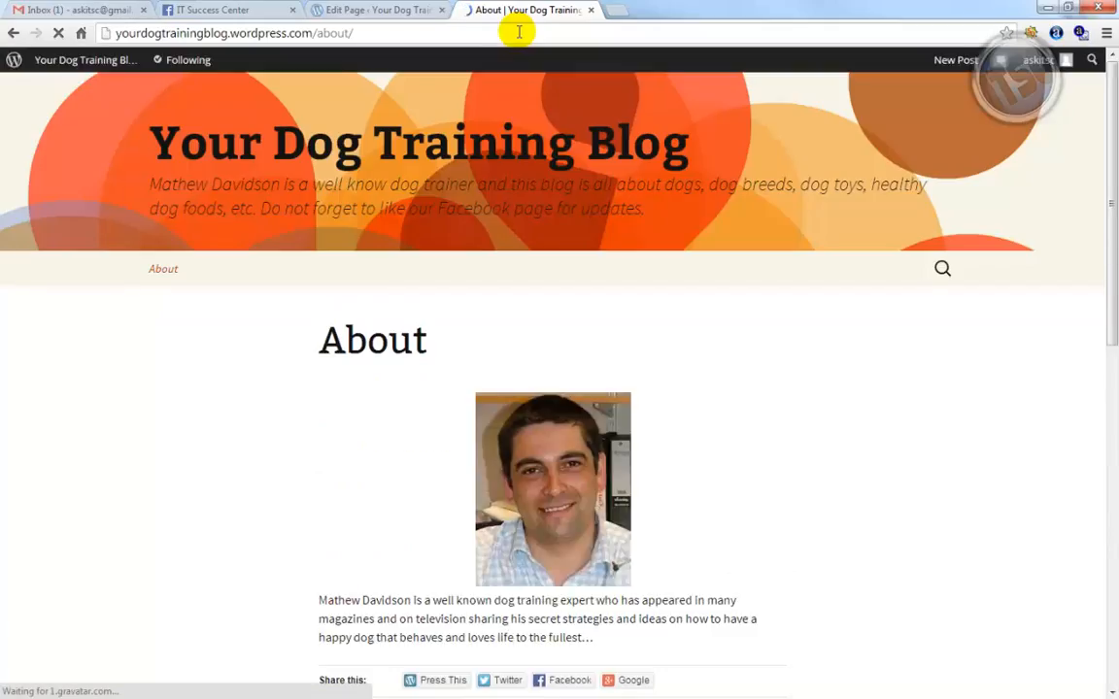
scroll(488, 340, "down", 2)
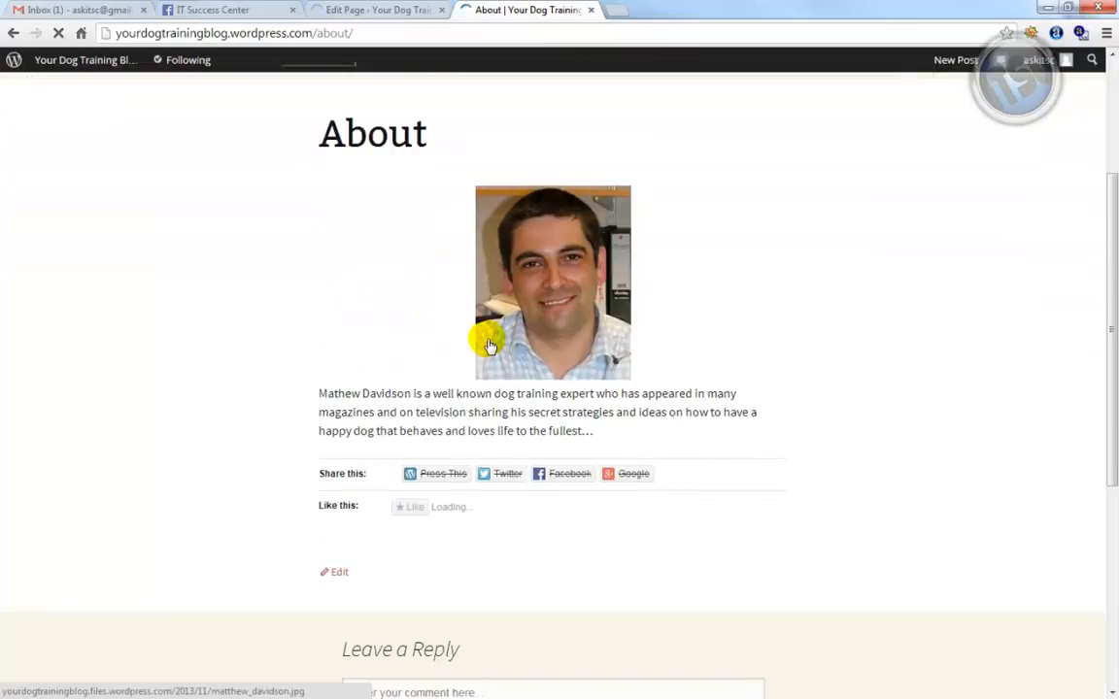
scroll(488, 340, "down", 2)
scroll(491, 330, "up", 3)
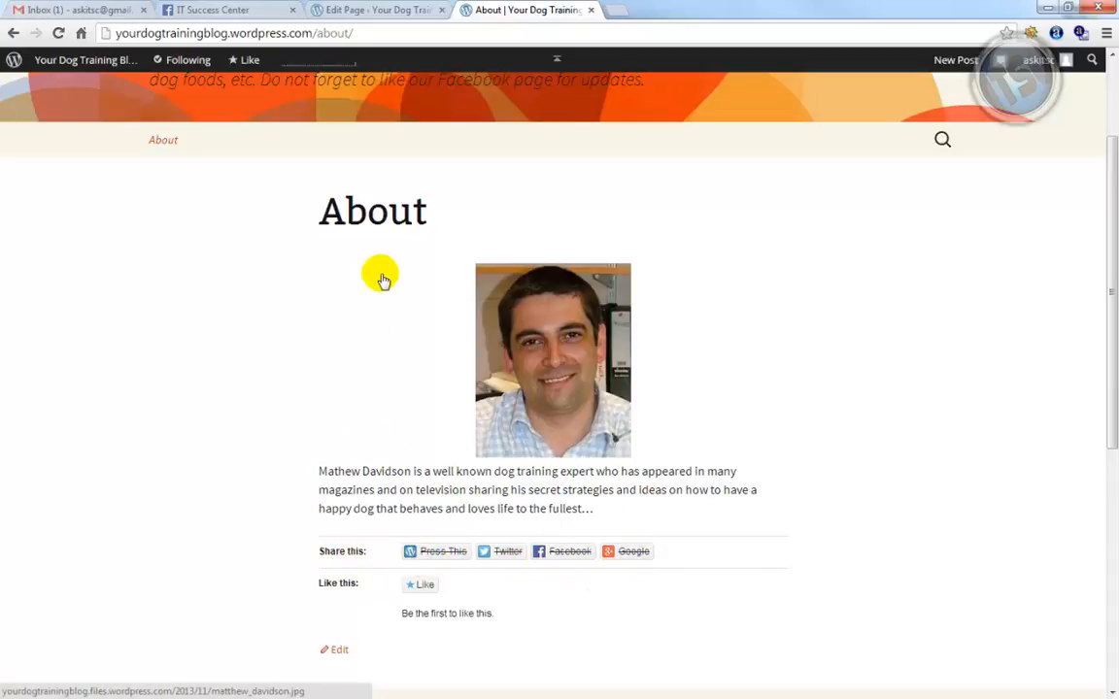
left_click(367, 10)
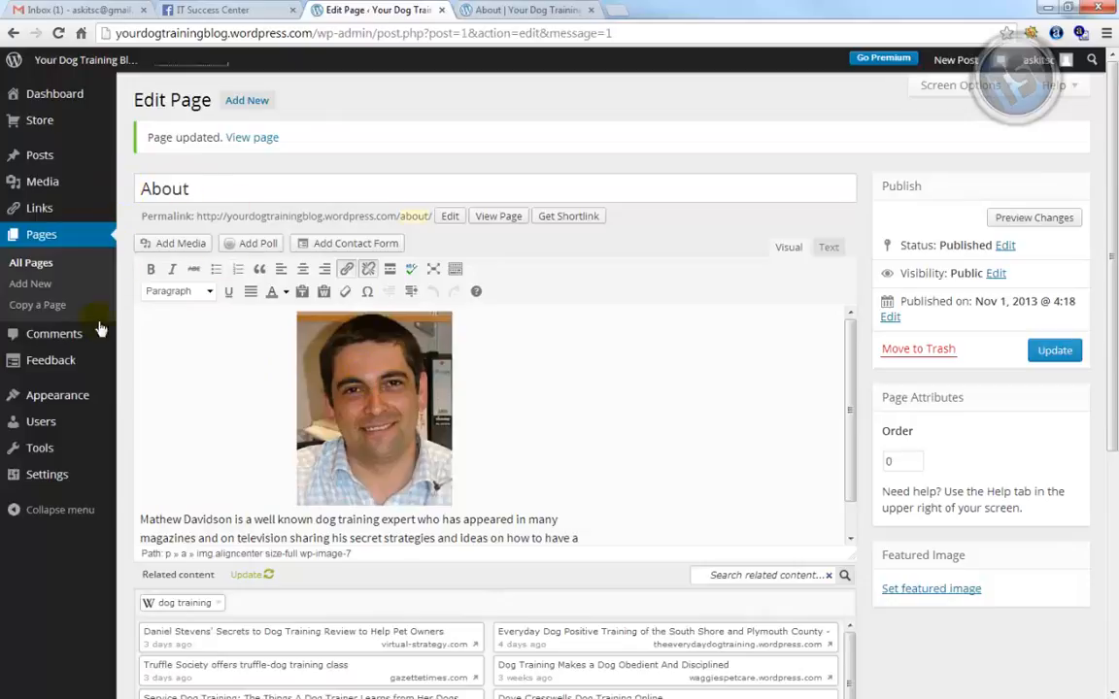
Scroll through the General settings, then go to the Writing settings page
mouse_move(53, 478)
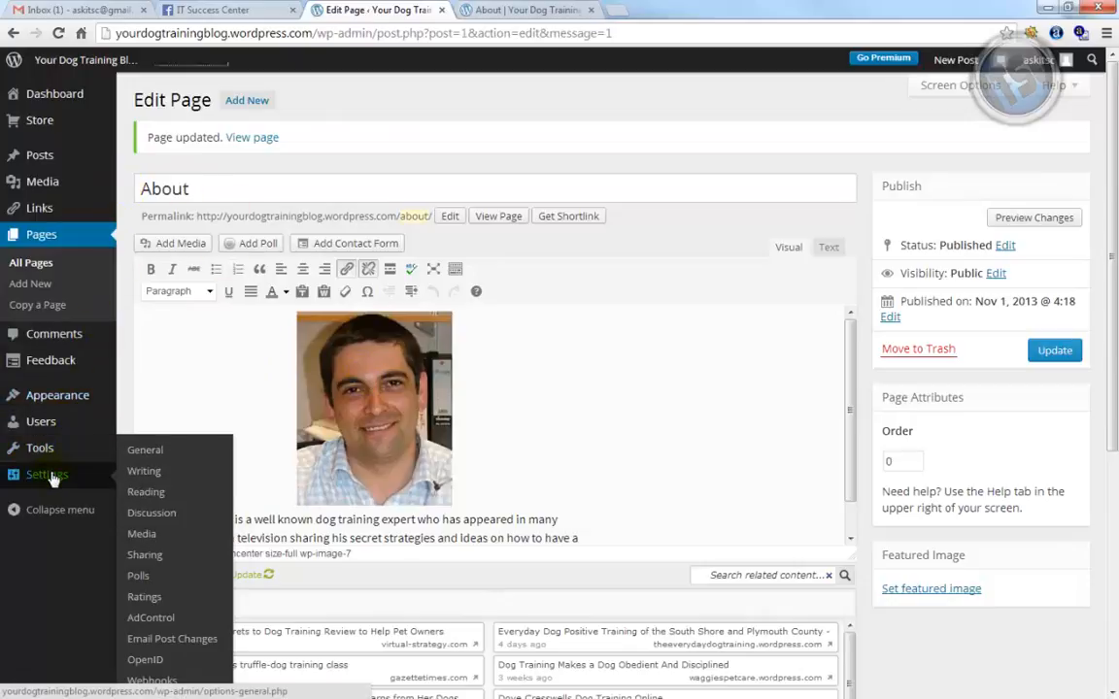
left_click(136, 452)
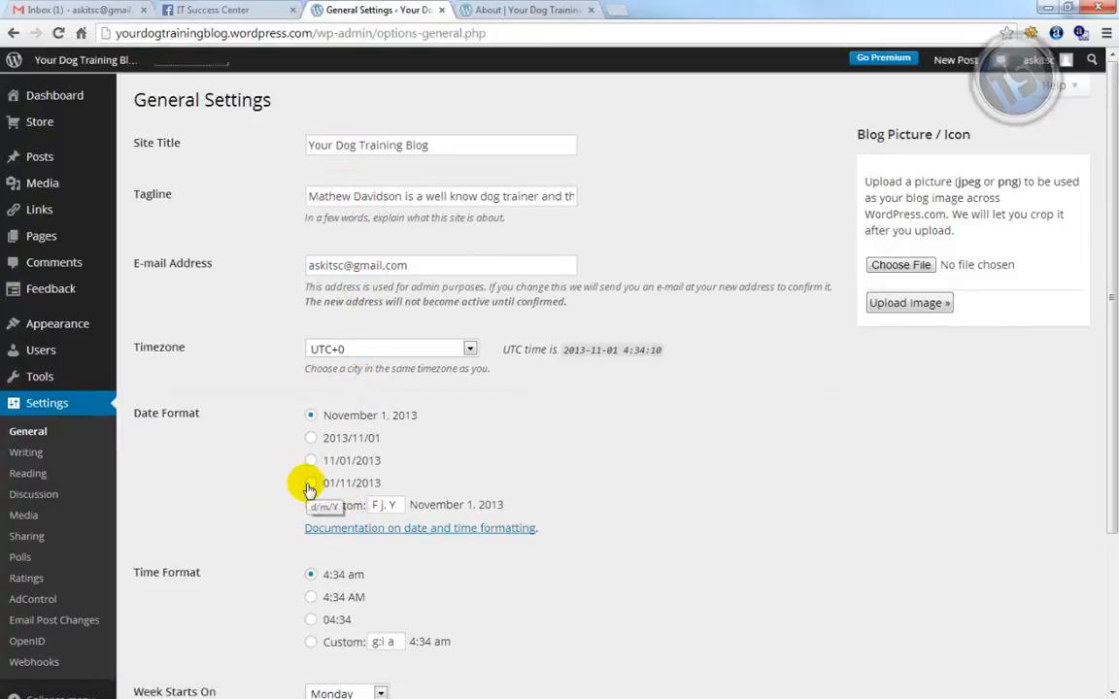
scroll(309, 489, "down", 1)
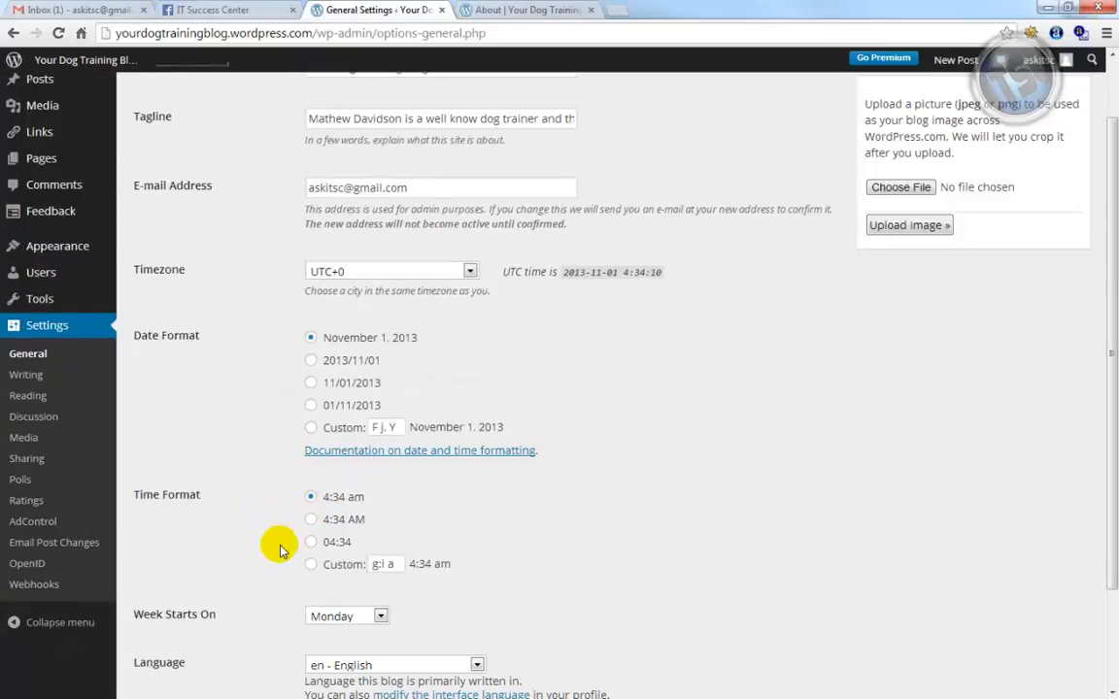
scroll(280, 546, "down", 2)
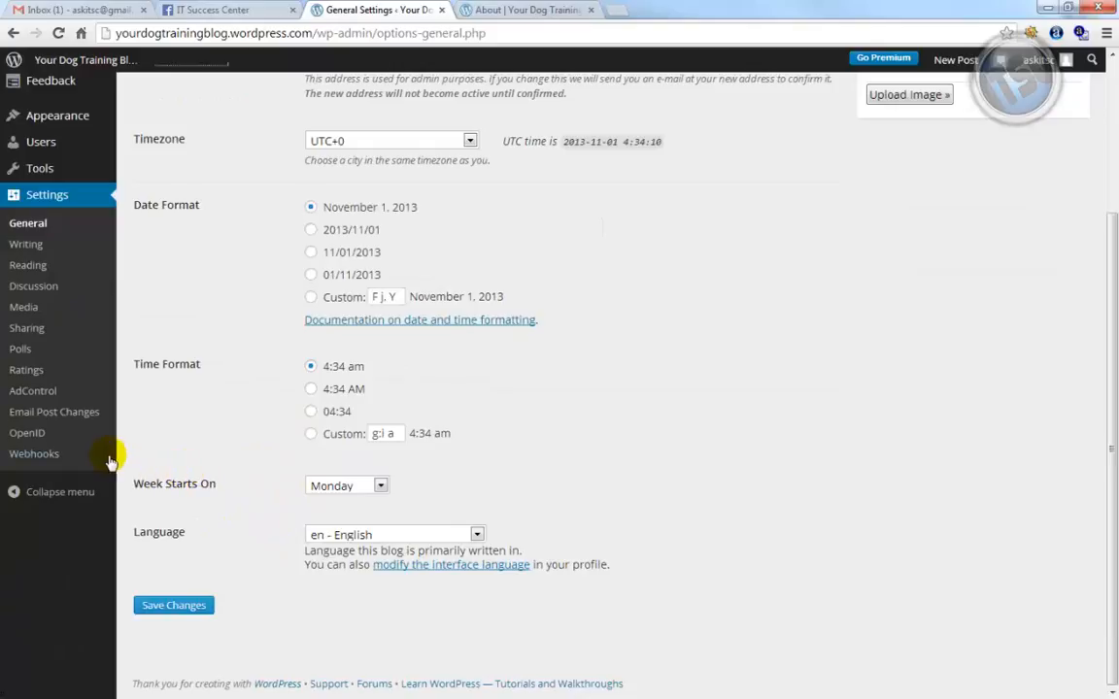
left_click(21, 246)
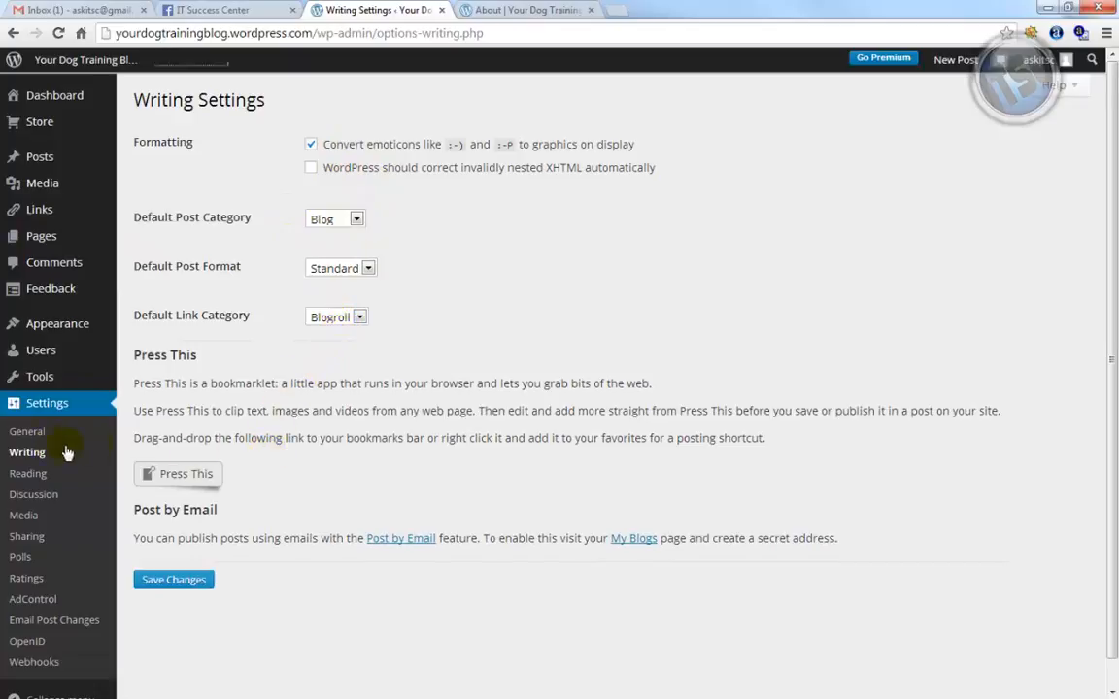
Go to Settings > Reading, showing latest posts and 10 posts per page
left_click(23, 476)
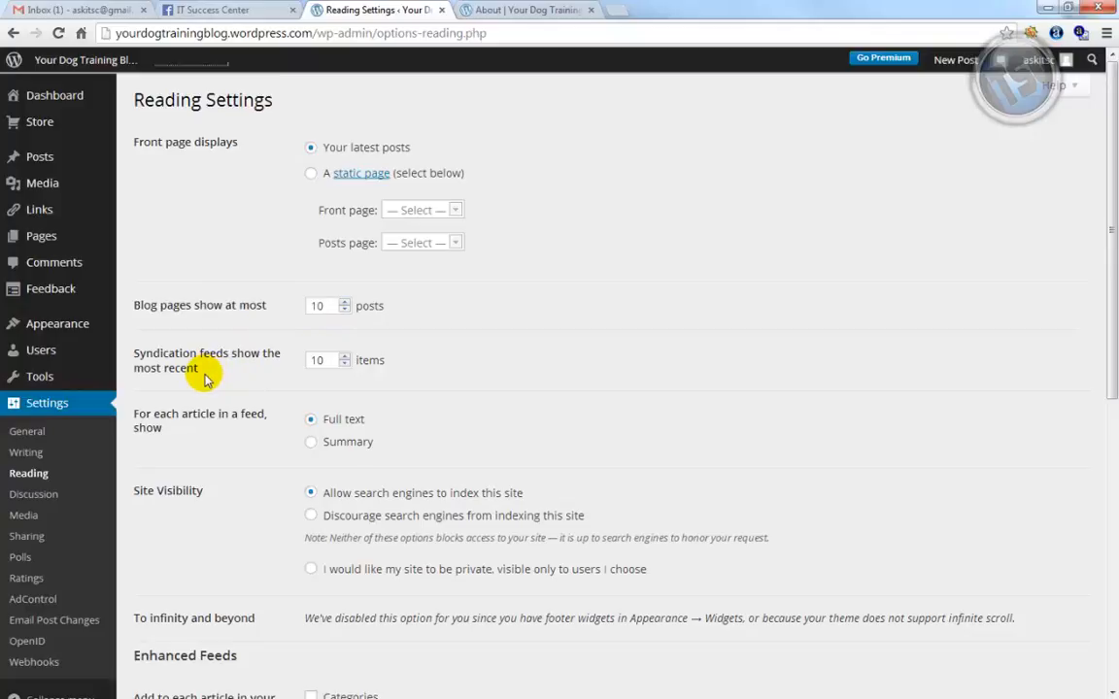
Choose Summary under 'For each article in a feed, show' and save changes
scroll(205, 379, "down", 3)
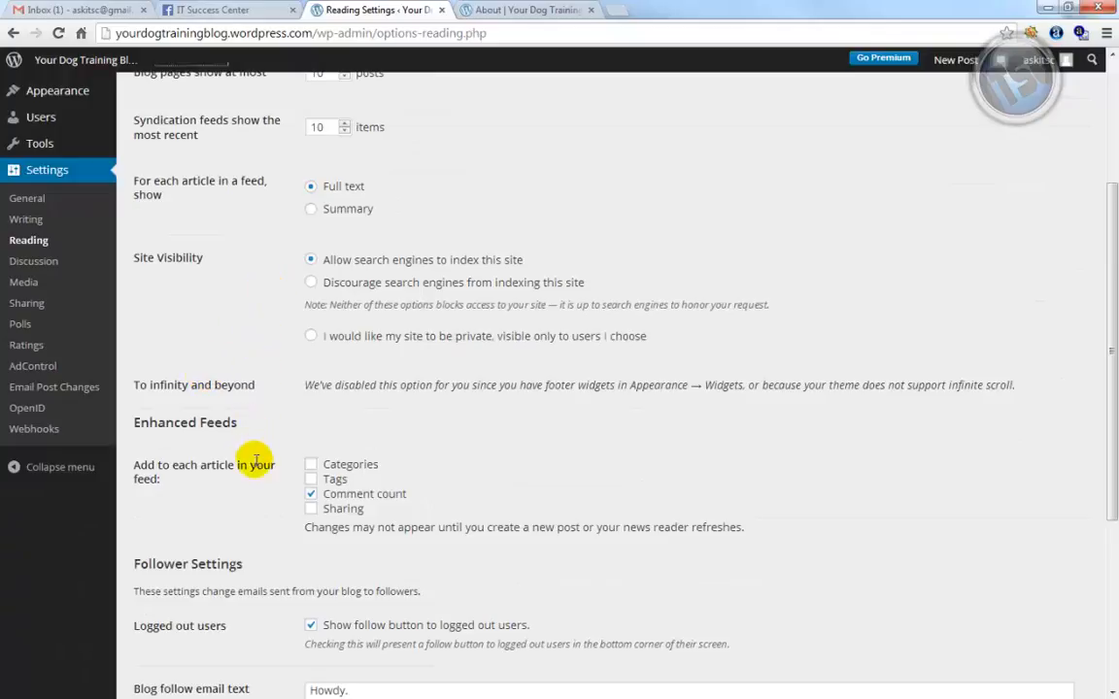
left_click(309, 209)
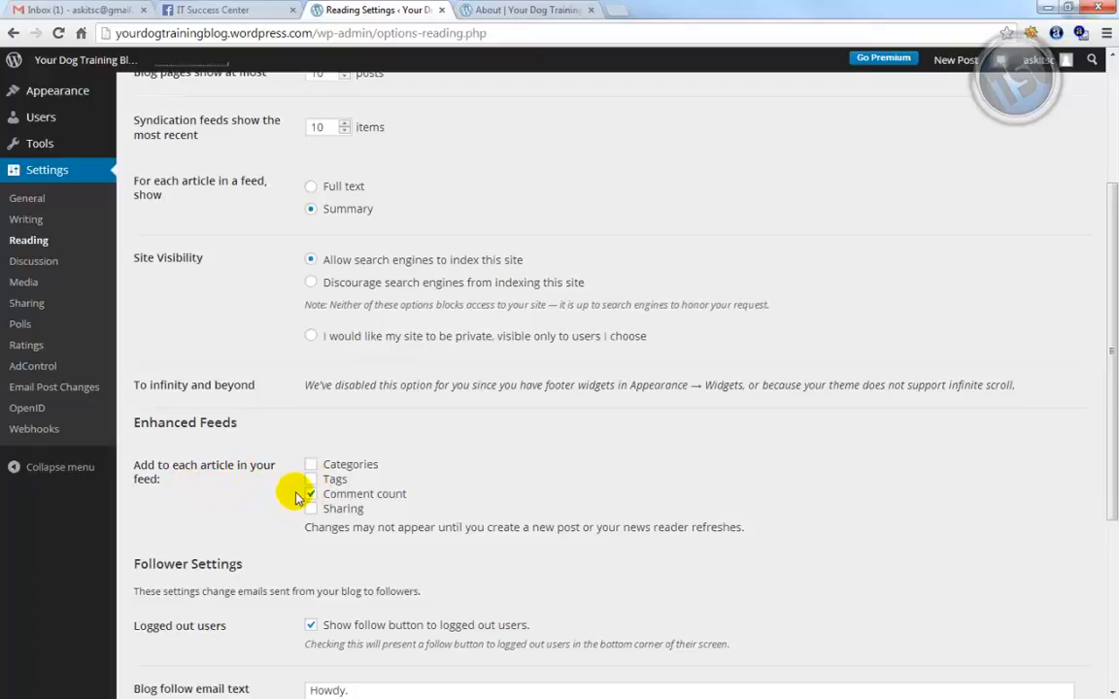
scroll(299, 498, "down", 1)
scroll(298, 498, "down", 2)
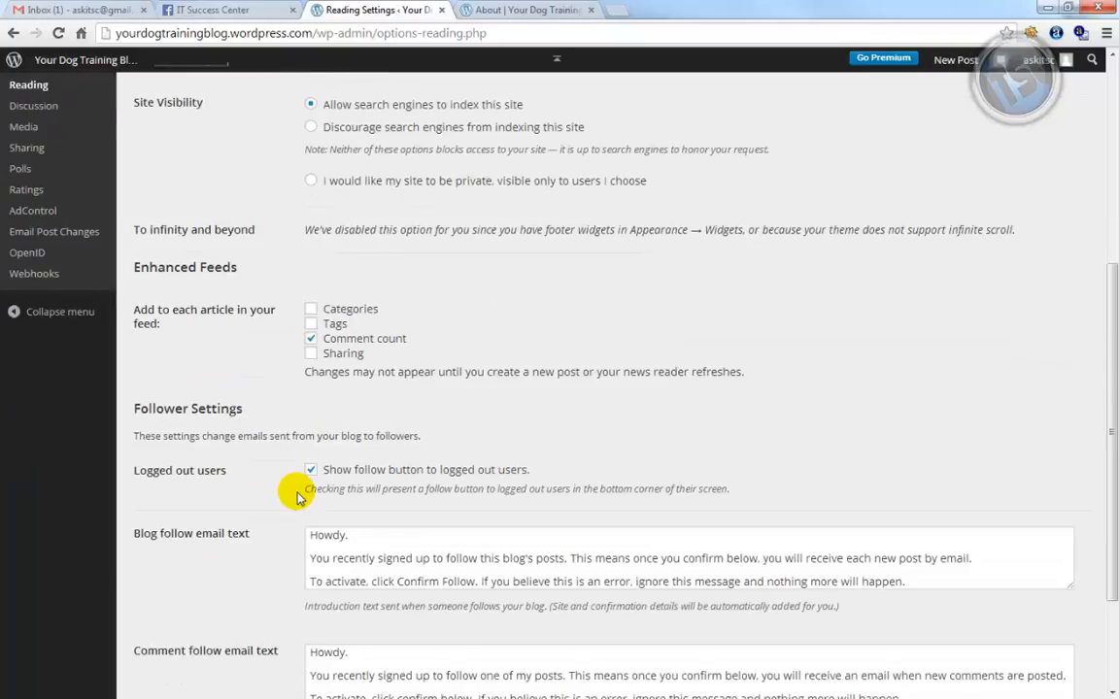
scroll(298, 497, "down", 1)
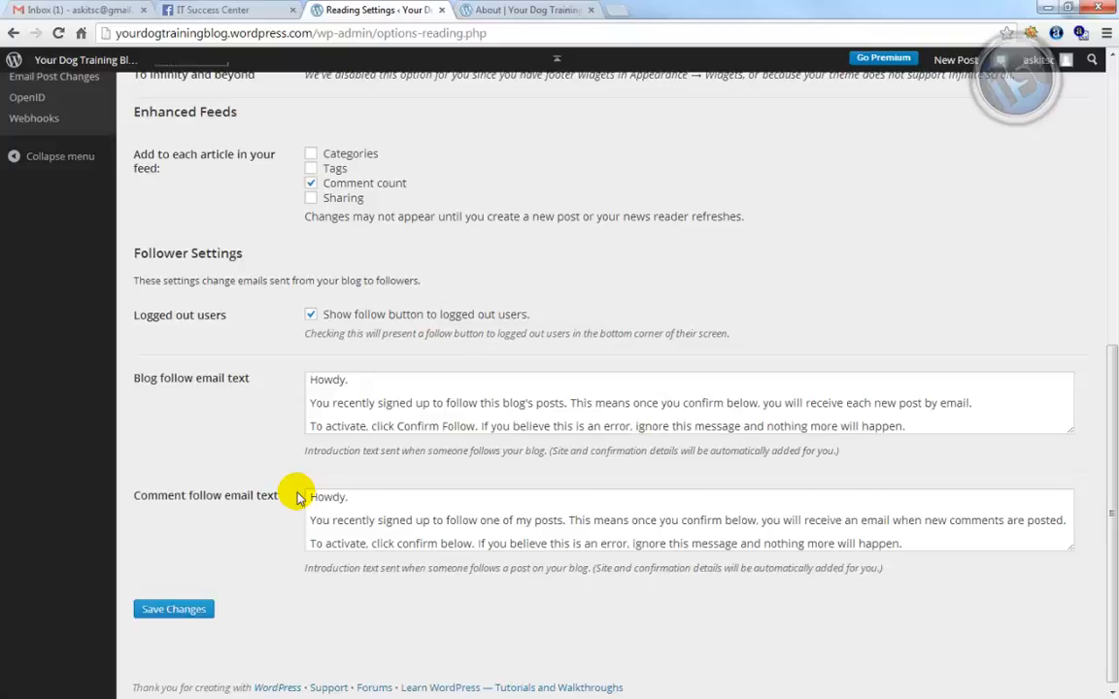
scroll(298, 498, "down", 1)
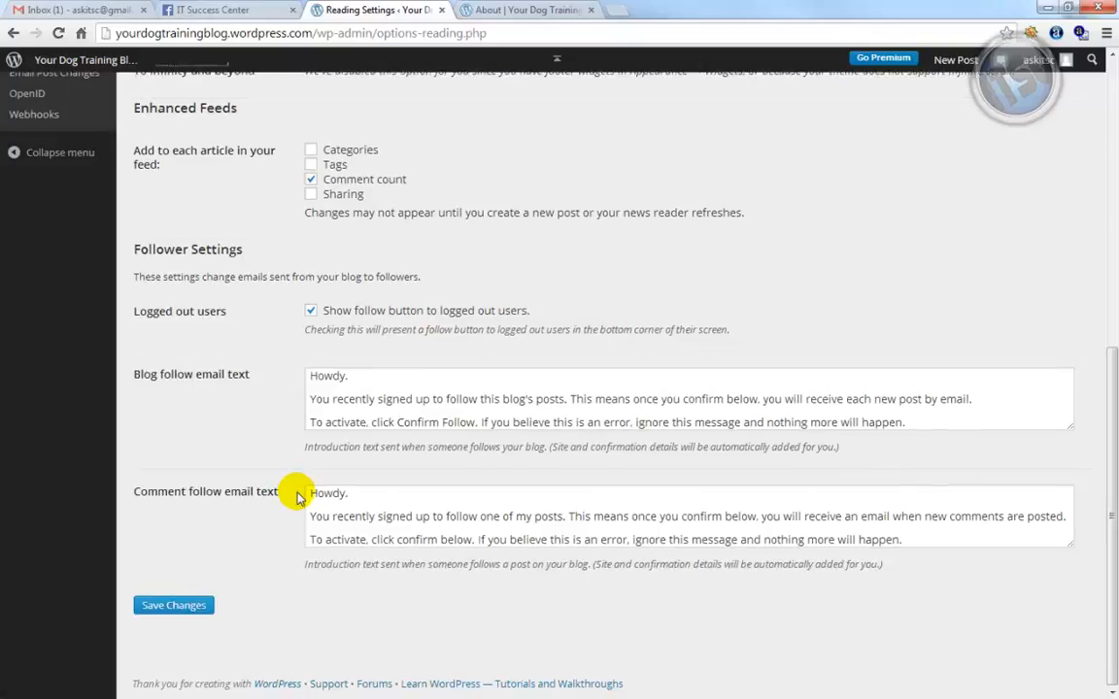
left_click(194, 606)
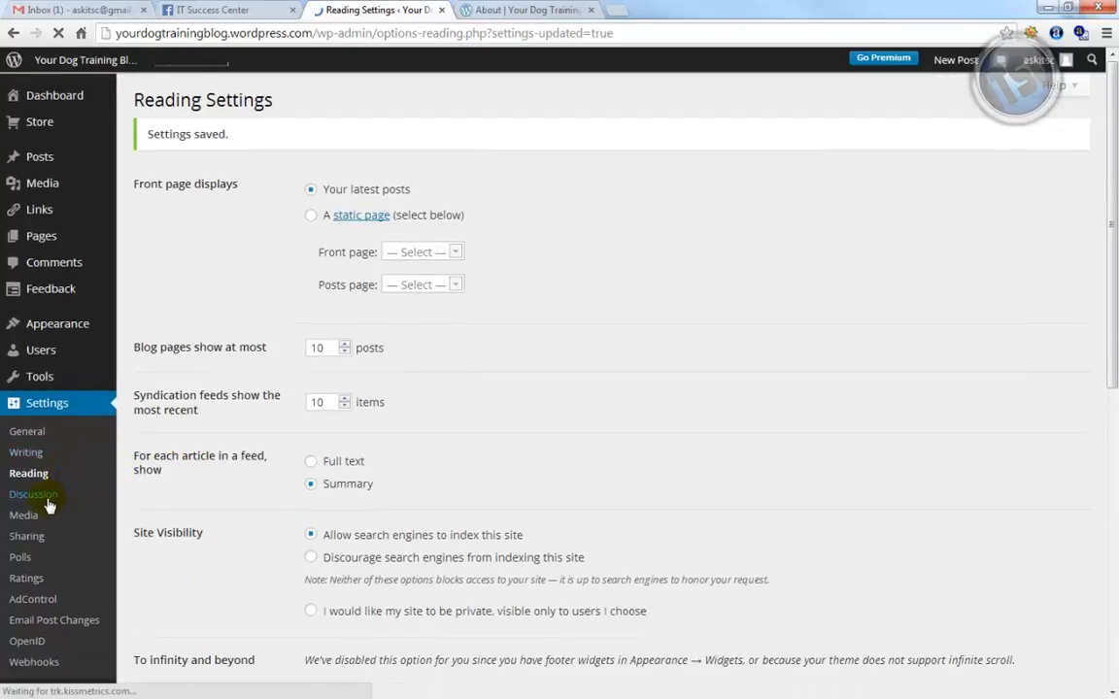
In Settings > Discussion, choose Gravatar Logo as Default Avatar and save changes
left_click(49, 500)
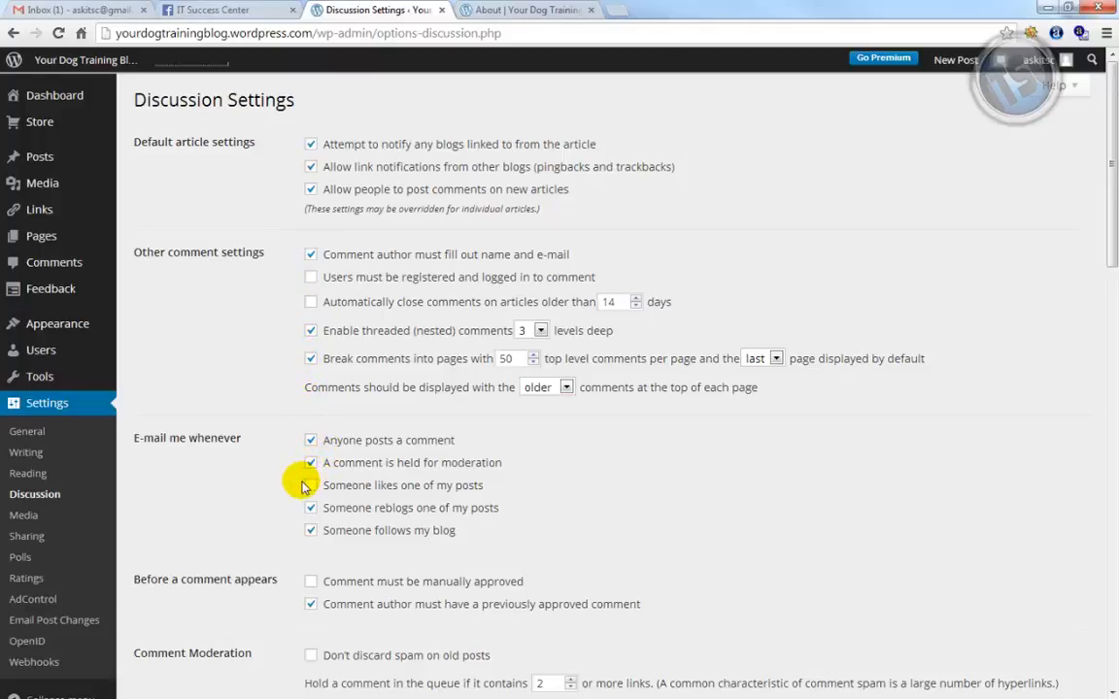
scroll(286, 493, "down", 10)
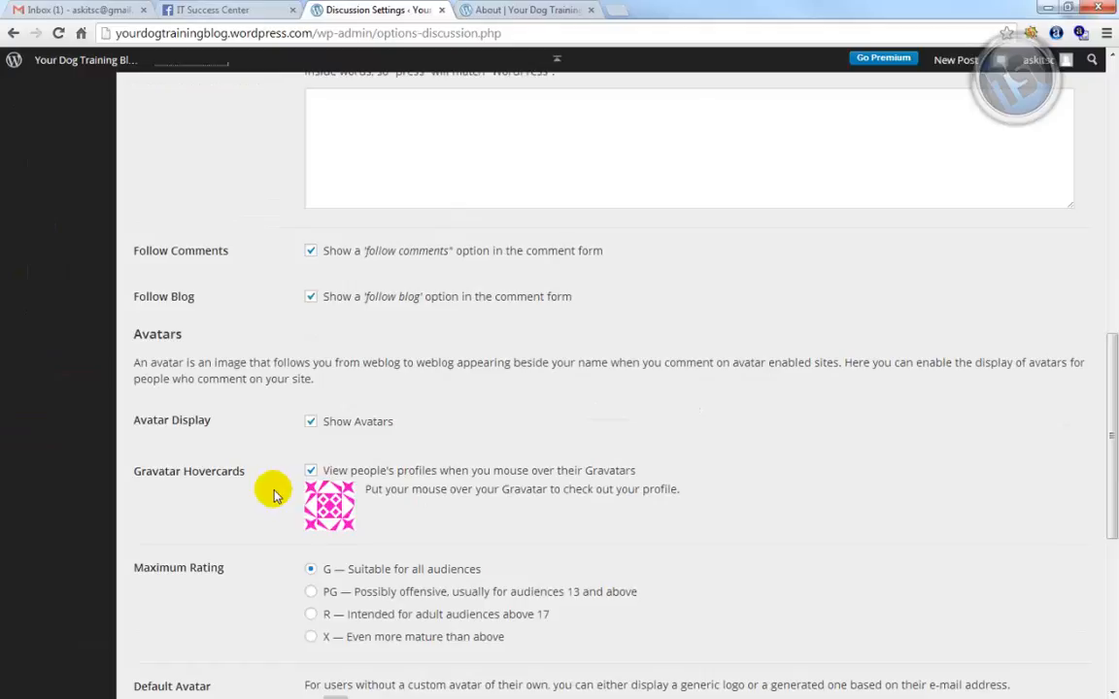
scroll(273, 494, "up", 5)
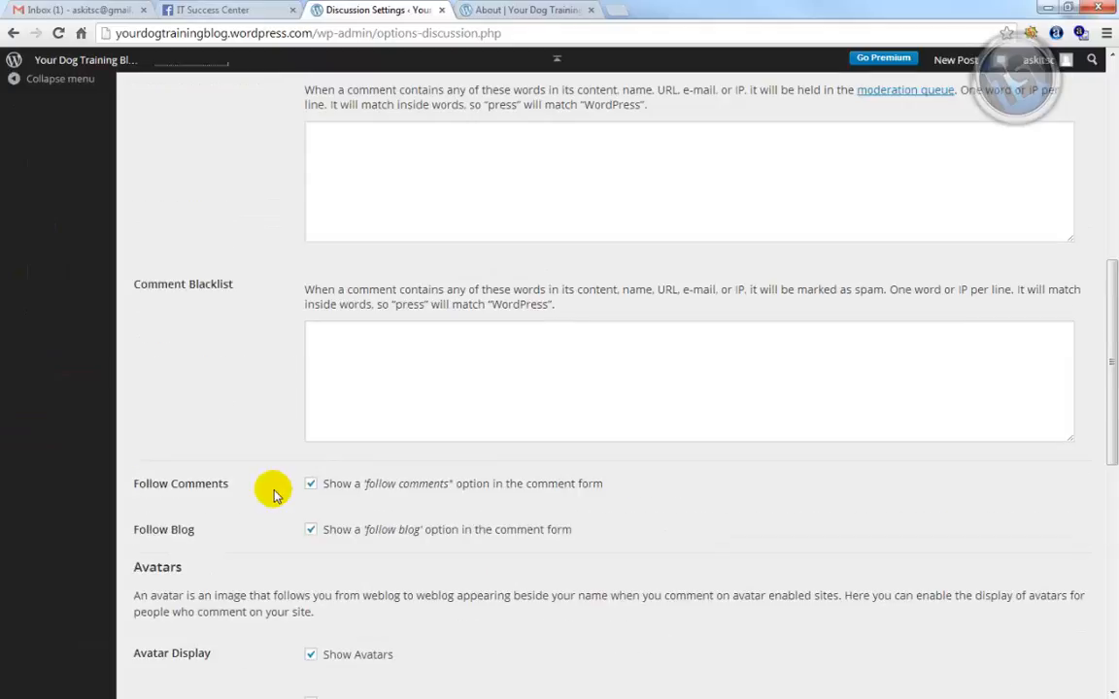
scroll(273, 495, "up", 3)
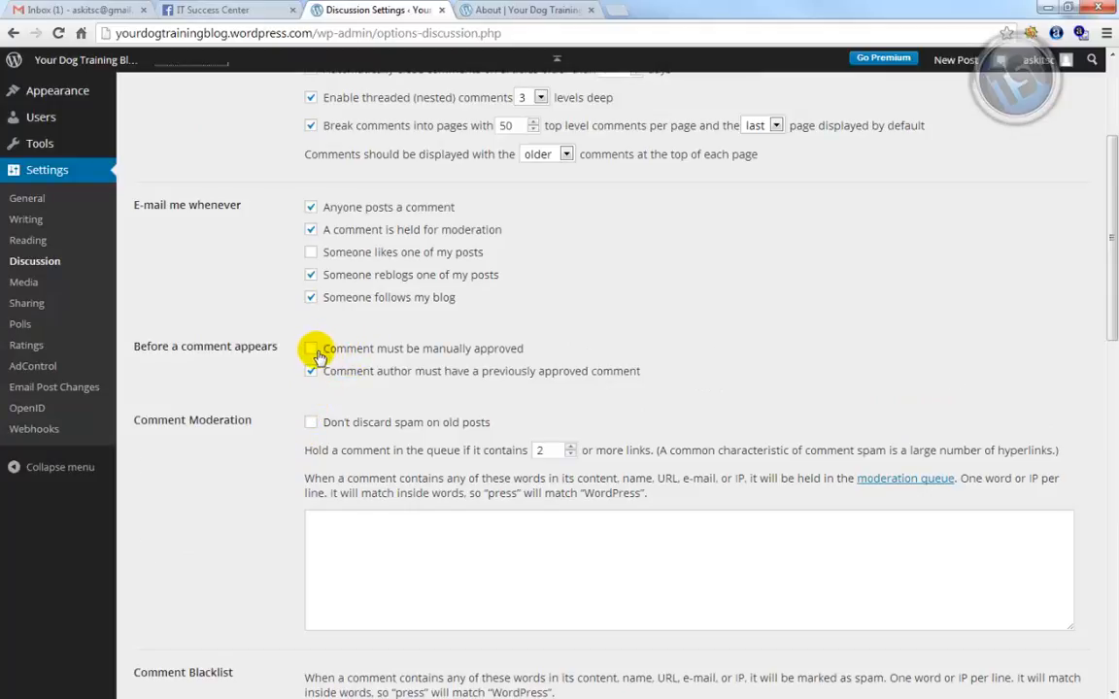
scroll(403, 365, "down", 3)
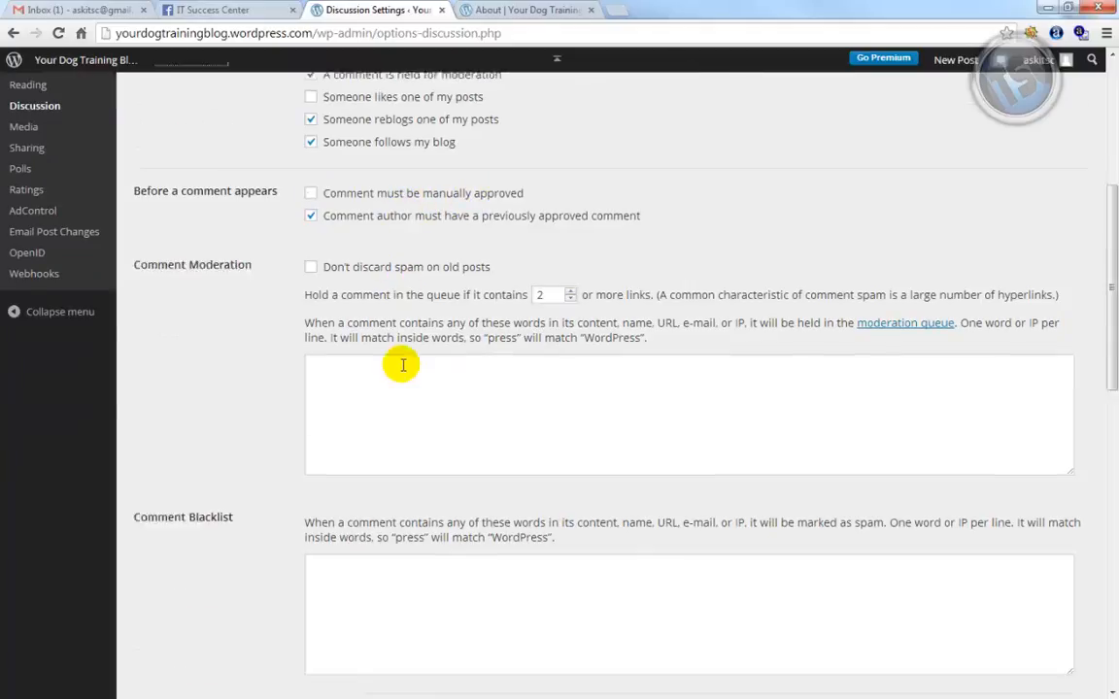
scroll(403, 365, "down", 10)
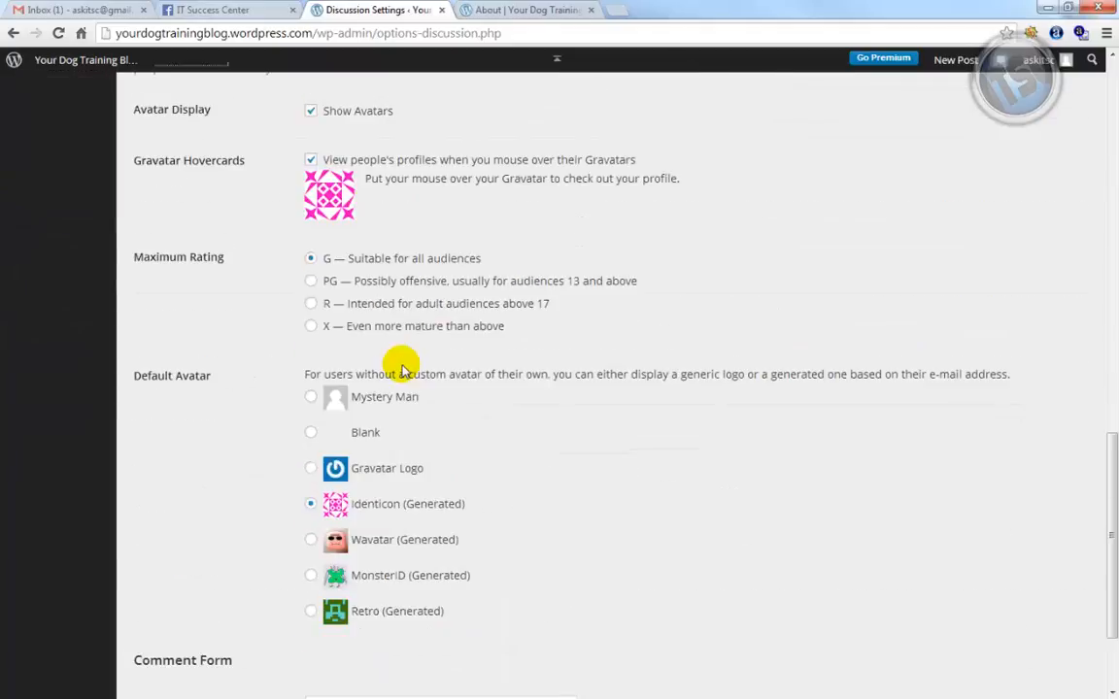
left_click(311, 470)
scroll(493, 495, "down", 3)
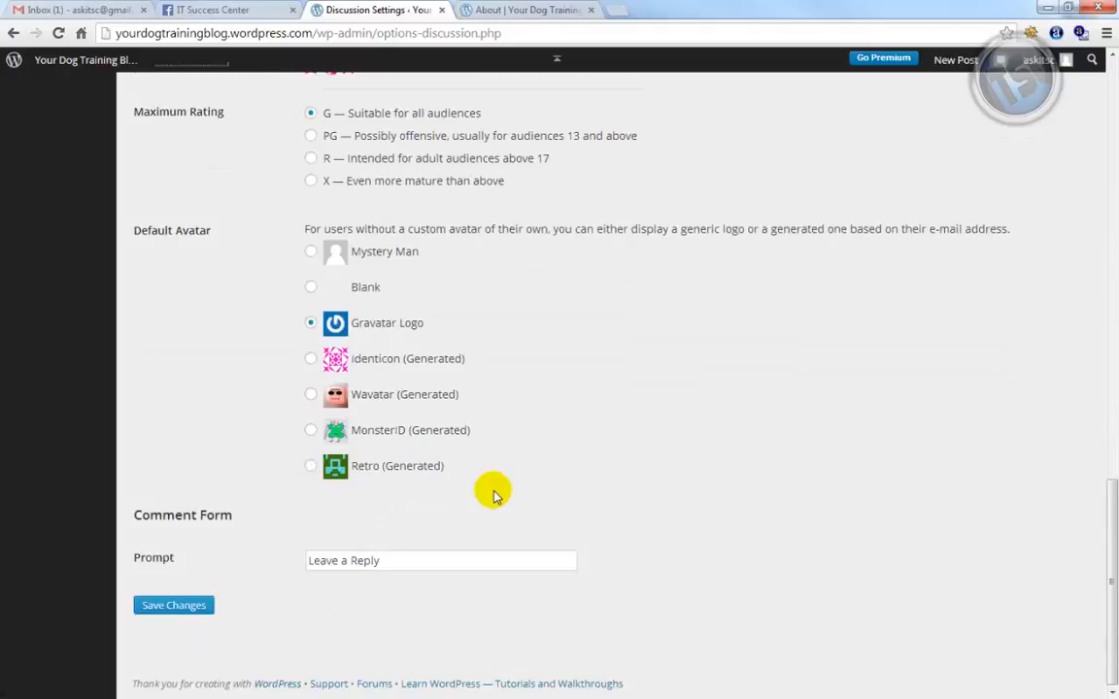
left_click(190, 614)
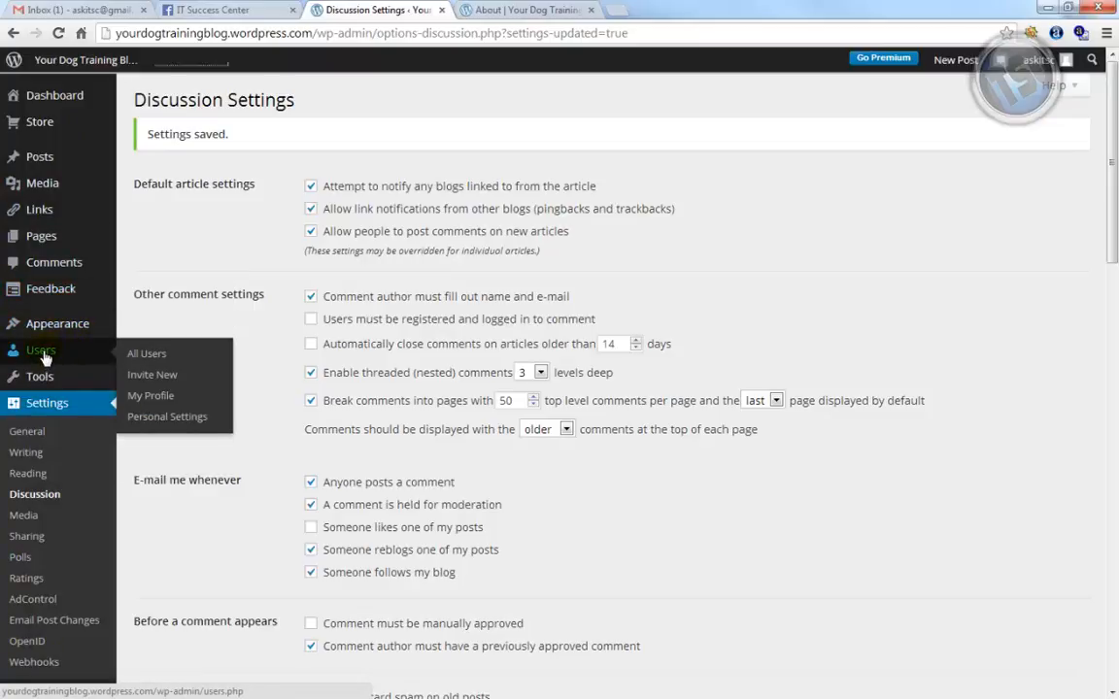
Open the Users list and bring up the Invite New users form
left_click(146, 355)
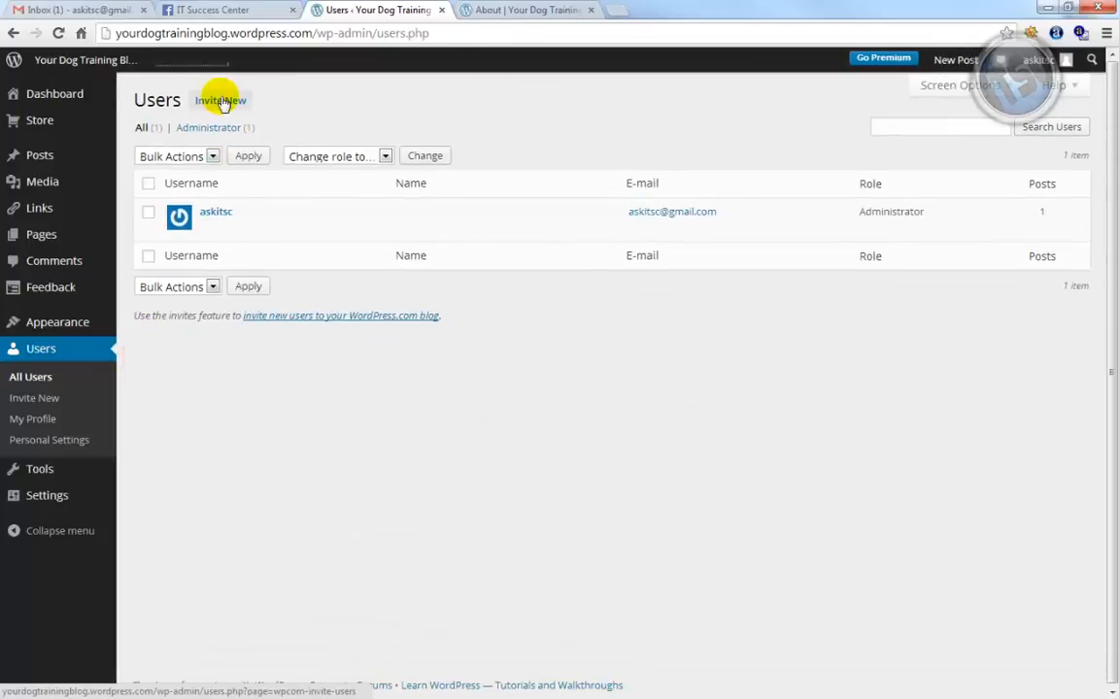
left_click(222, 102)
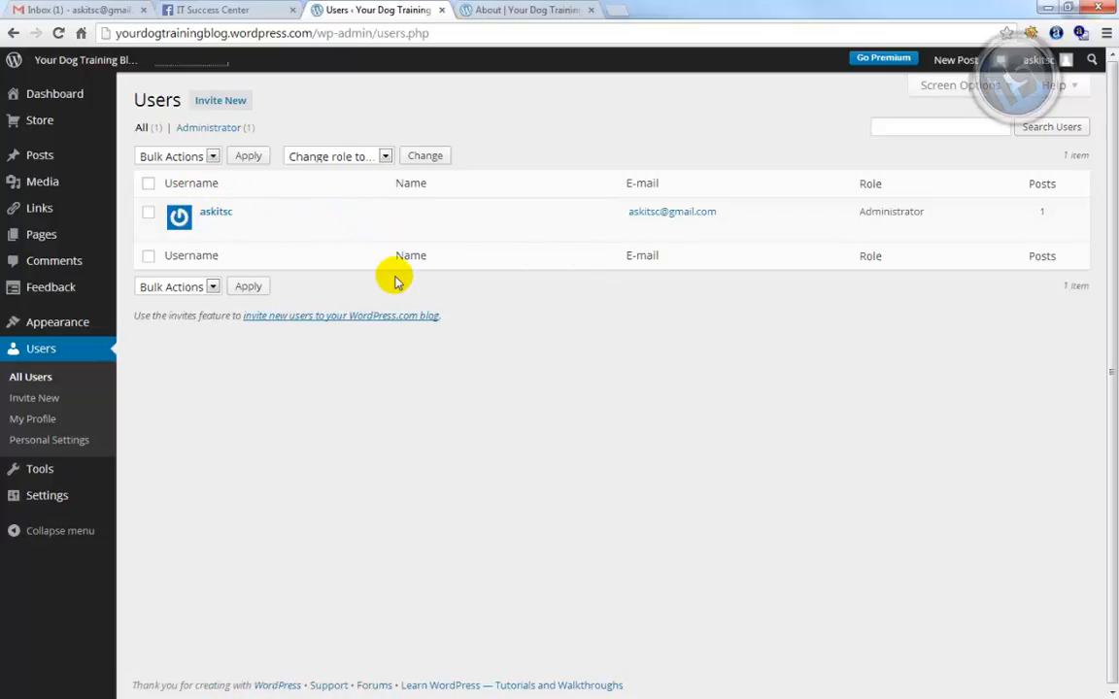
left_click(221, 101)
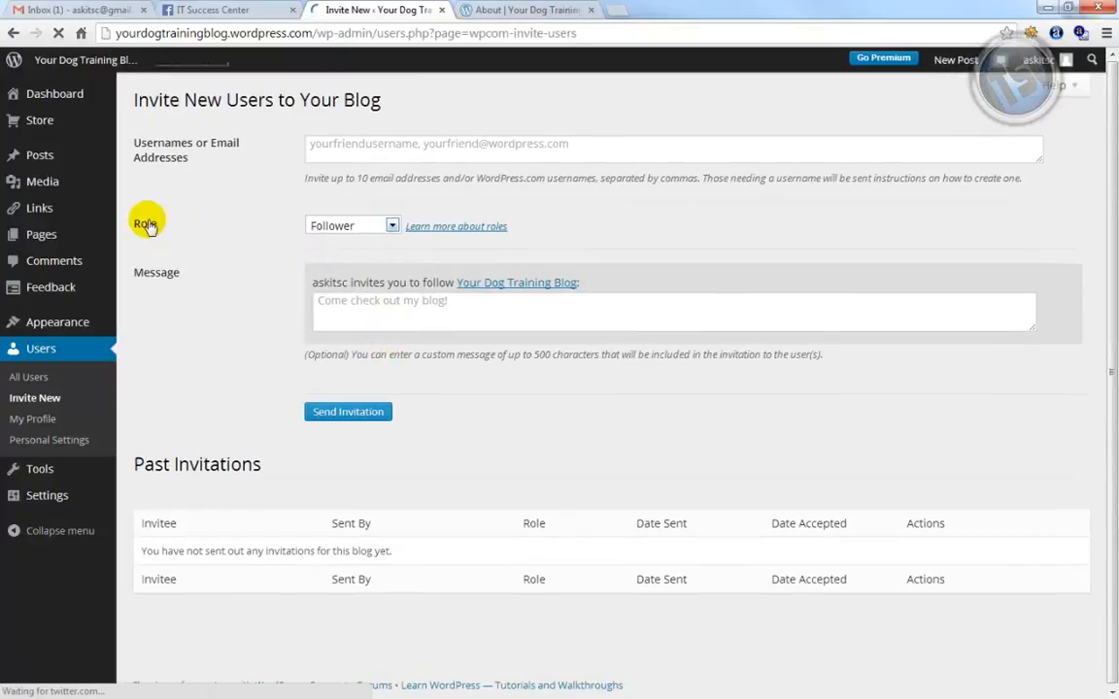
Review the invitee role options, leaving Follower selected
left_click(346, 225)
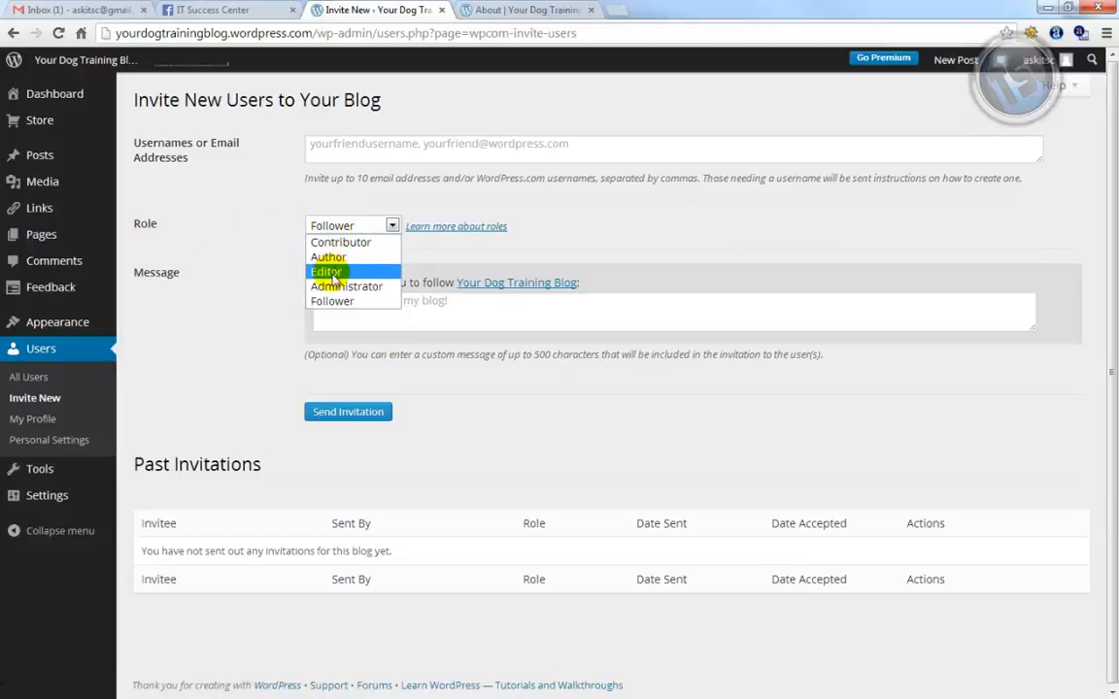
left_click(192, 319)
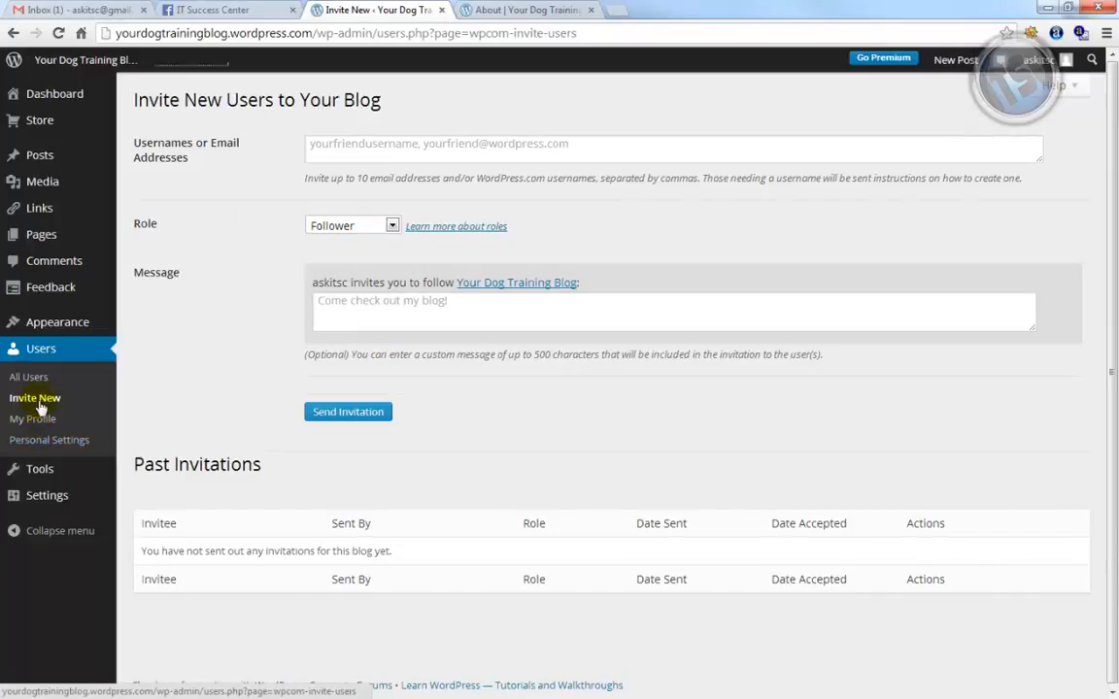
mouse_move(51, 282)
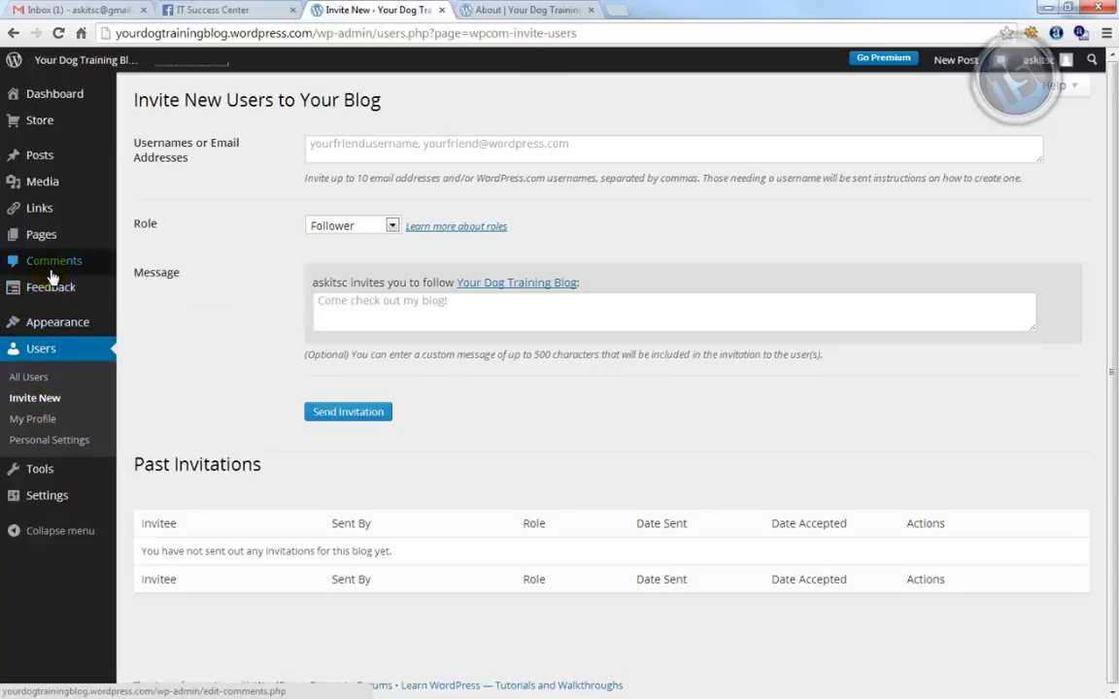
View the blog's About page, then go to the blog's home page
mouse_move(56, 239)
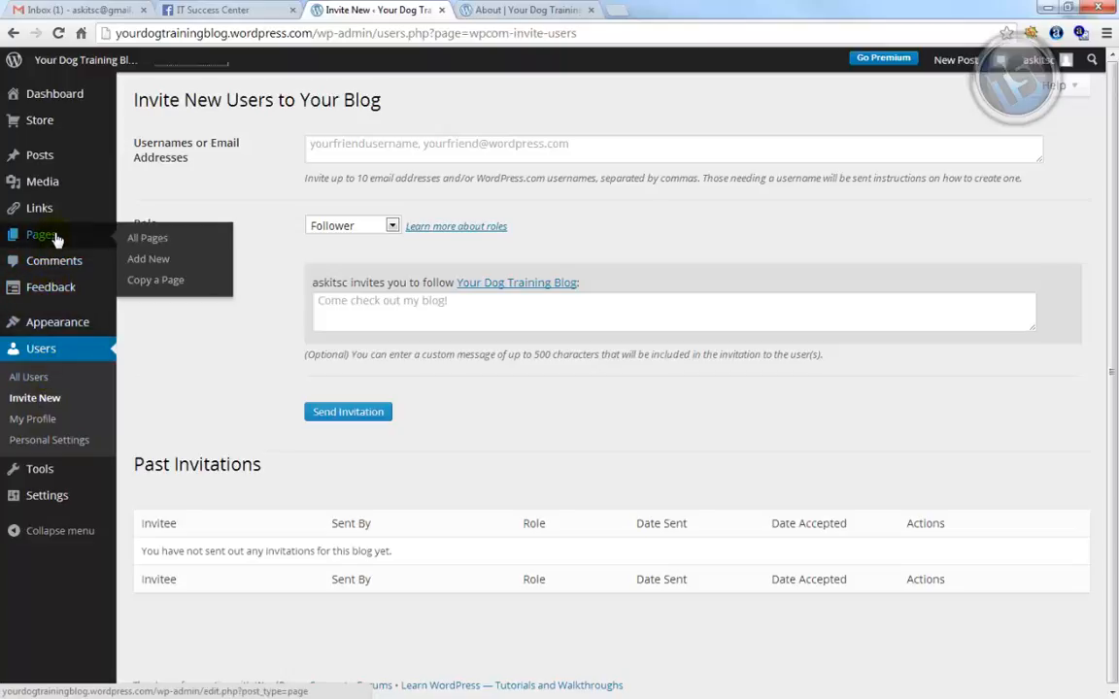
left_click(512, 10)
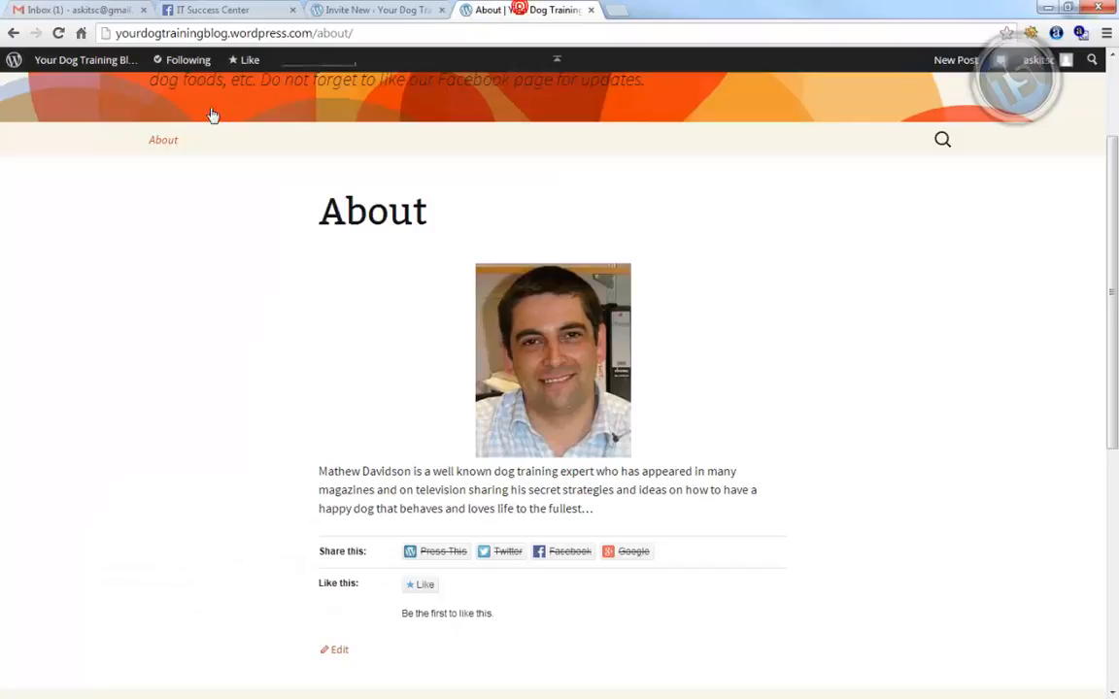
scroll(175, 309, "up", 2)
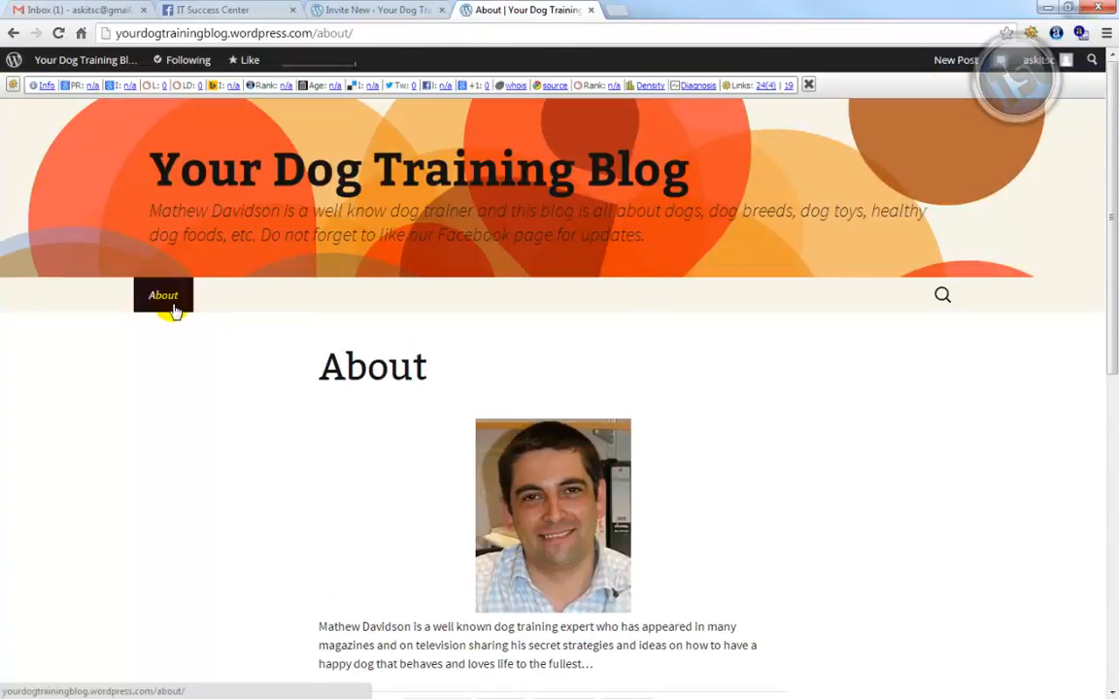
left_click(306, 182)
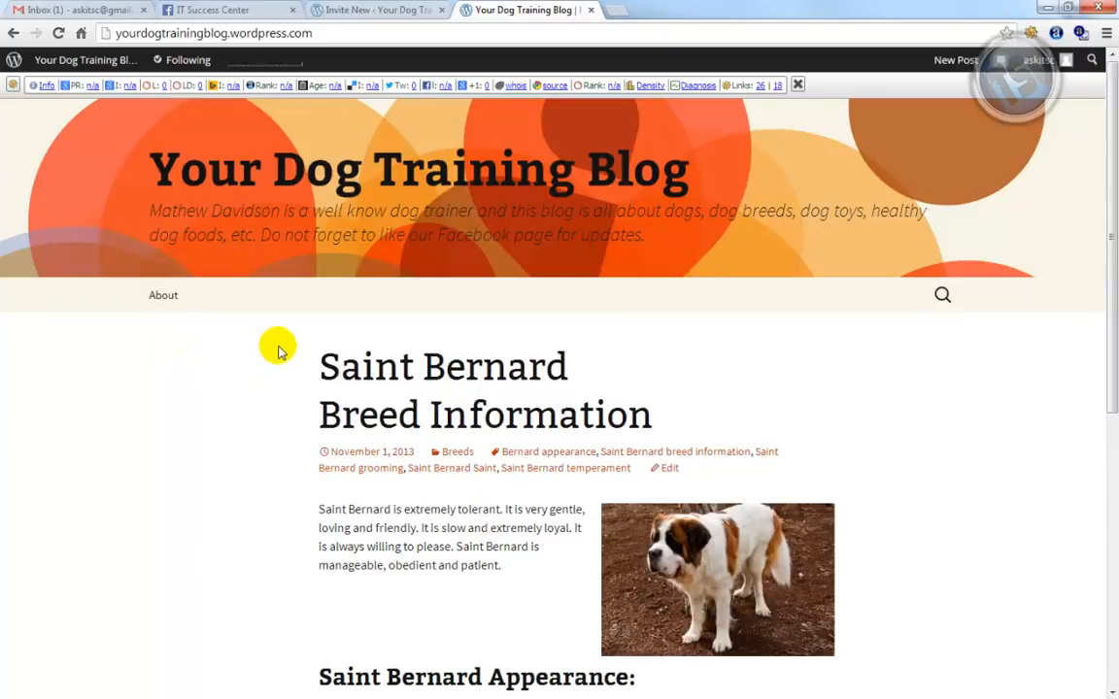
Back in the admin tab, launch the Customizer via Appearance > Customize
left_click(359, 9)
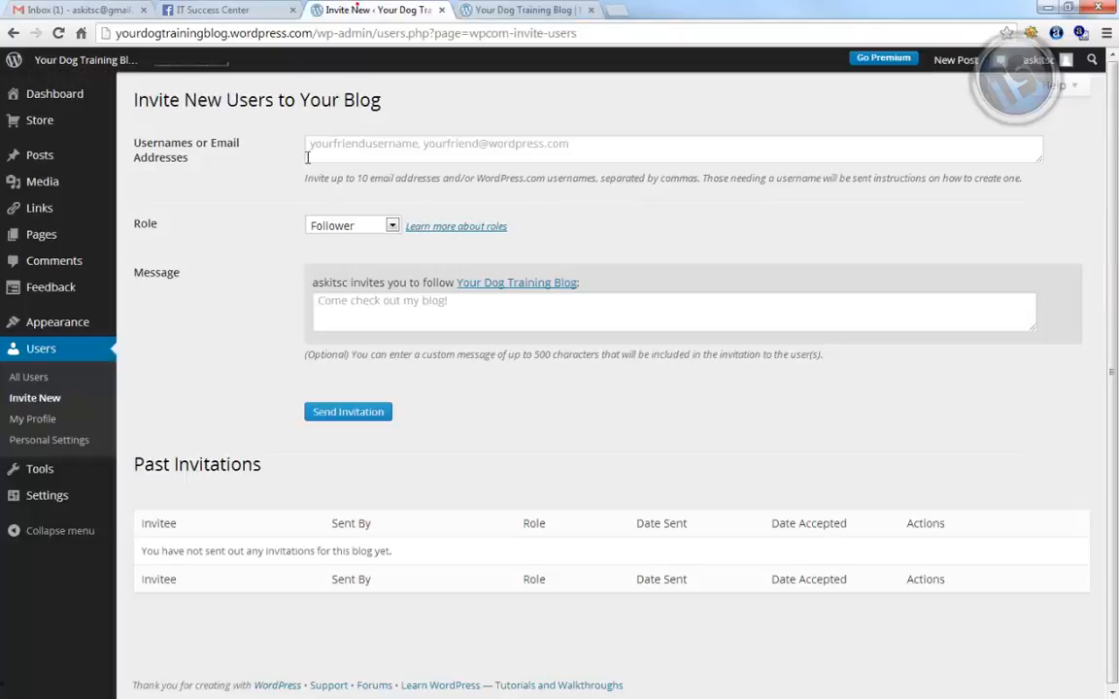
mouse_move(80, 319)
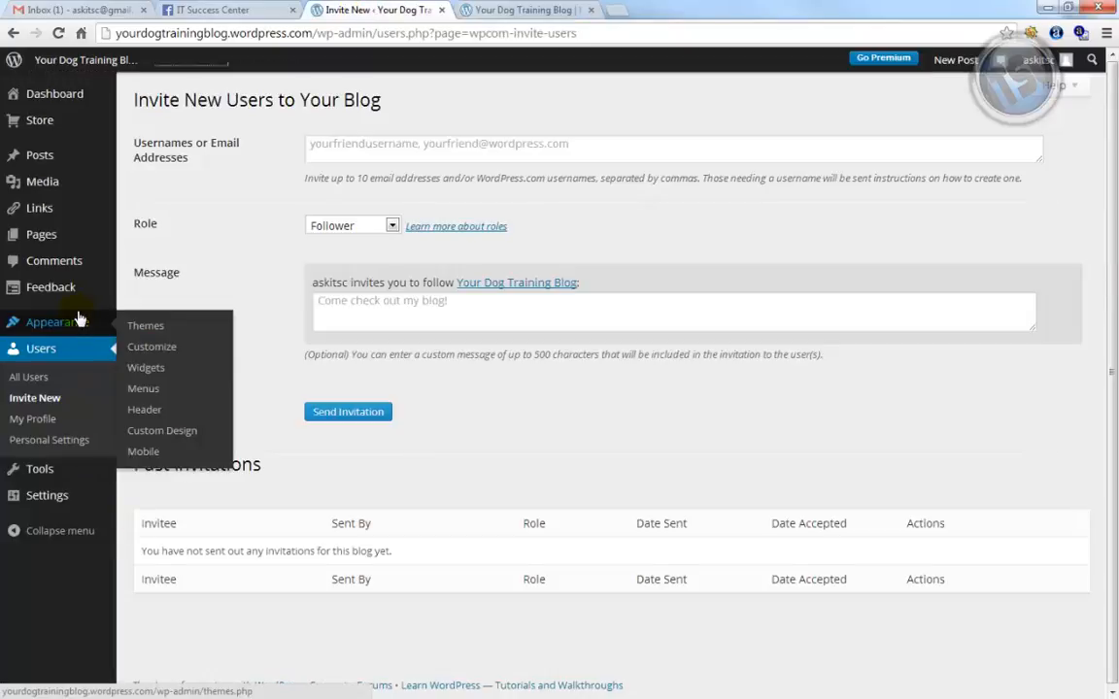
left_click(161, 348)
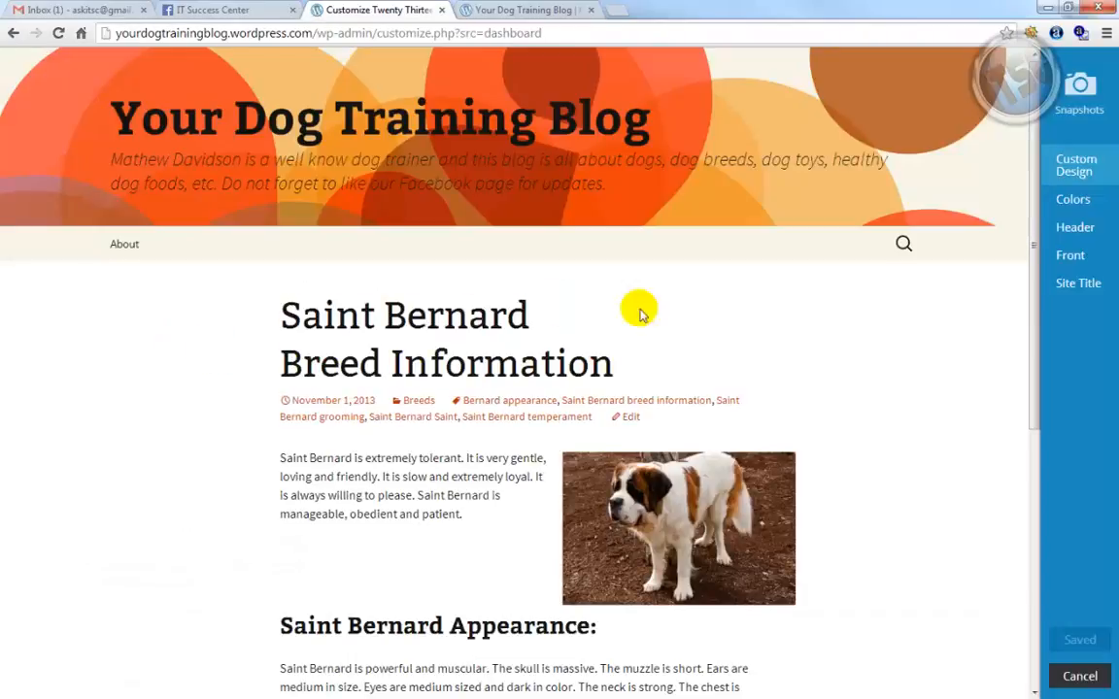
Preview a different header text colour, reset it to the default 220e10, then show Header Image settings
left_click(1074, 204)
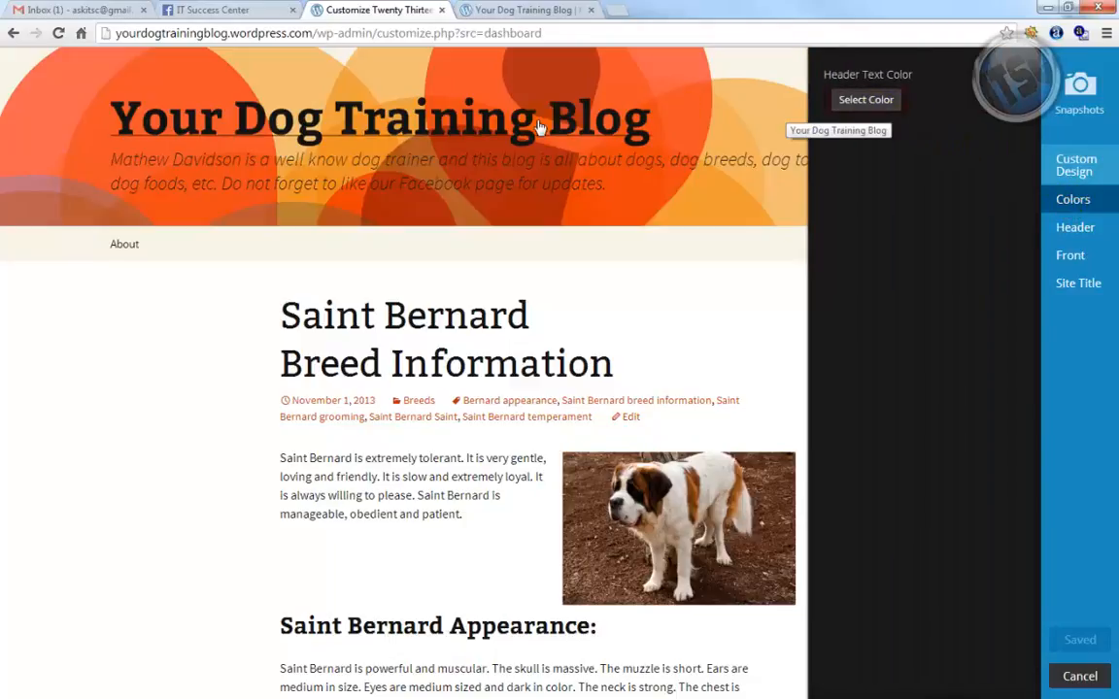
left_click(867, 100)
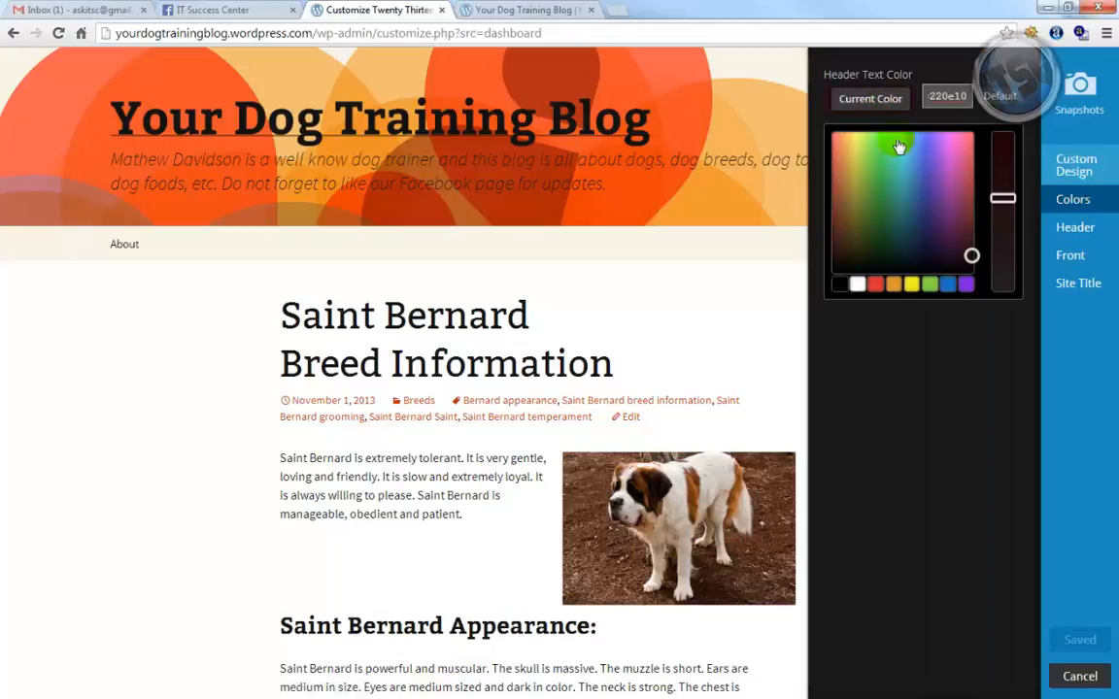
mouse_move(960, 236)
left_mouse_down()
mouse_move(954, 150)
mouse_move(966, 250)
left_mouse_up()
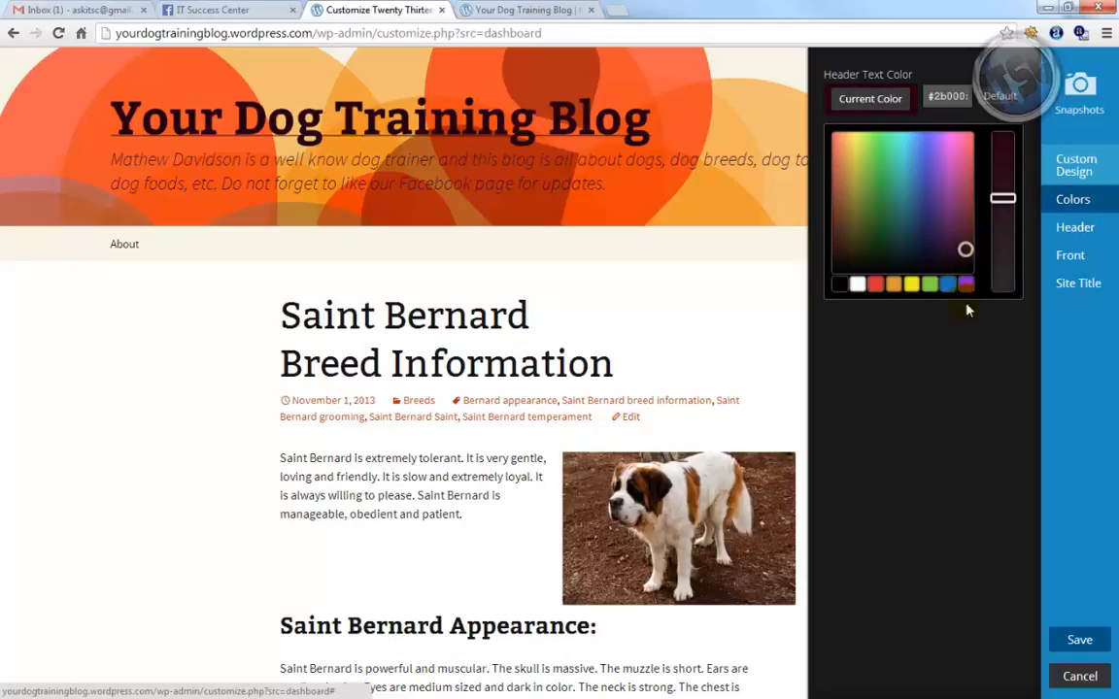
left_click(996, 98)
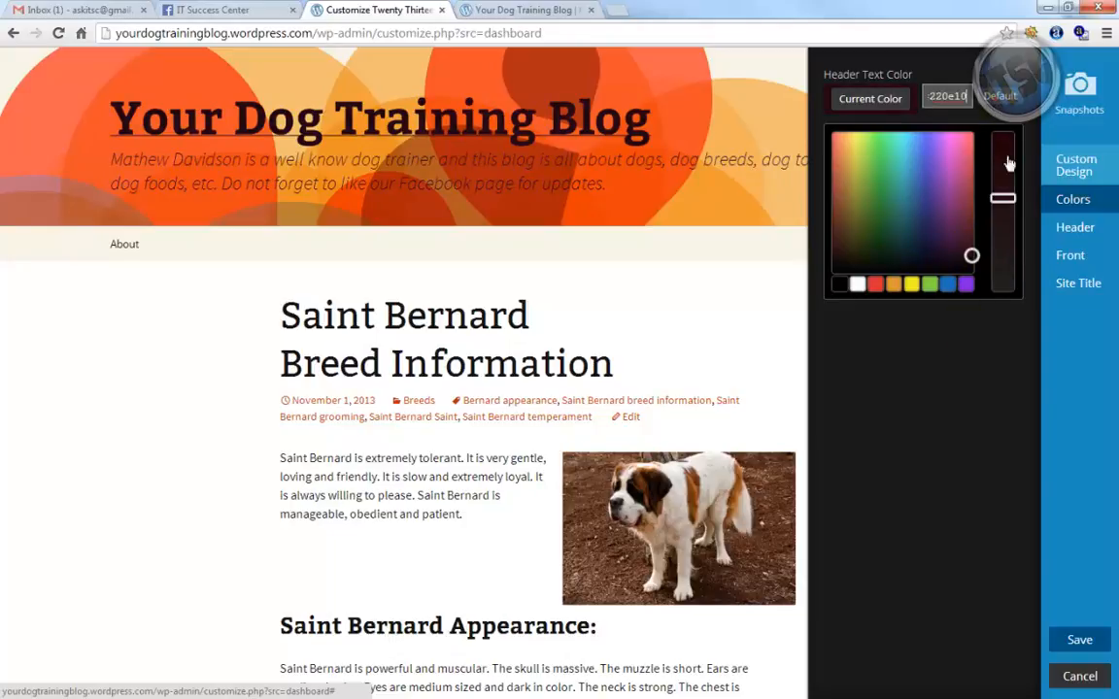
left_click(1069, 229)
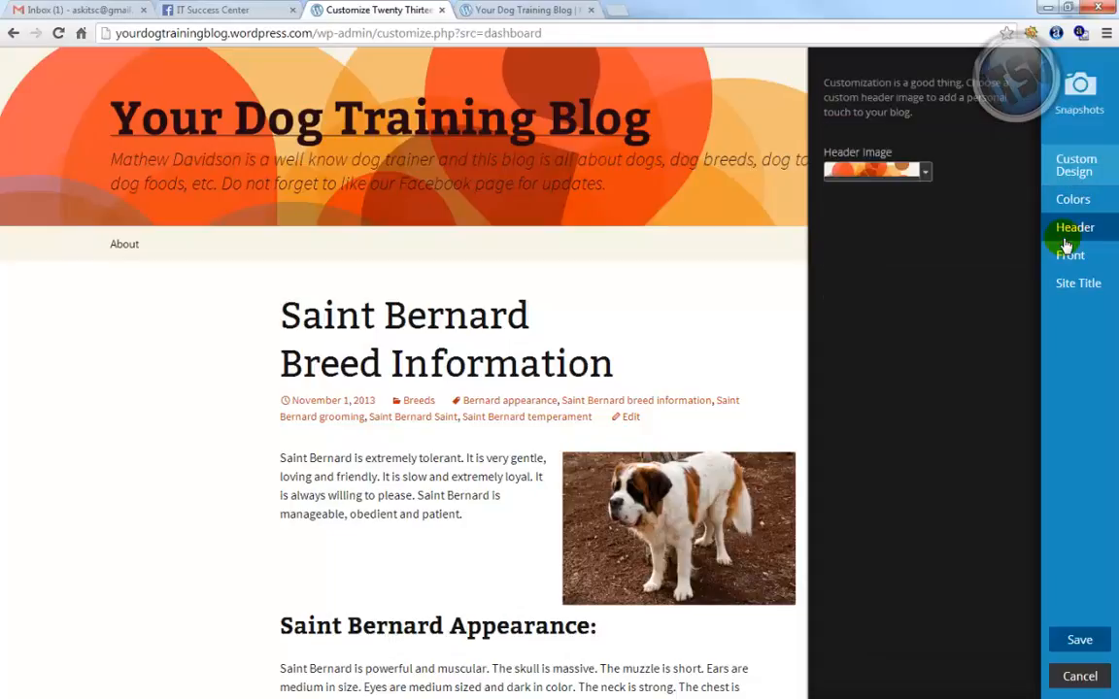
Pick the third default header image, the orange, yellow and blue triangle pattern
left_click(928, 174)
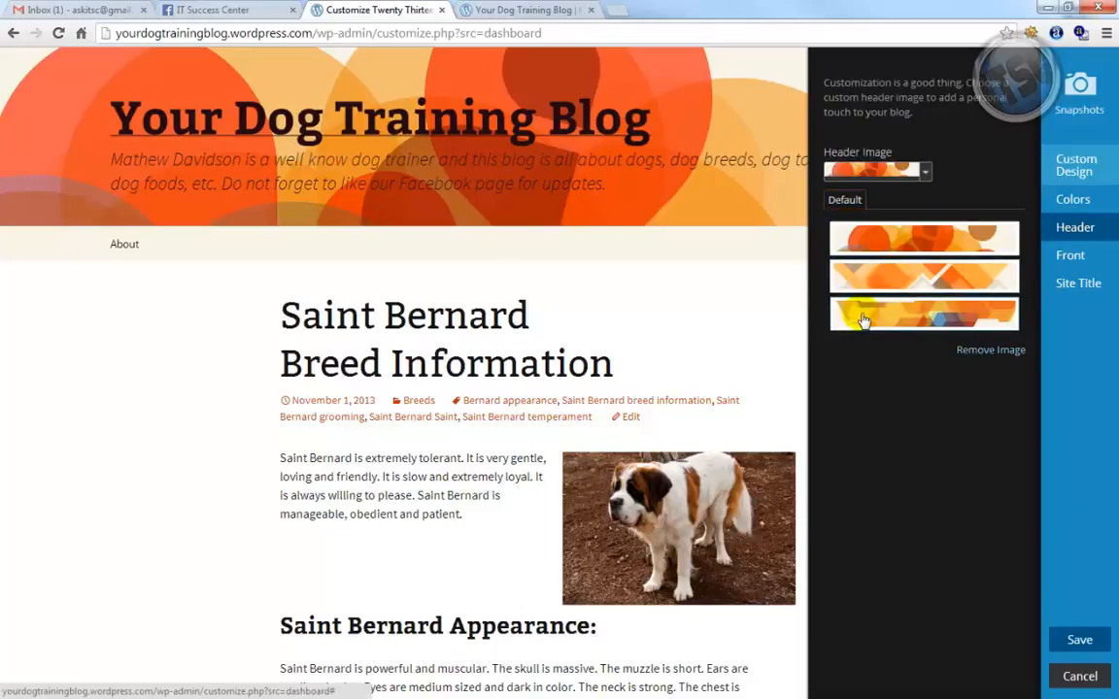
left_click(908, 318)
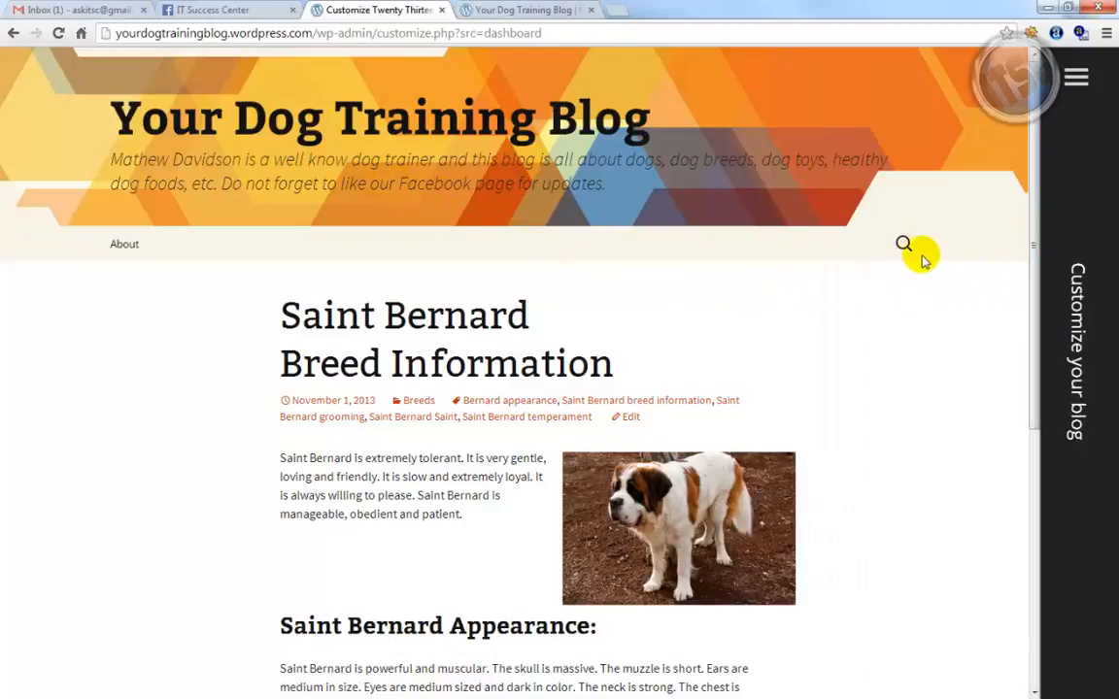
mouse_move(1068, 262)
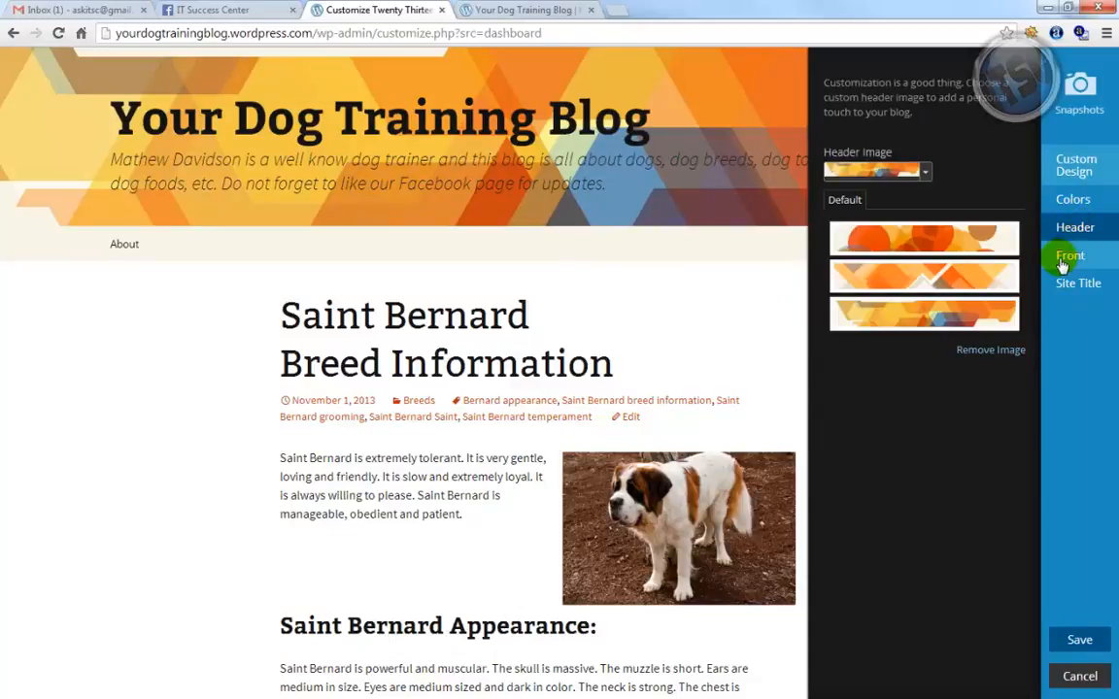
Check the Front page and Site Title settings, then publish the design with the new header
left_click(1065, 260)
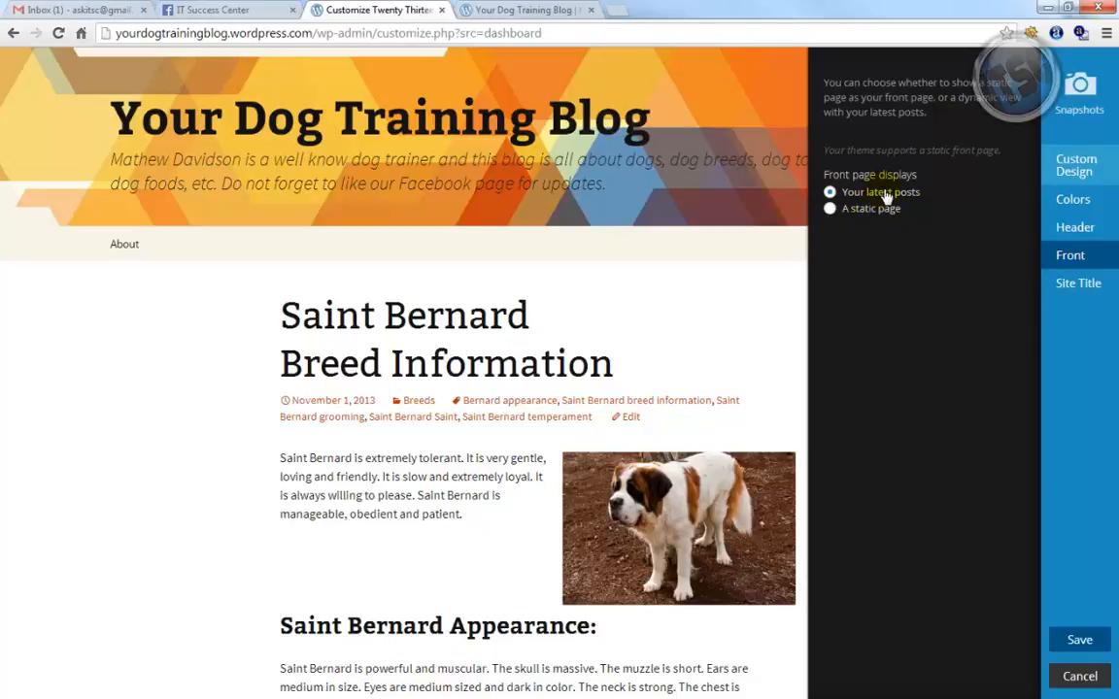
left_click(1069, 283)
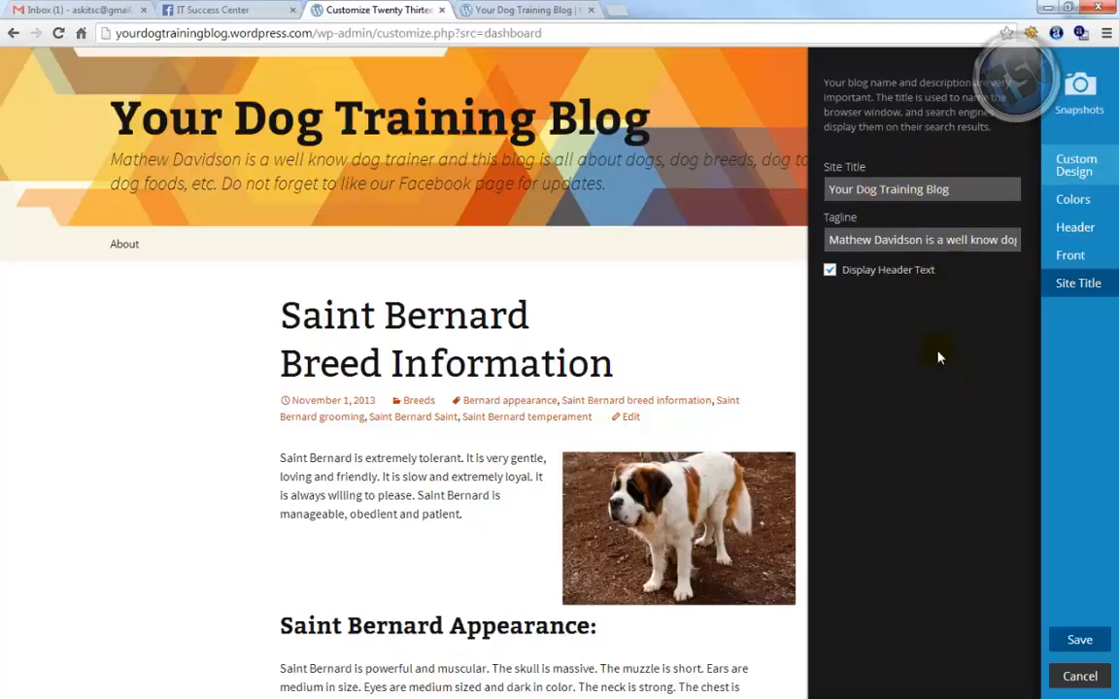
left_click(1081, 639)
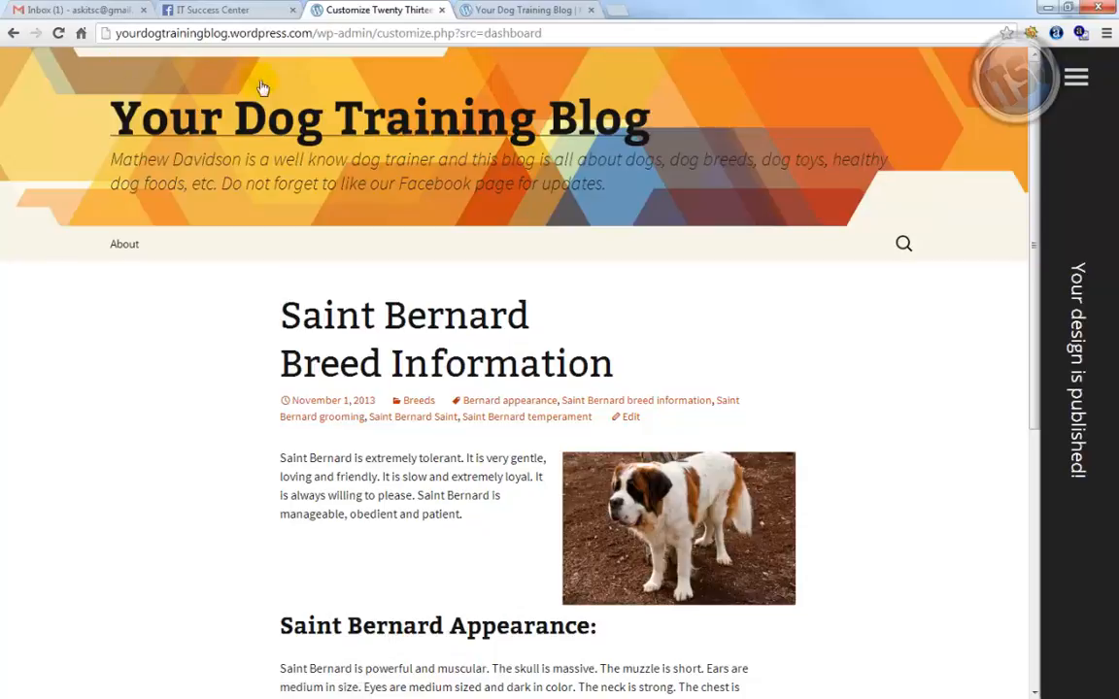
Expand the Customizer panel and exit back to the wp-admin Dashboard
left_click(1077, 77)
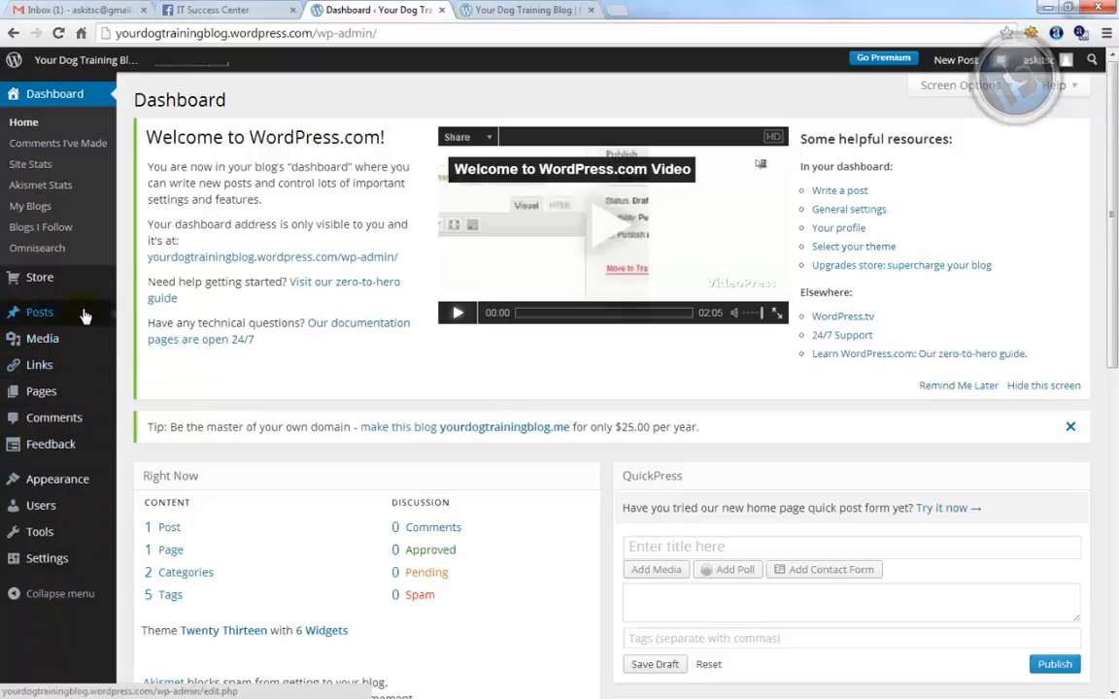
mouse_move(83, 314)
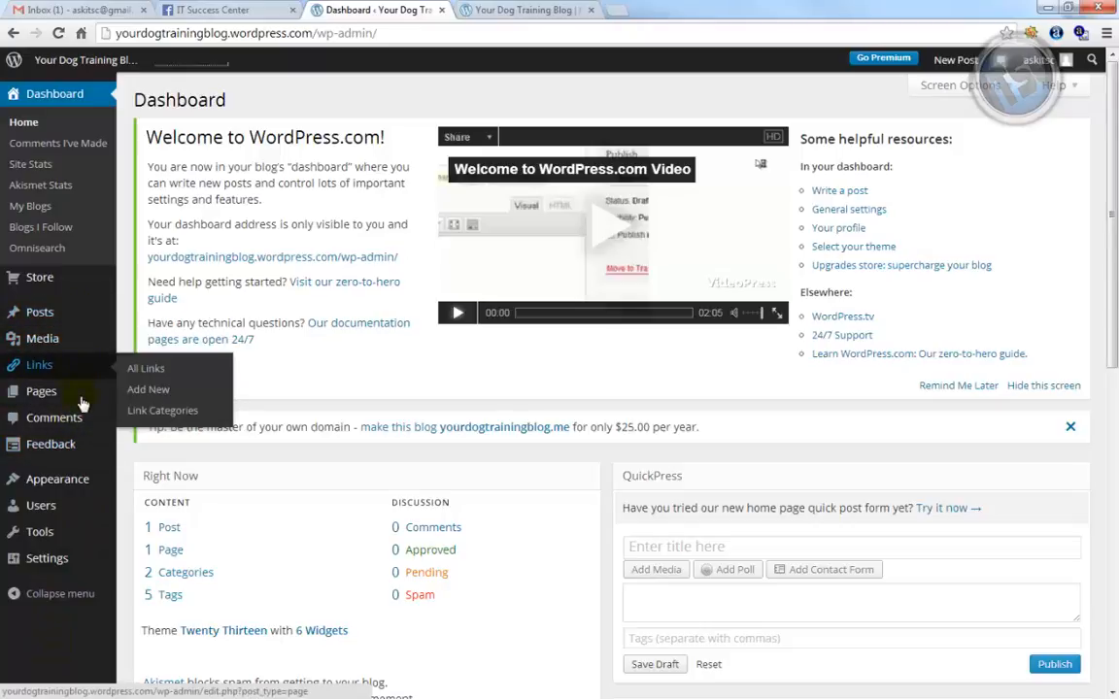